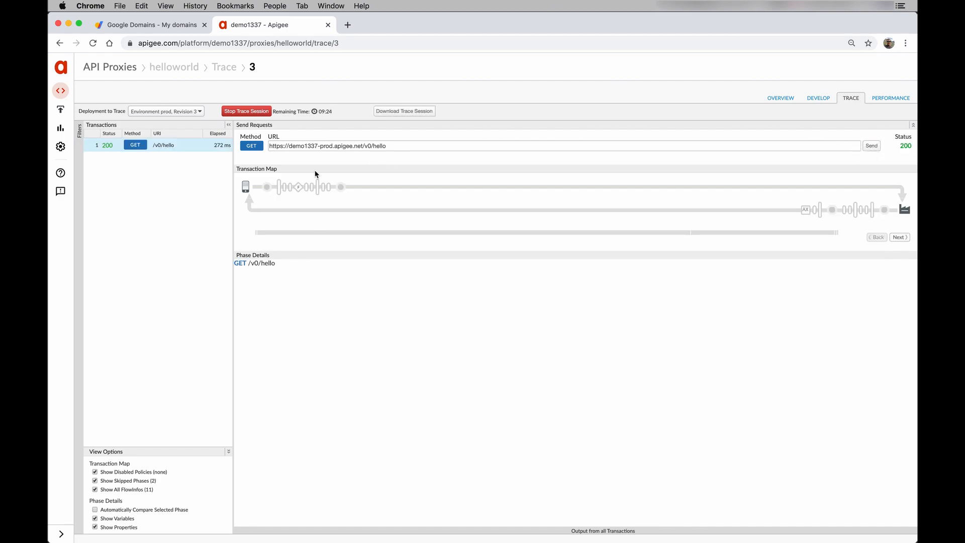
- Point out the apigee.net domain, demo1337 organisation and prod environment in the trace request URL
{"action": "scroll", "coordinate": [315, 174], "scroll_direction": "up", "scroll_amount": 5}
{"action": "scroll", "coordinate": [315, 174], "scroll_direction": "up", "scroll_amount": 1}
{"action": "scroll", "coordinate": [315, 174], "scroll_direction": "left", "scroll_amount": 1}
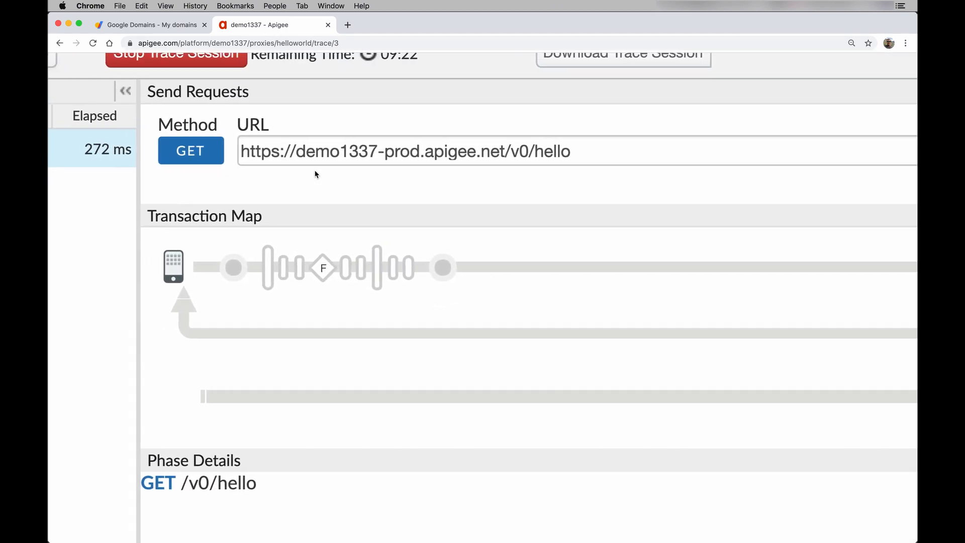
{"action": "scroll", "coordinate": [315, 174], "scroll_direction": "left", "scroll_amount": 2}
{"action": "left_click_drag", "start_coordinate": [542, 152], "coordinate": [465, 150]}
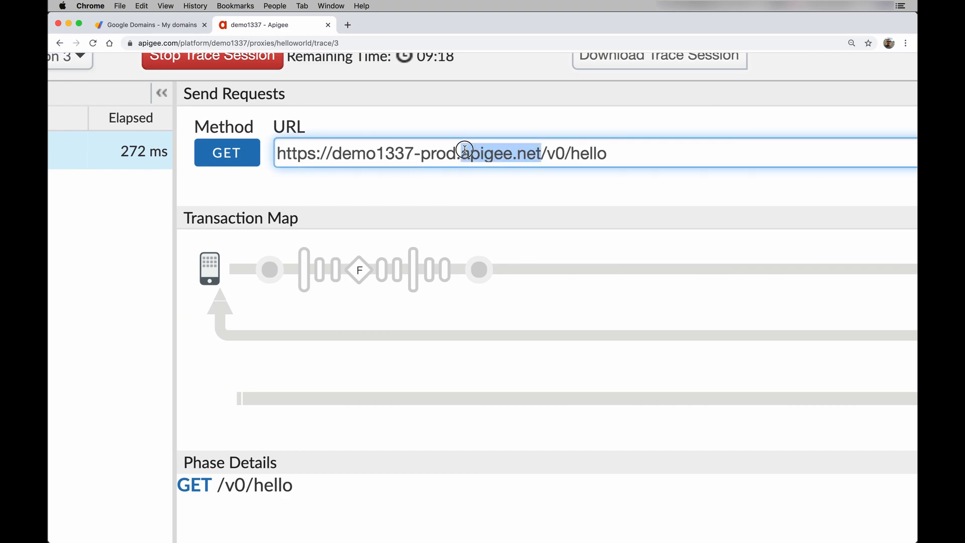
{"action": "double_click", "coordinate": [364, 150]}
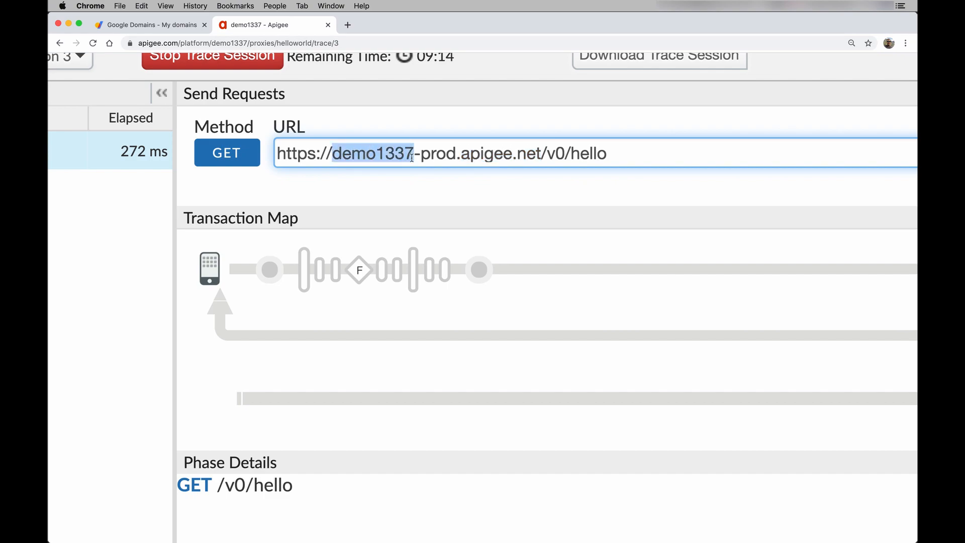
{"action": "double_click", "coordinate": [444, 156]}
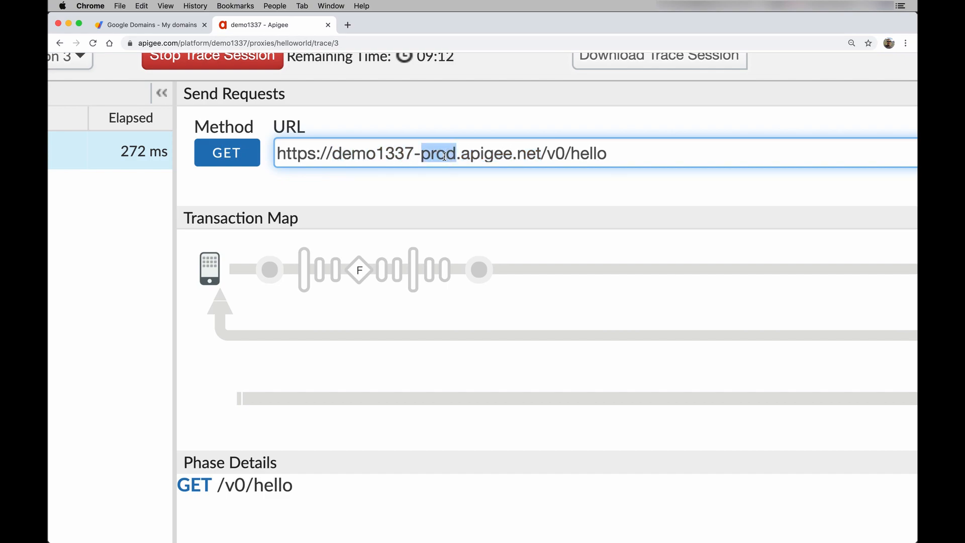
{"action": "scroll", "coordinate": [444, 156], "scroll_direction": "down", "scroll_amount": 1}
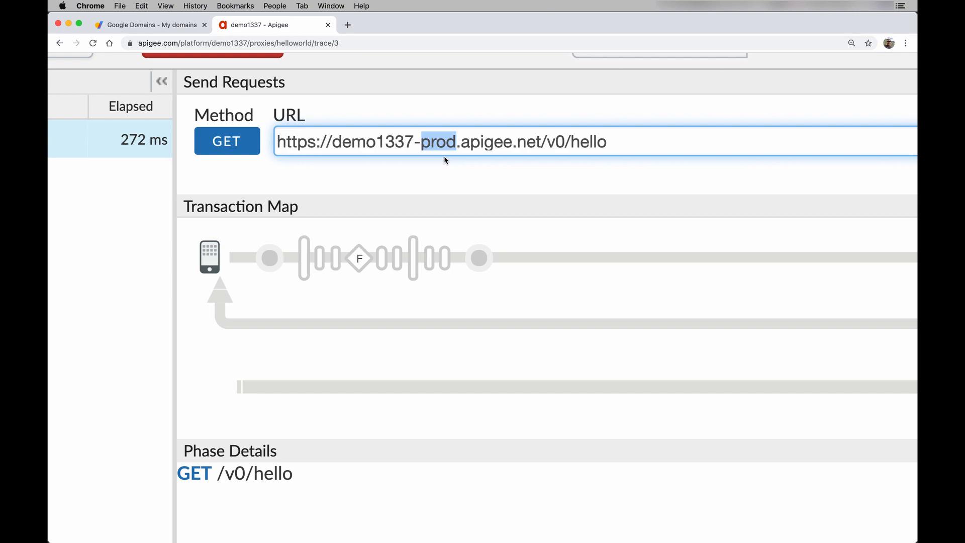
- Replace the request URL host with api.mycompany.com, then change mycompany to apigeedemo
{"action": "left_click", "coordinate": [539, 141]}
{"action": "left_click_drag", "start_coordinate": [539, 141], "coordinate": [335, 136]}
{"action": "type", "text": "api.myco"}
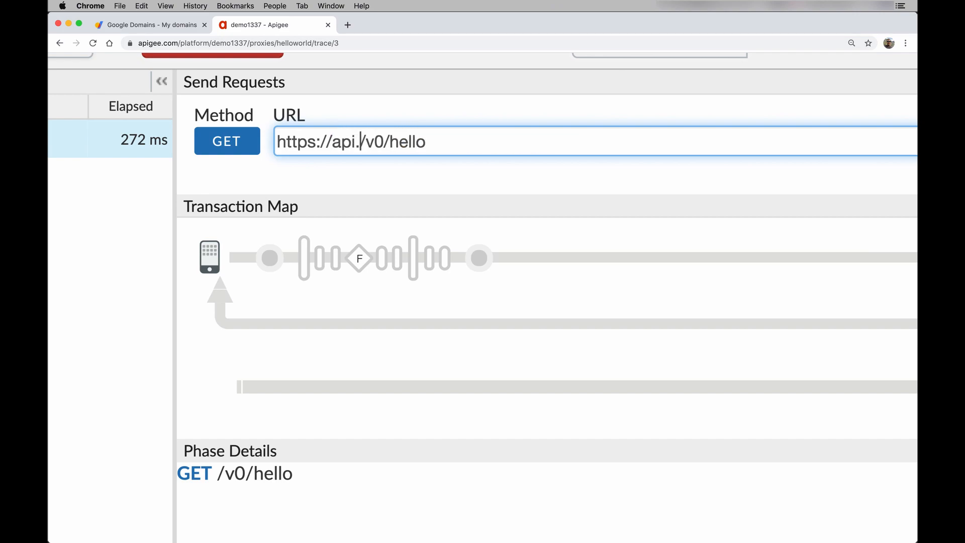
{"action": "type", "text": "mpany.com"}
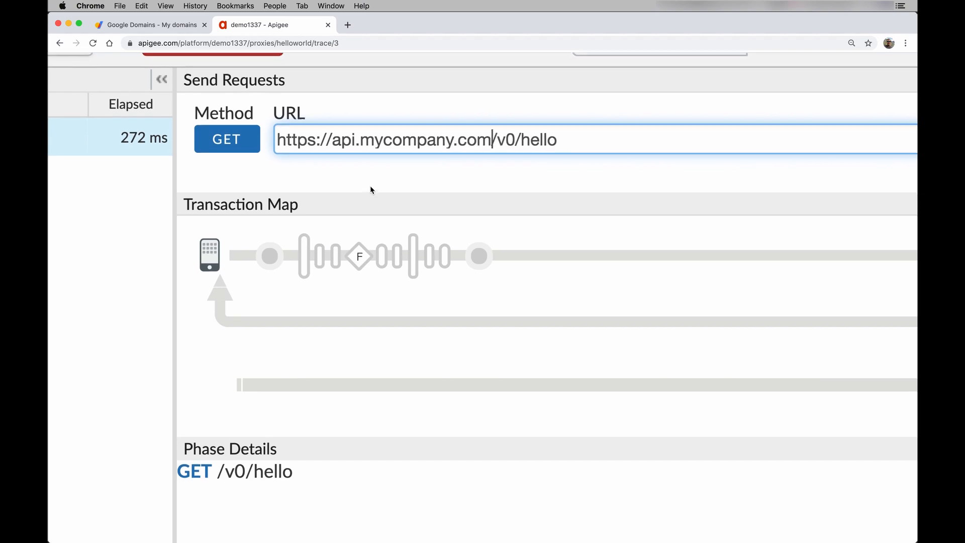
{"action": "scroll", "coordinate": [370, 188], "scroll_direction": "down", "scroll_amount": 1}
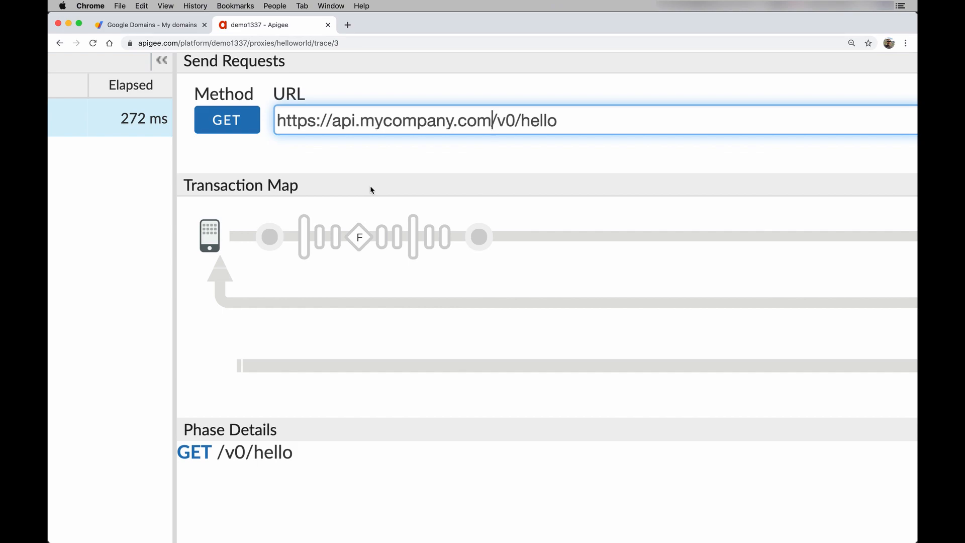
{"action": "left_click", "coordinate": [426, 174]}
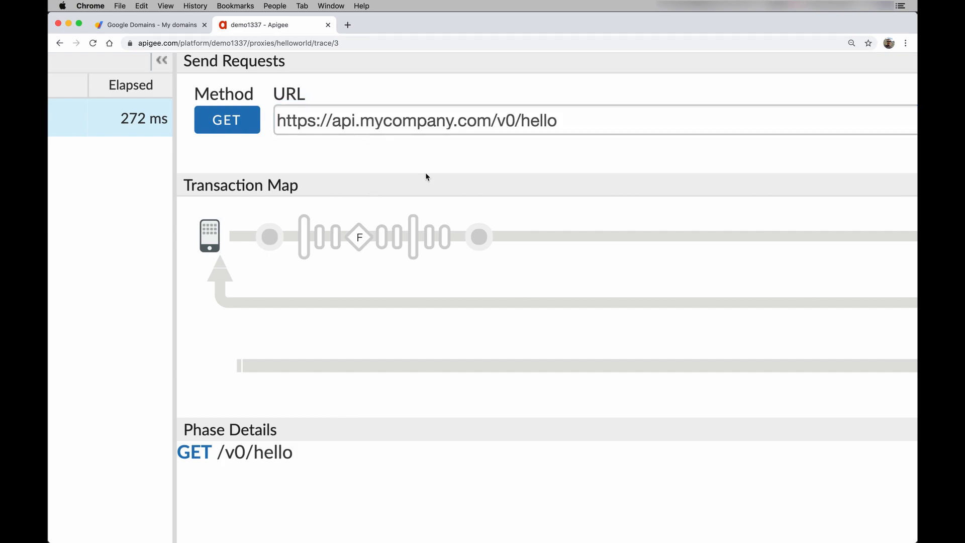
{"action": "double_click", "coordinate": [402, 120]}
{"action": "type", "text": "apige"}
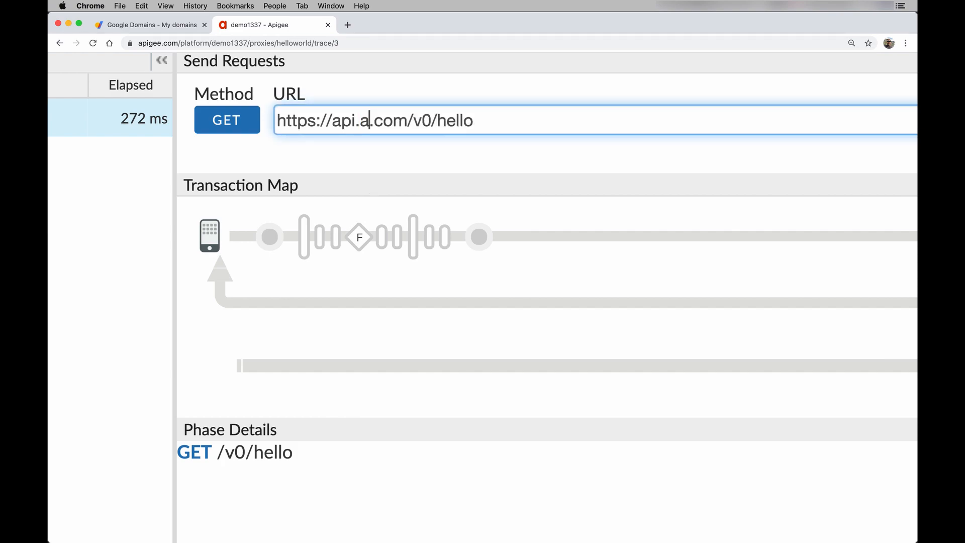
{"action": "type", "text": "edemo"}
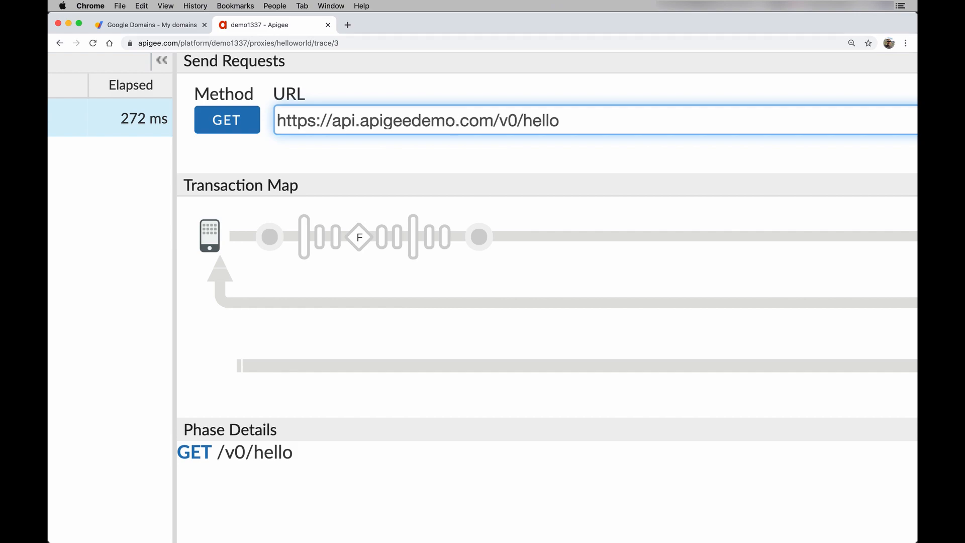
{"action": "left_click", "coordinate": [171, 26]}
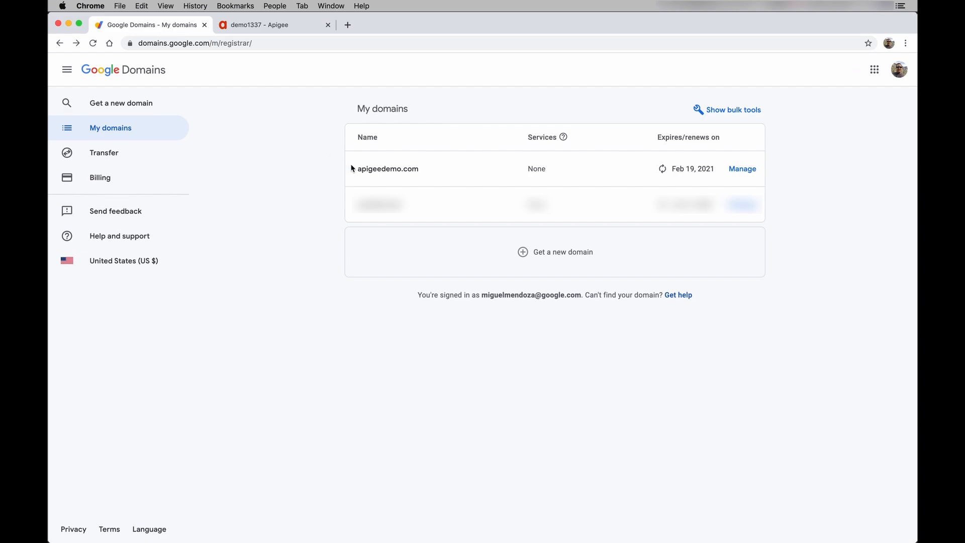
- Start a custom CNAME record named api in apigeedemo.com's DNS settings
{"action": "left_click", "coordinate": [377, 170]}
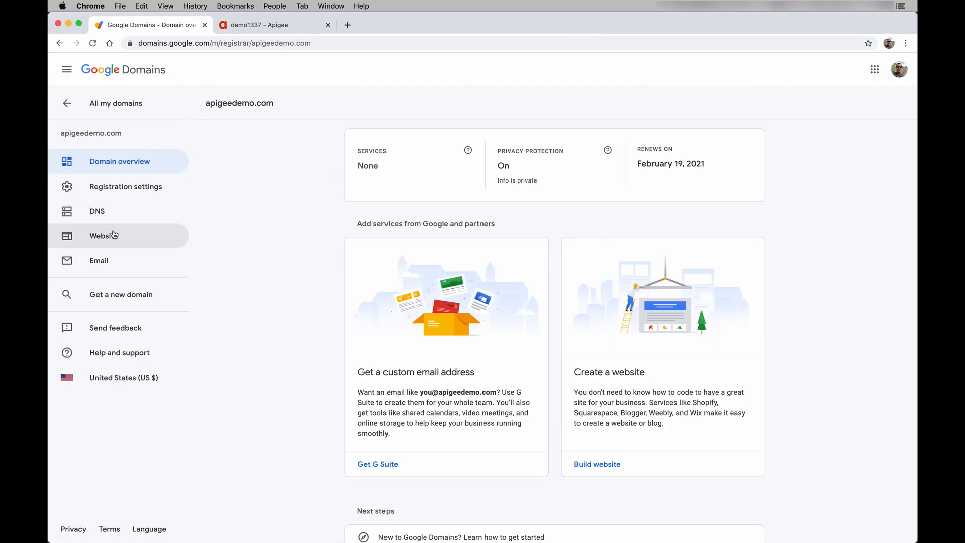
{"action": "left_click", "coordinate": [104, 213]}
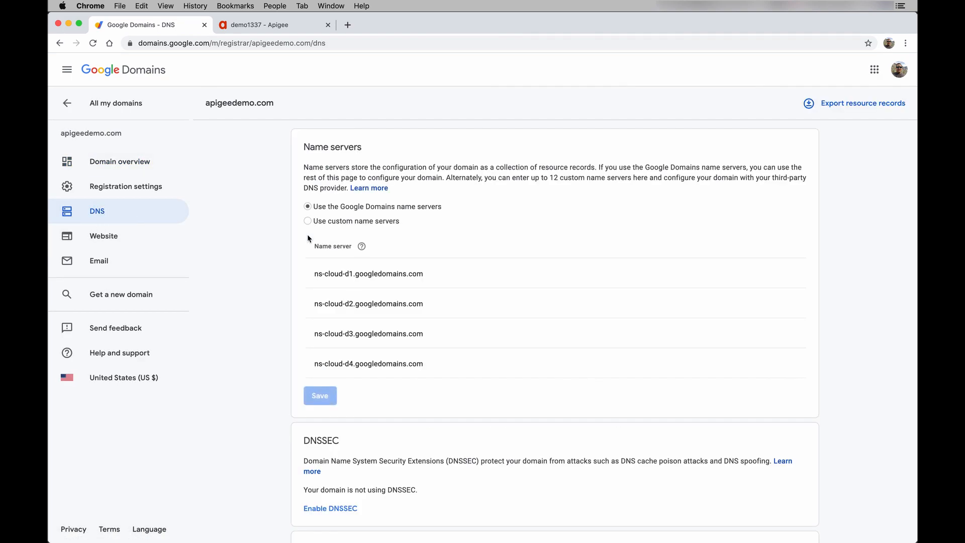
{"action": "scroll", "coordinate": [422, 319], "scroll_direction": "down", "scroll_amount": 10}
{"action": "scroll", "coordinate": [421, 320], "scroll_direction": "down", "scroll_amount": 5}
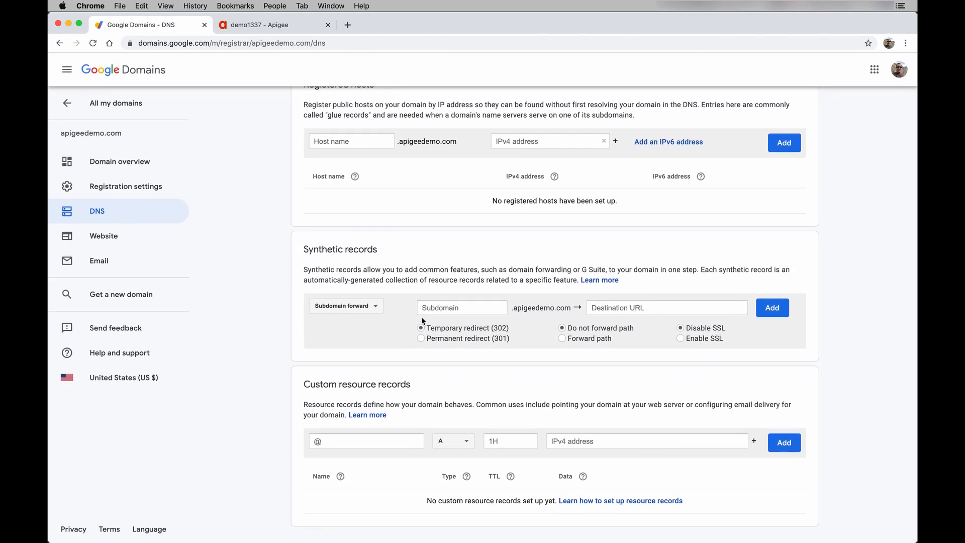
{"action": "left_click", "coordinate": [455, 441]}
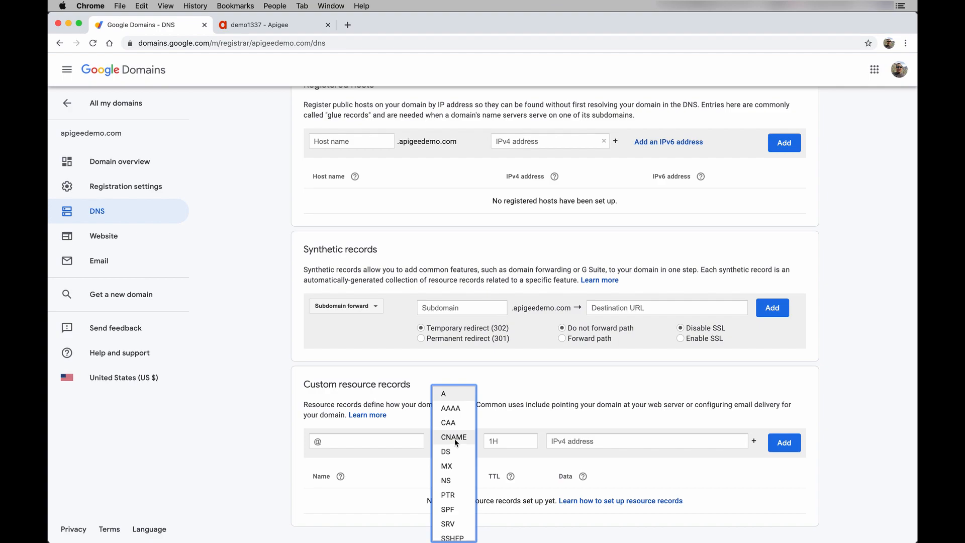
{"action": "left_click", "coordinate": [455, 437]}
{"action": "left_click", "coordinate": [386, 441]}
{"action": "type", "text": "api"}
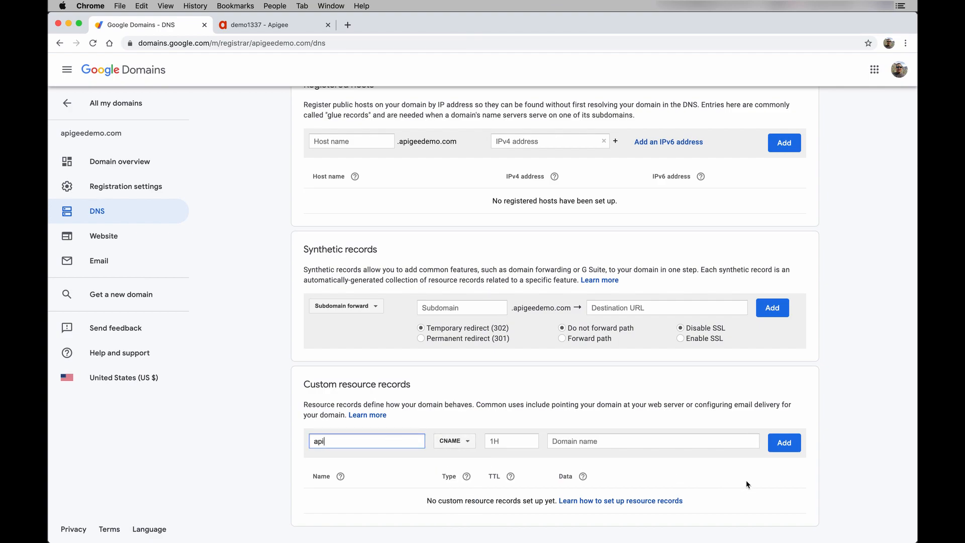
{"action": "left_click", "coordinate": [687, 442]}
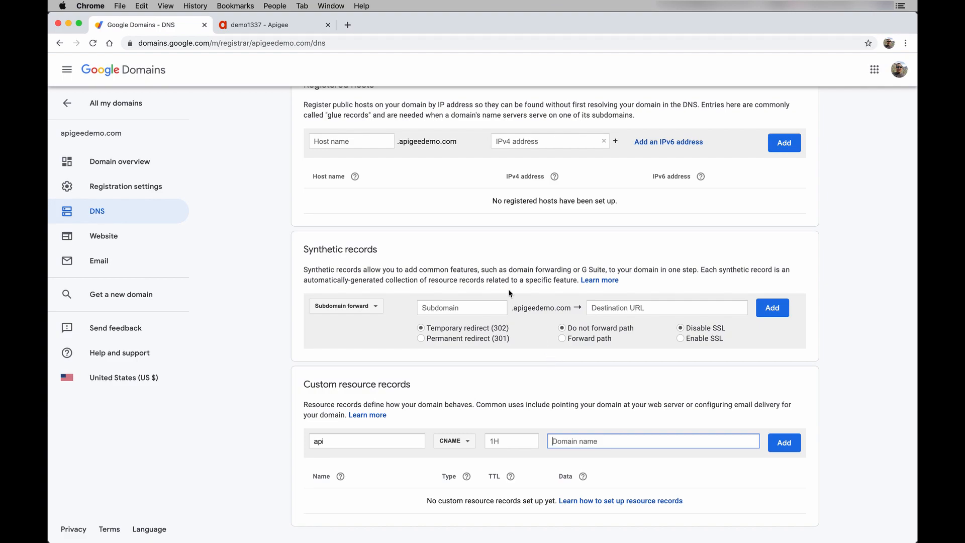
- Restore the original Apigee trace URL and copy the demo1337-prod.apigee.net host
{"action": "left_click", "coordinate": [299, 27]}
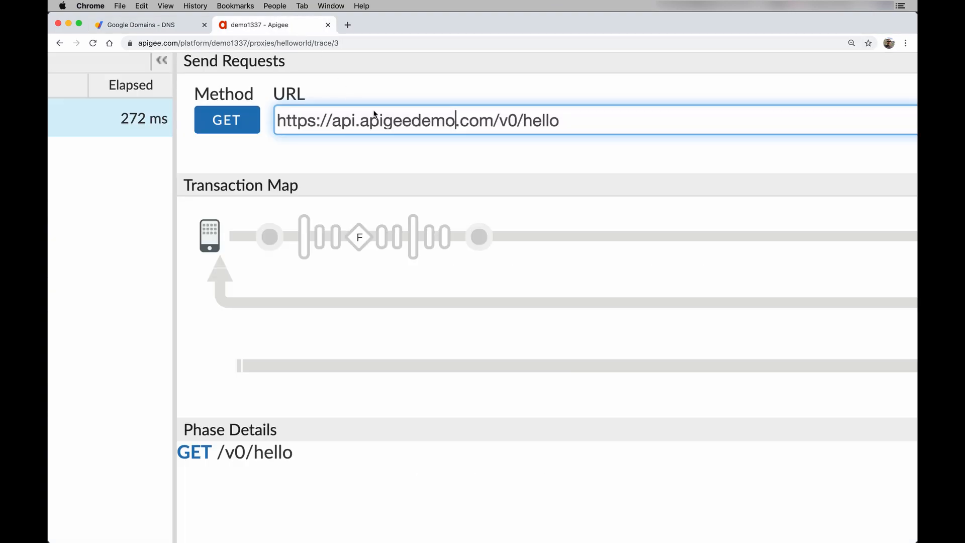
{"action": "key", "text": "super+z"}
{"action": "key", "text": "super+z"}
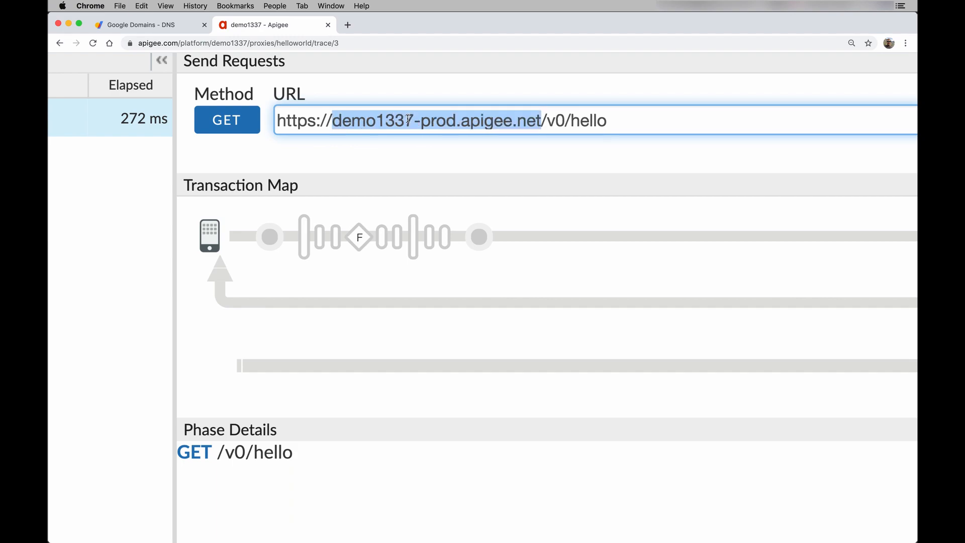
{"action": "right_click", "coordinate": [464, 126]}
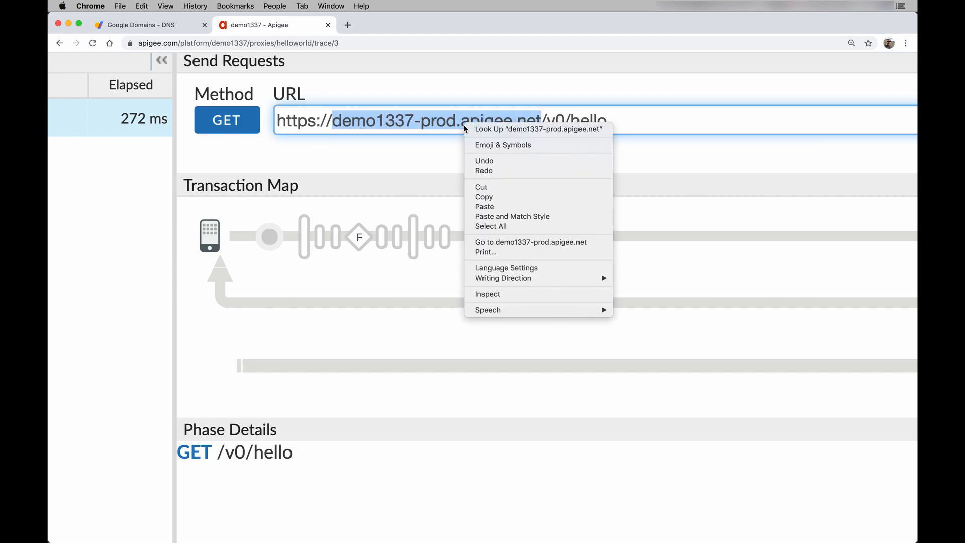
{"action": "left_click", "coordinate": [487, 196]}
{"action": "left_click", "coordinate": [164, 25]}
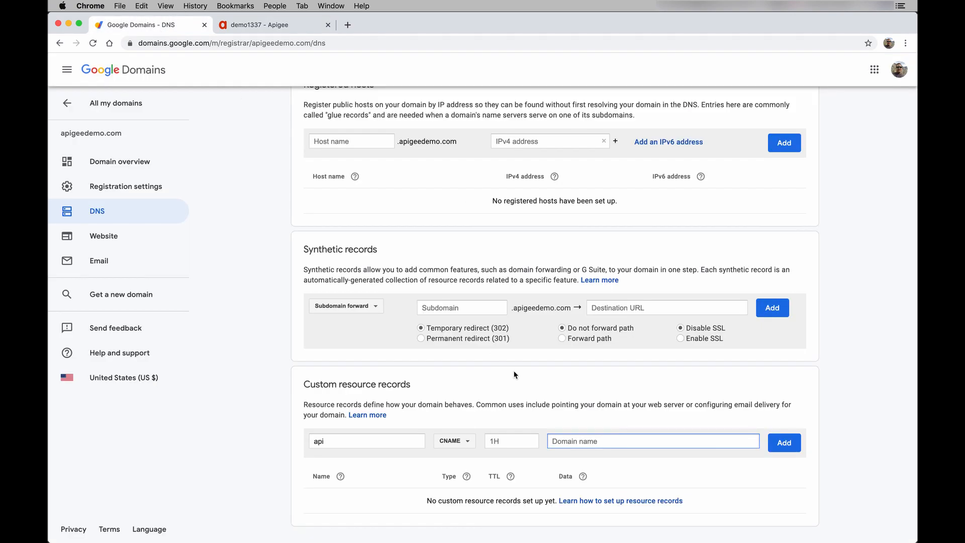
- Paste demo1337-prod.apigee.net as the api CNAME target and add the record
{"action": "key", "text": "super+v"}
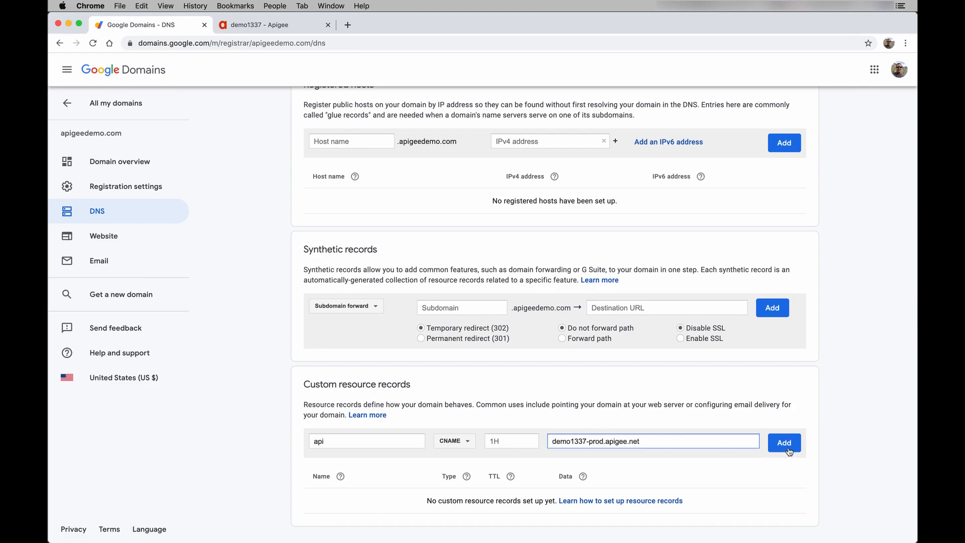
{"action": "left_click", "coordinate": [787, 448]}
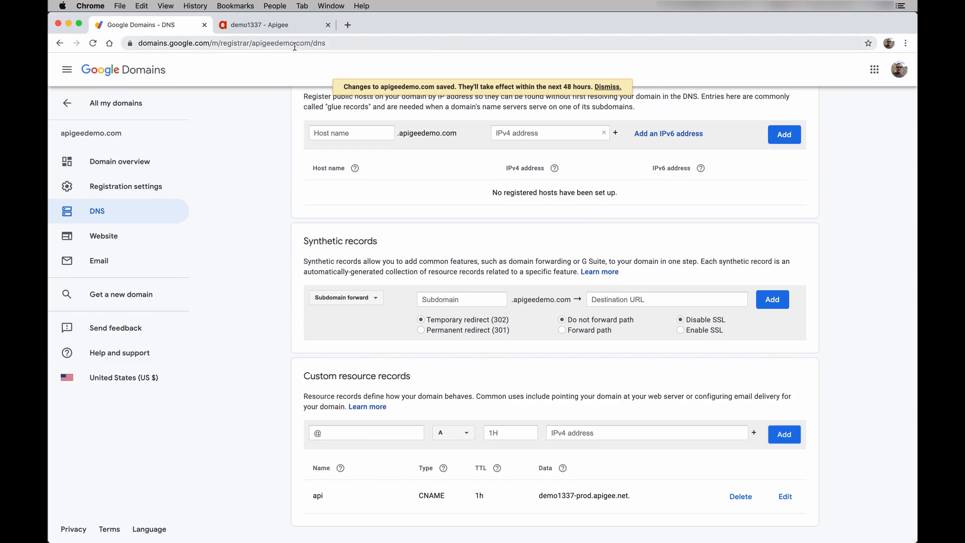
{"action": "scroll", "coordinate": [433, 433], "scroll_direction": "up", "scroll_amount": 5}
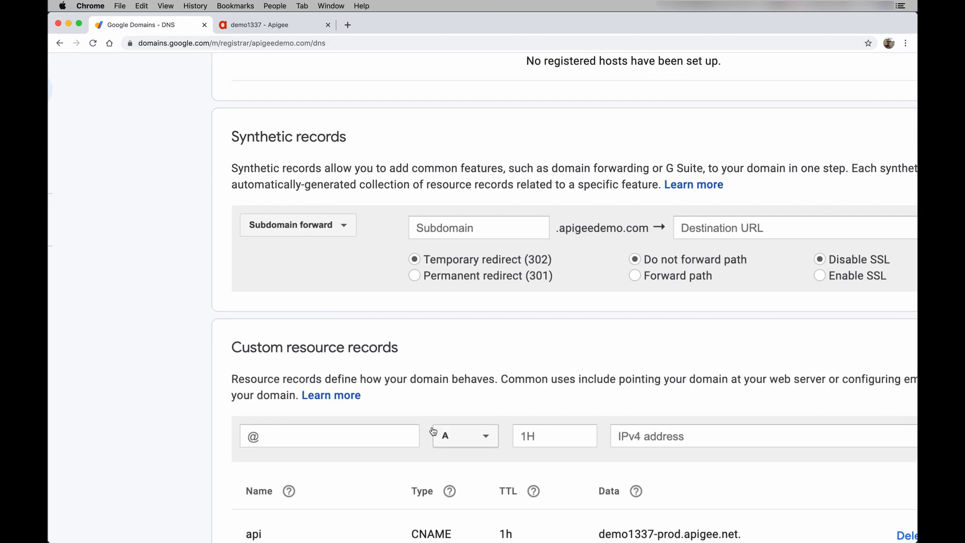
{"action": "scroll", "coordinate": [432, 432], "scroll_direction": "down", "scroll_amount": 2}
{"action": "scroll", "coordinate": [432, 427], "scroll_direction": "right", "scroll_amount": 2}
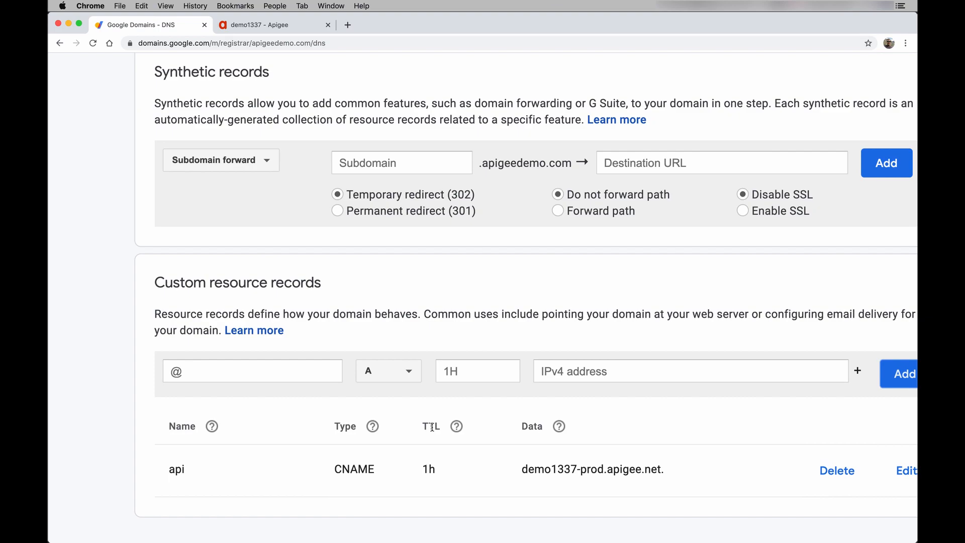
{"action": "scroll", "coordinate": [432, 426], "scroll_direction": "down", "scroll_amount": 5}
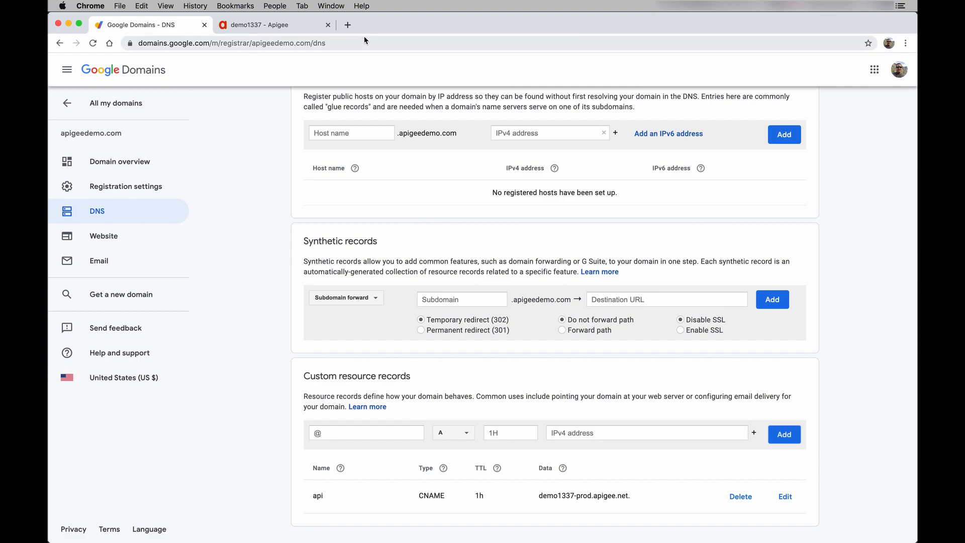
- Search Google for 'cname lookup' in a new tab and open MxToolbox's CNAME Lookup result
{"action": "left_click", "coordinate": [351, 28]}
{"action": "type", "text": "google.com"}
{"action": "key", "text": "Return"}
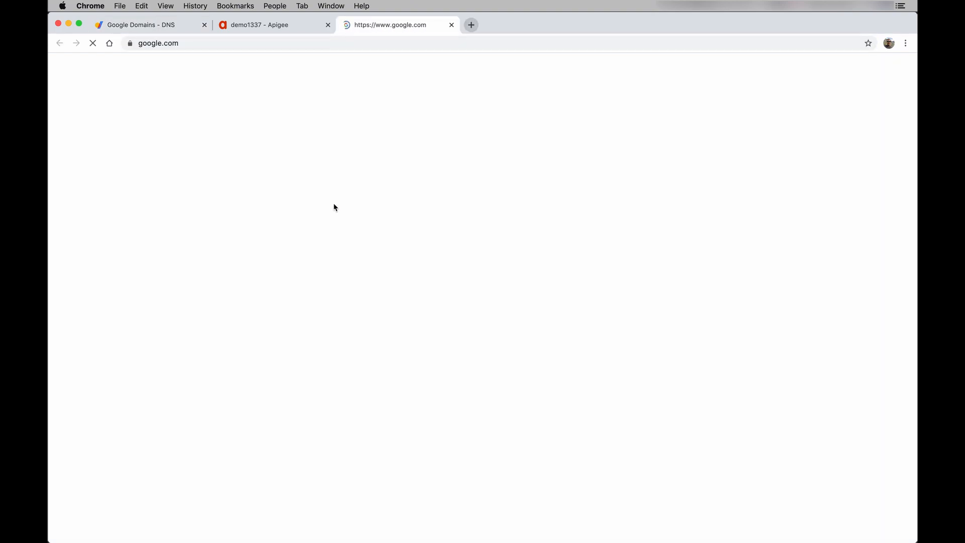
{"action": "left_click", "coordinate": [448, 229]}
{"action": "type", "text": "CNAME l"}
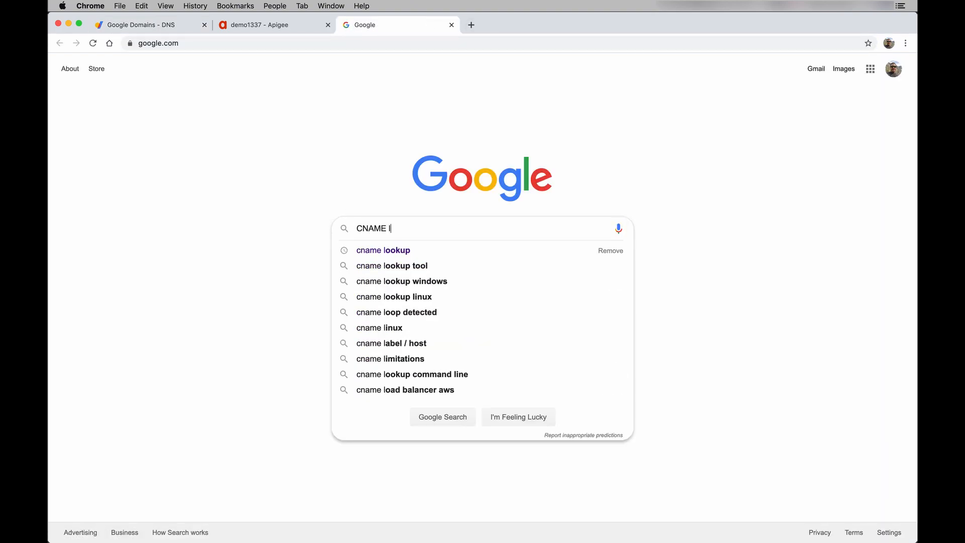
{"action": "left_click", "coordinate": [431, 249]}
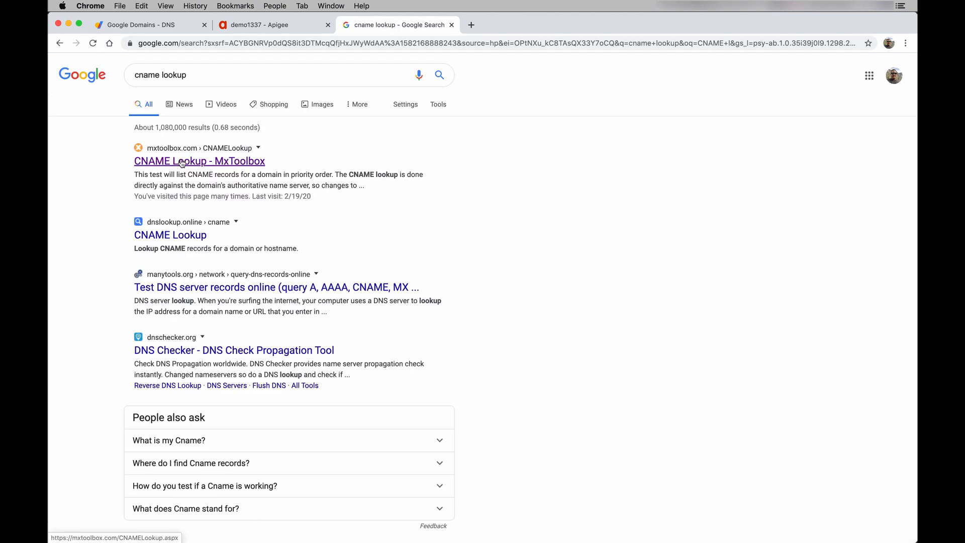
{"action": "left_click", "coordinate": [182, 162]}
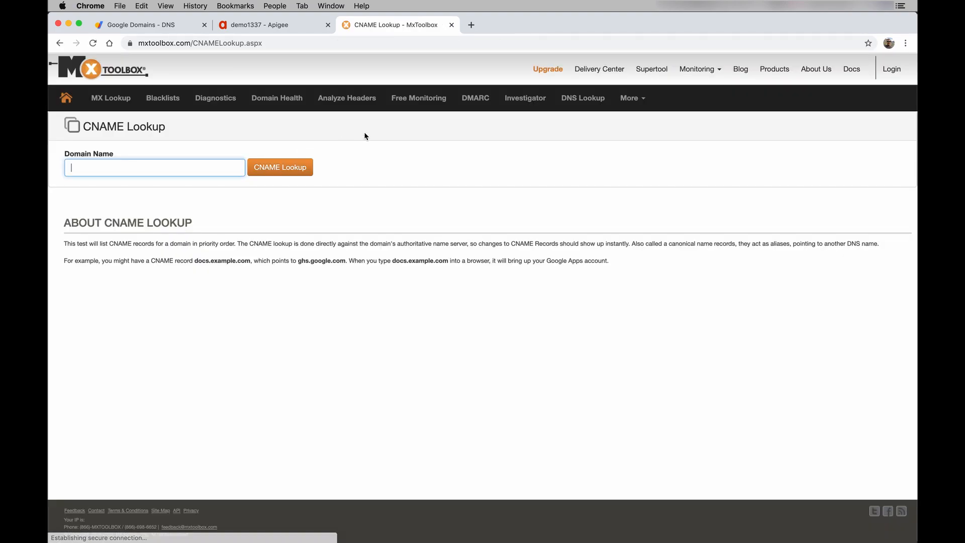
- Run an MxToolbox CNAME lookup for api.apigeedemo.com
{"action": "left_click", "coordinate": [201, 170]}
{"action": "type", "text": "api."}
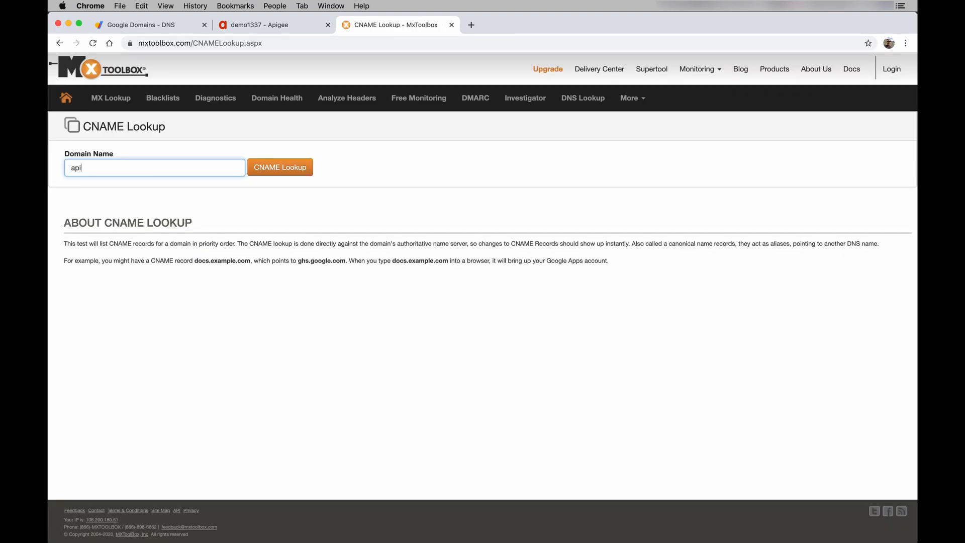
{"action": "type", "text": "apigeedemo.c"}
{"action": "type", "text": "om"}
{"action": "left_click", "coordinate": [280, 168]}
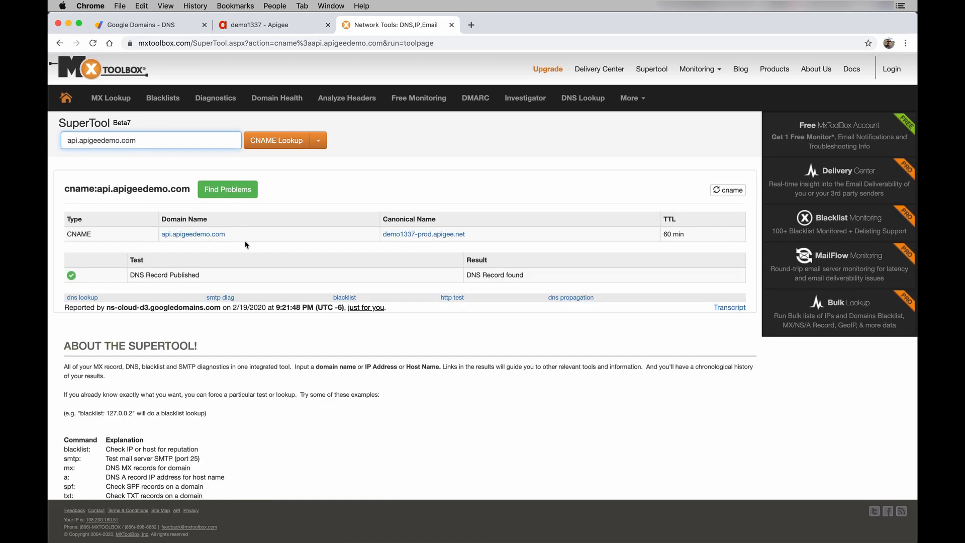
- Highlight api.apigeedemo.com and its canonical name demo1337-prod.apigee.net in the lookup result
{"action": "left_click_drag", "start_coordinate": [242, 236], "coordinate": [161, 235]}
{"action": "left_click_drag", "start_coordinate": [465, 234], "coordinate": [383, 235]}
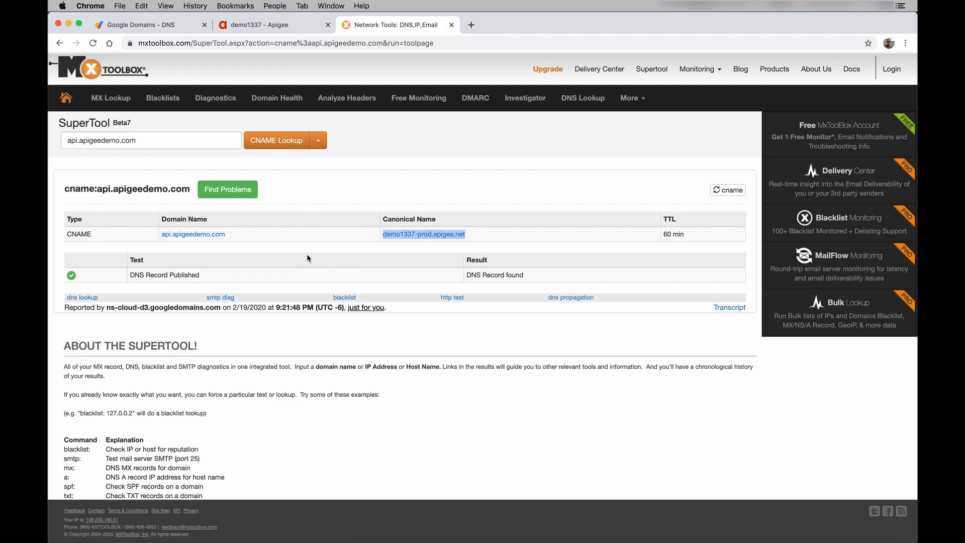
{"action": "left_click", "coordinate": [435, 517]}
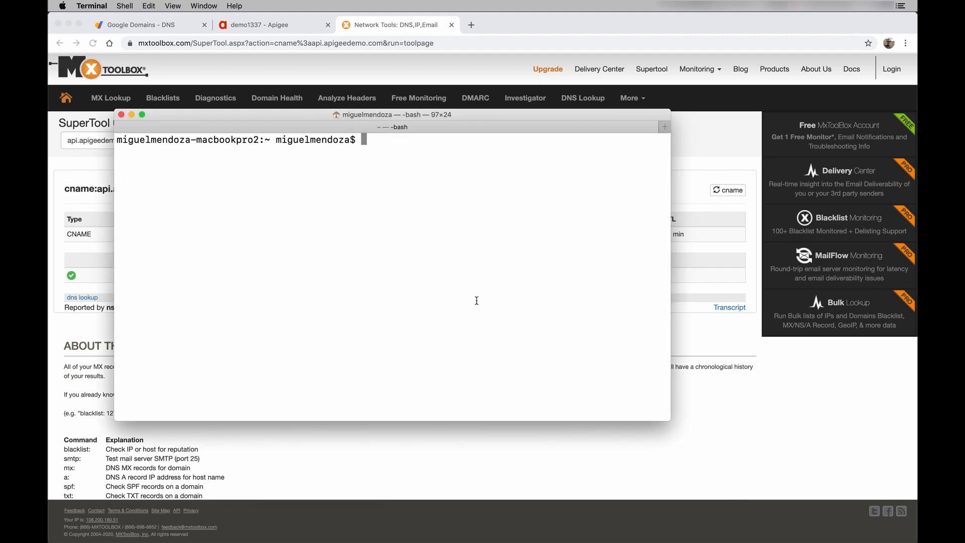
- Run nslookup api.apigeedemo.com and highlight its alias to demo1337-prod.apigee.net in the output
{"action": "type", "text": "nslookup api"}
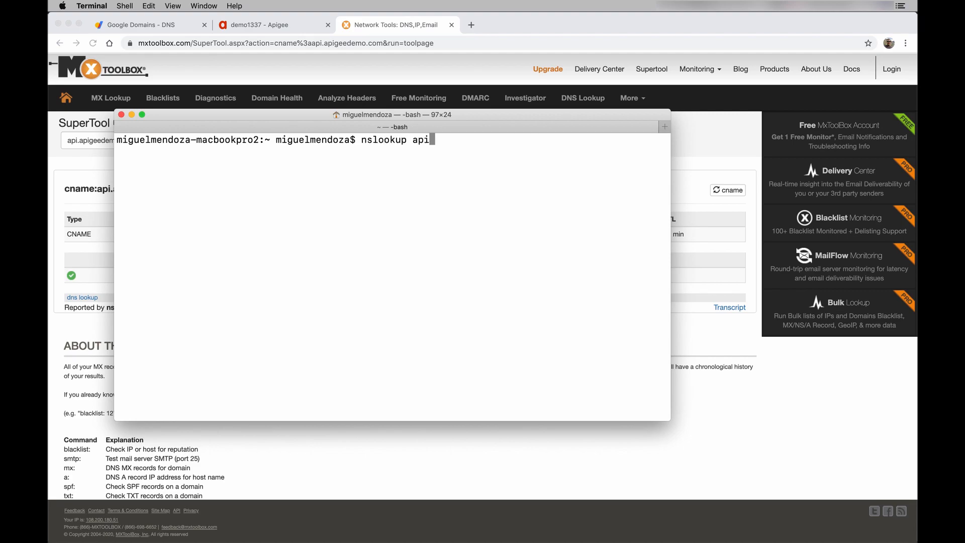
{"action": "type", "text": ".apigeedemo.com"}
{"action": "key", "text": "Return"}
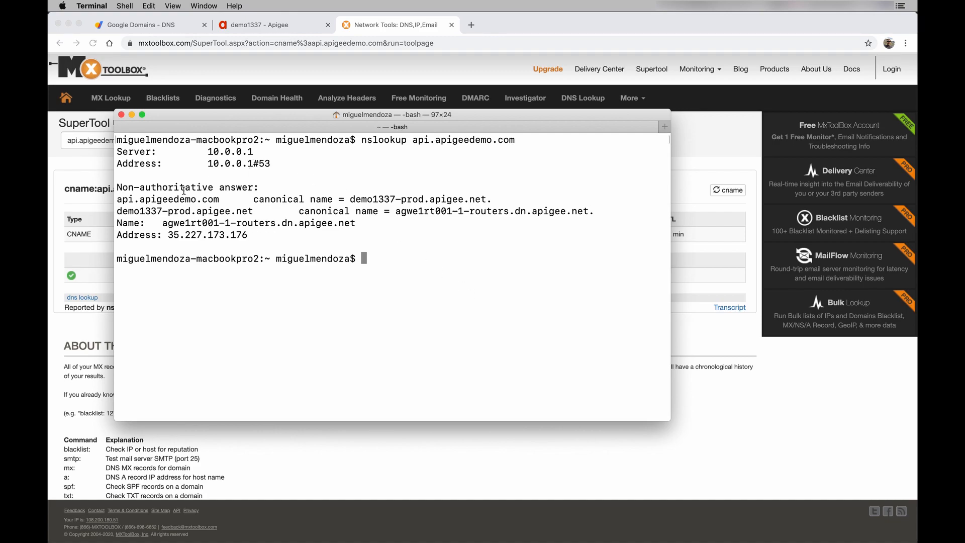
{"action": "left_click_drag", "start_coordinate": [220, 199], "coordinate": [117, 200]}
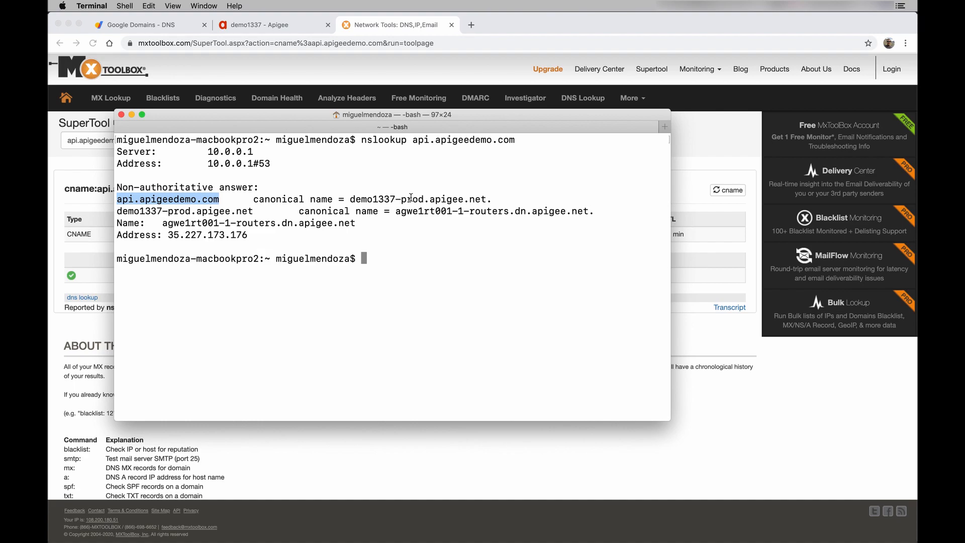
{"action": "double_click", "coordinate": [478, 200]}
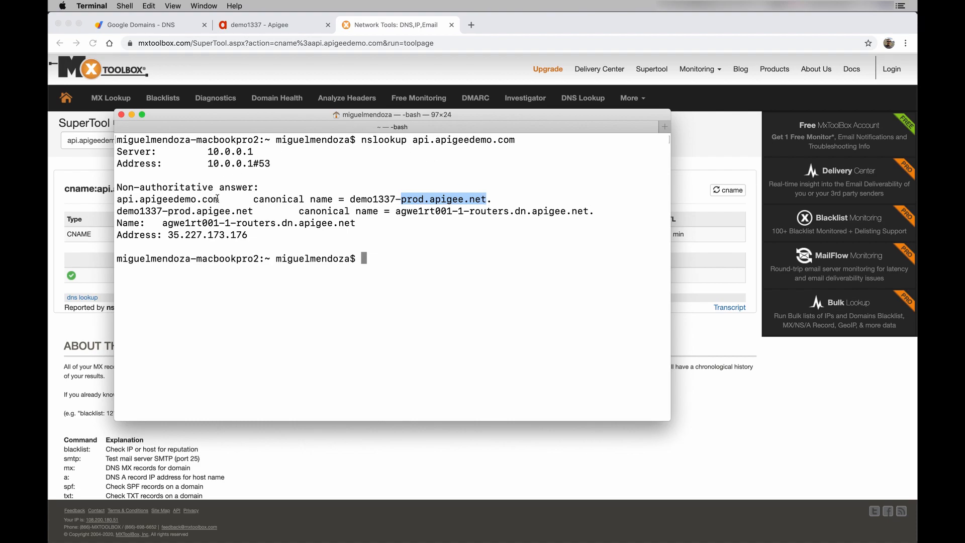
{"action": "left_click", "coordinate": [170, 200], "text": "shift"}
{"action": "double_click", "coordinate": [171, 201]}
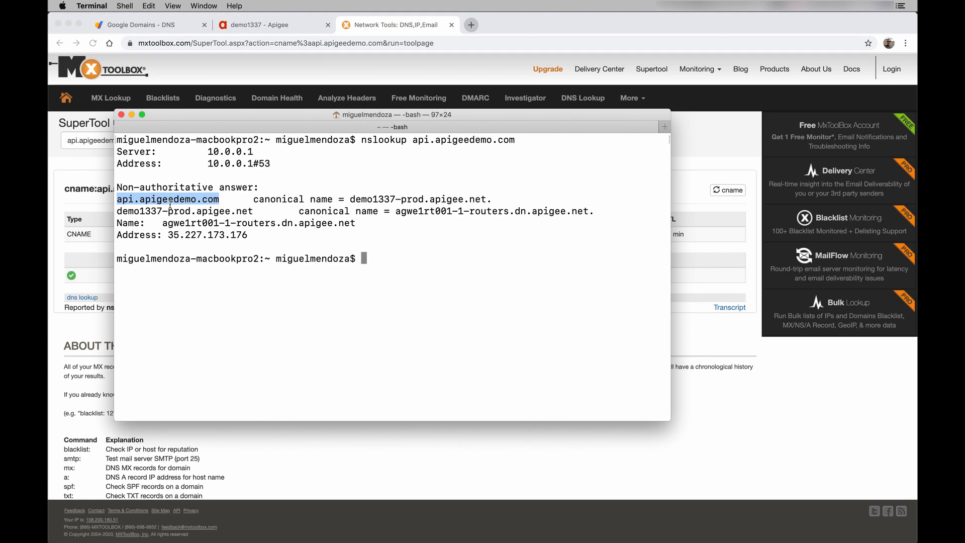
- Go to letsencrypt.org in a new Chrome tab and follow Getting Started to certbot.eff.org
{"action": "left_click", "coordinate": [474, 26]}
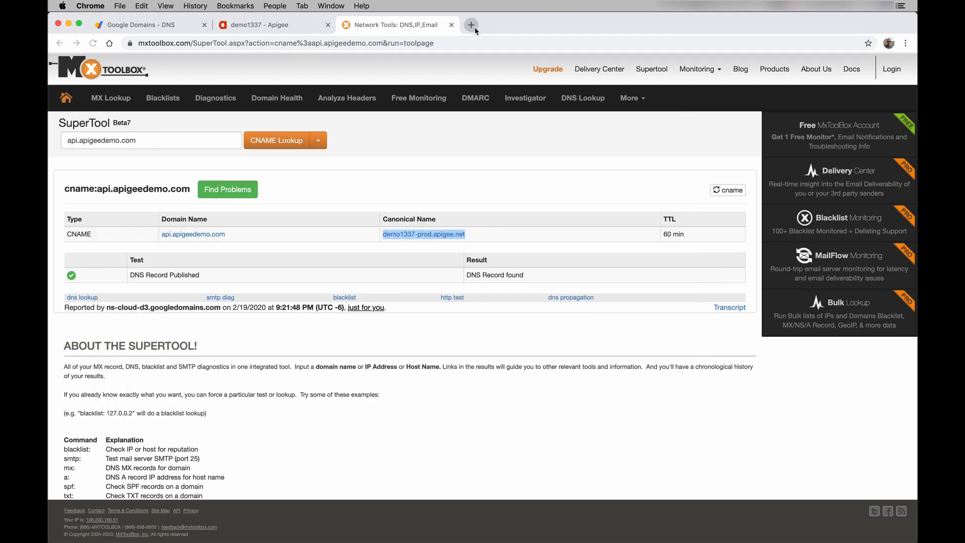
{"action": "left_click", "coordinate": [474, 26]}
{"action": "type", "text": "lets"}
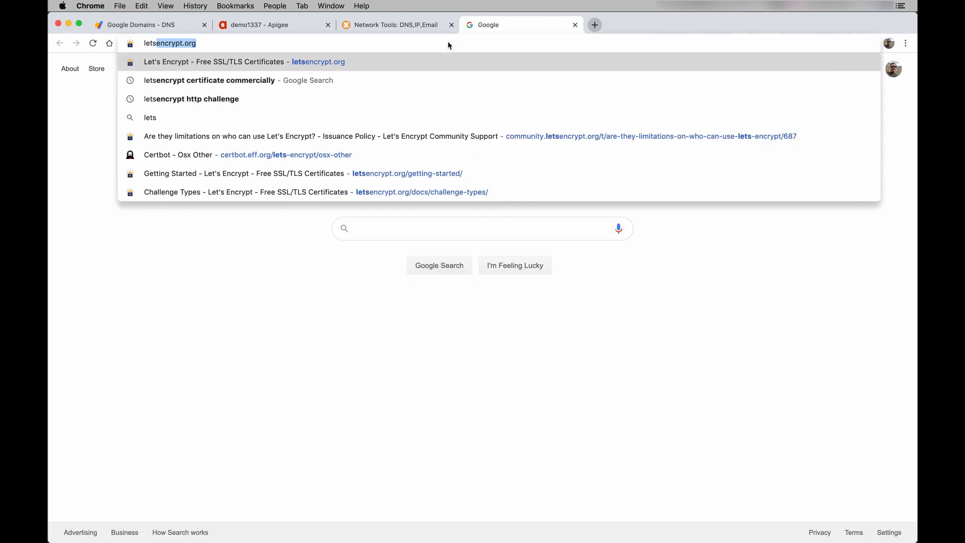
{"action": "key", "text": "Return"}
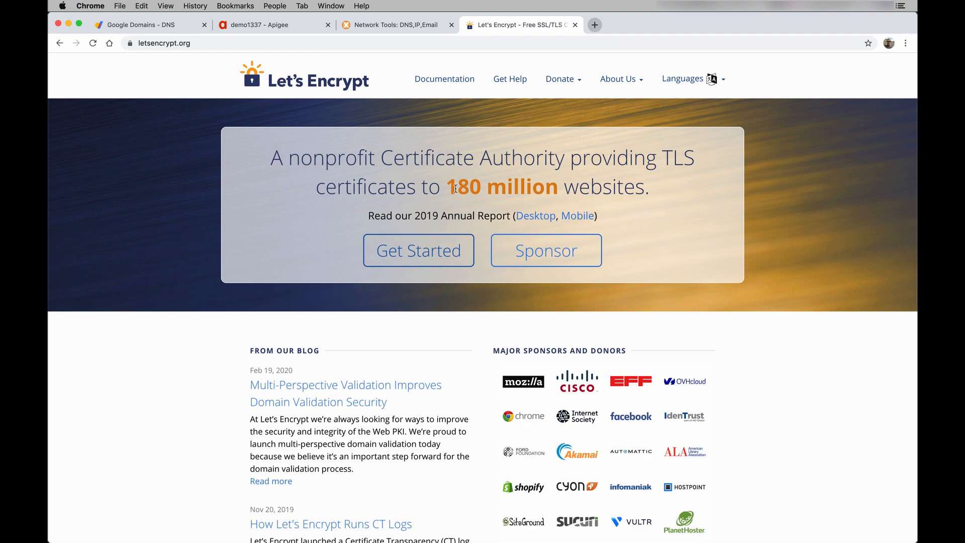
{"action": "left_click", "coordinate": [430, 251]}
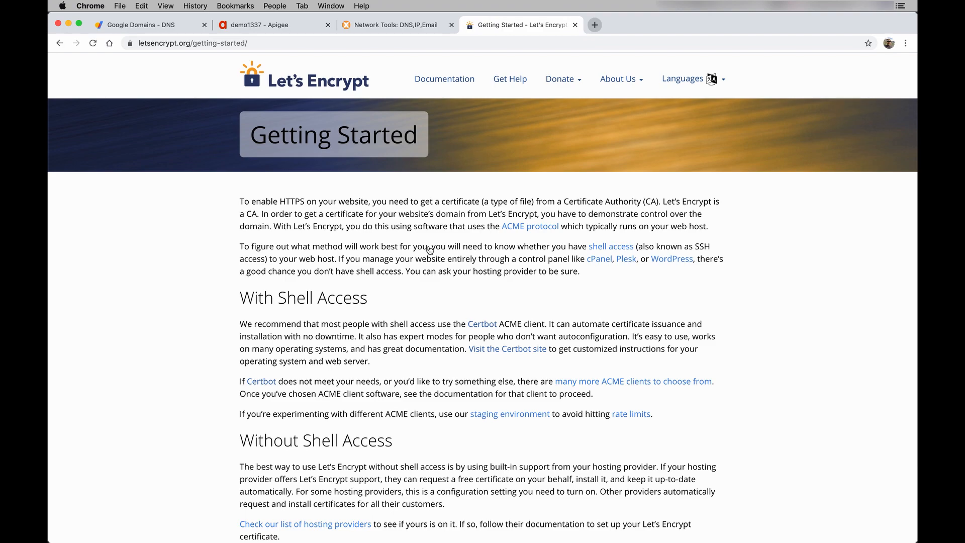
{"action": "scroll", "coordinate": [429, 250], "scroll_direction": "down", "scroll_amount": 3}
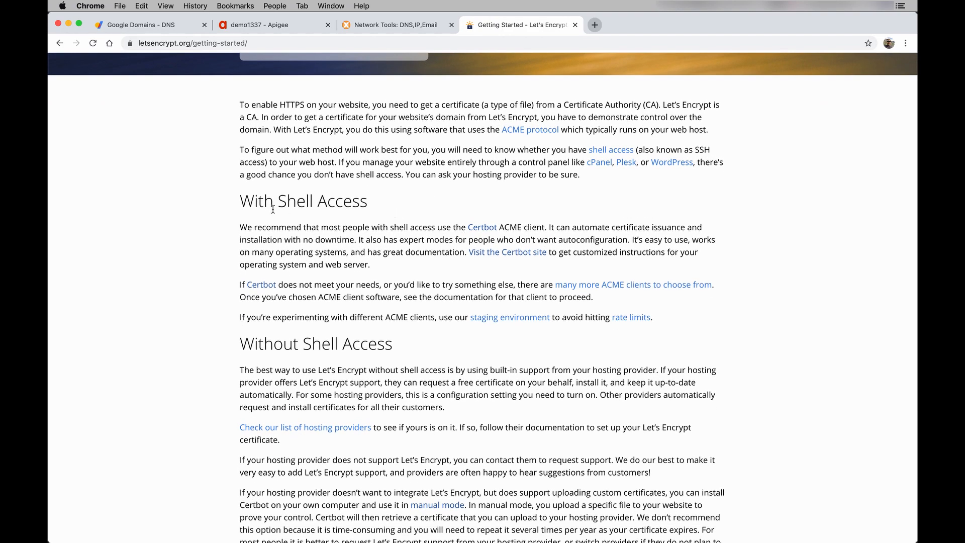
{"action": "left_click", "coordinate": [482, 231]}
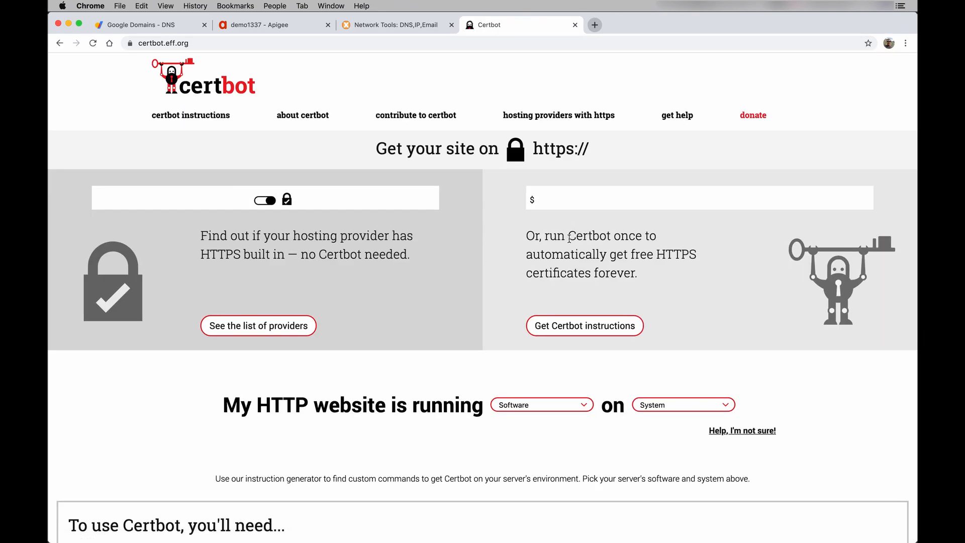
- Choose 'None of the above' as software and macOS as system on the Certbot site
{"action": "scroll", "coordinate": [559, 272], "scroll_direction": "down", "scroll_amount": 2}
{"action": "scroll", "coordinate": [559, 272], "scroll_direction": "down", "scroll_amount": 3}
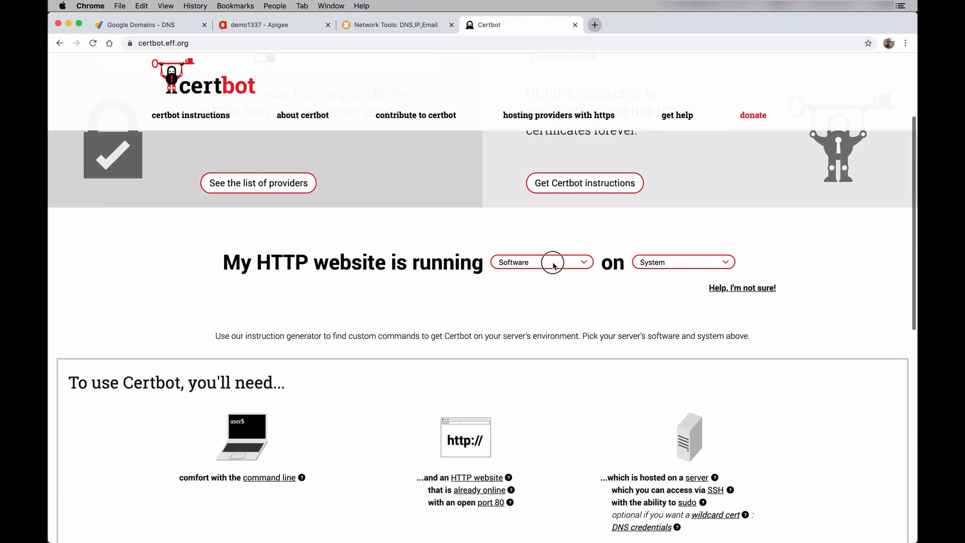
{"action": "left_click", "coordinate": [554, 262]}
{"action": "left_click", "coordinate": [545, 311]}
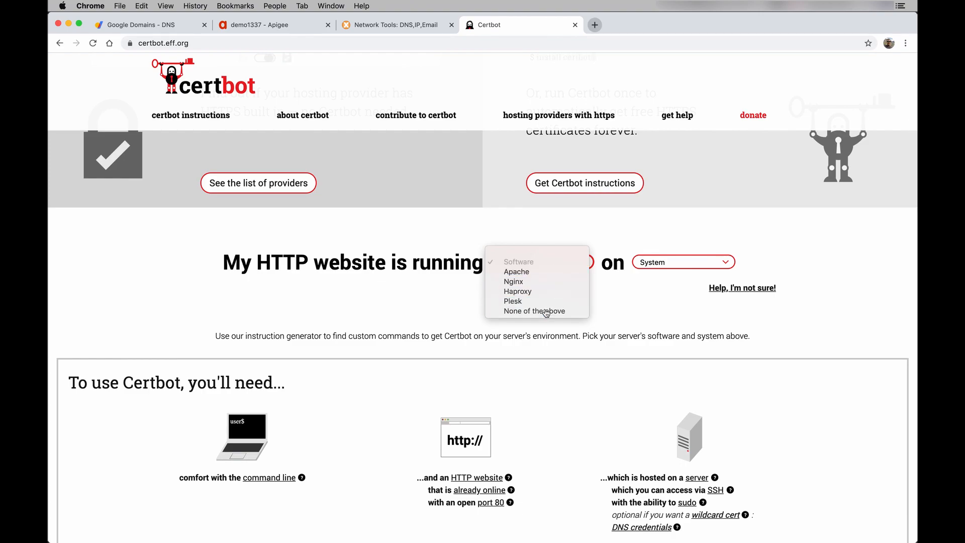
{"action": "left_click", "coordinate": [679, 270]}
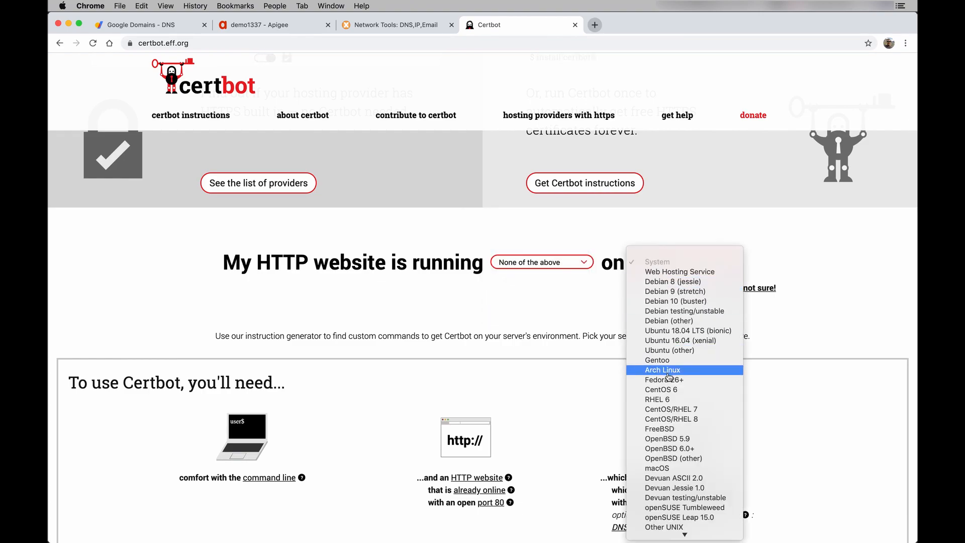
{"action": "left_click", "coordinate": [668, 464]}
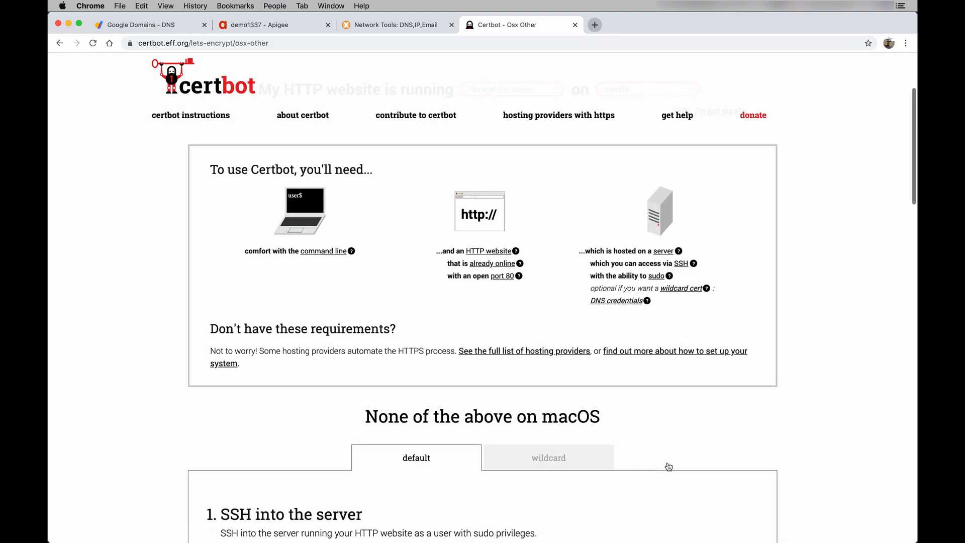
- Copy the brew install letsencrypt command from the instructions
{"action": "scroll", "coordinate": [671, 456], "scroll_direction": "down", "scroll_amount": 1}
{"action": "scroll", "coordinate": [670, 456], "scroll_direction": "down", "scroll_amount": 5}
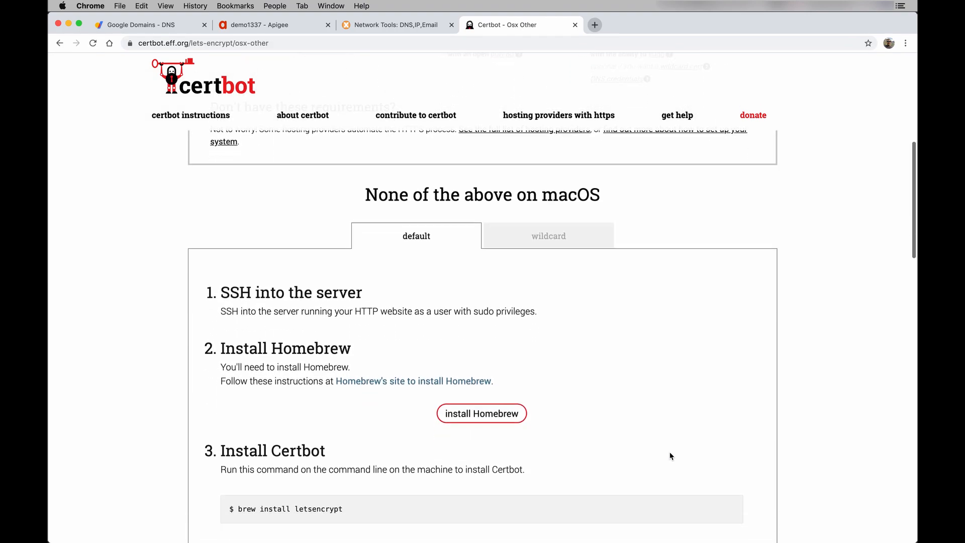
{"action": "scroll", "coordinate": [671, 456], "scroll_direction": "down", "scroll_amount": 2}
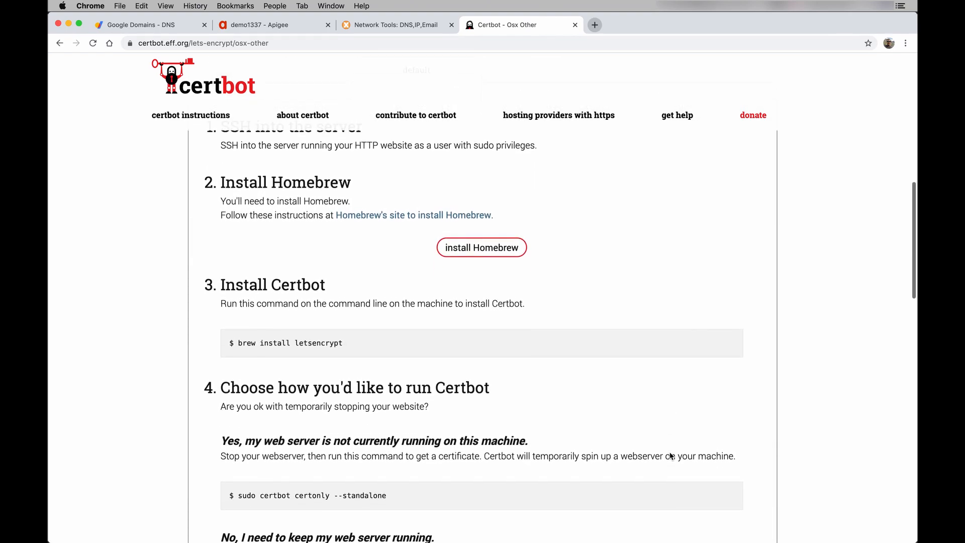
{"action": "scroll", "coordinate": [402, 266], "scroll_direction": "up", "scroll_amount": 2}
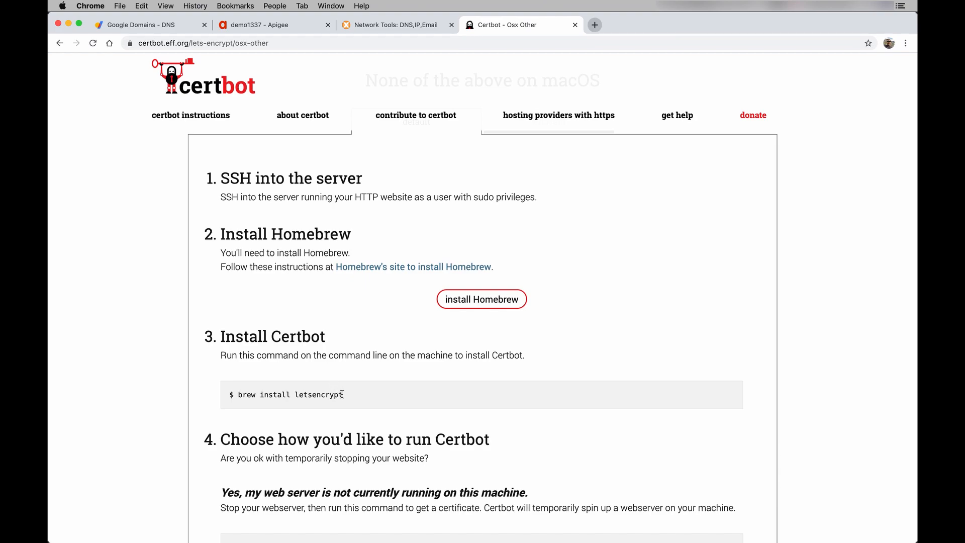
{"action": "left_click_drag", "start_coordinate": [344, 396], "coordinate": [240, 397]}
{"action": "key", "text": "super+c"}
- Run brew install letsencrypt in a new Terminal tab, then clear the screen
{"action": "key", "text": "ctrl+Up"}
{"action": "left_click", "coordinate": [334, 457]}
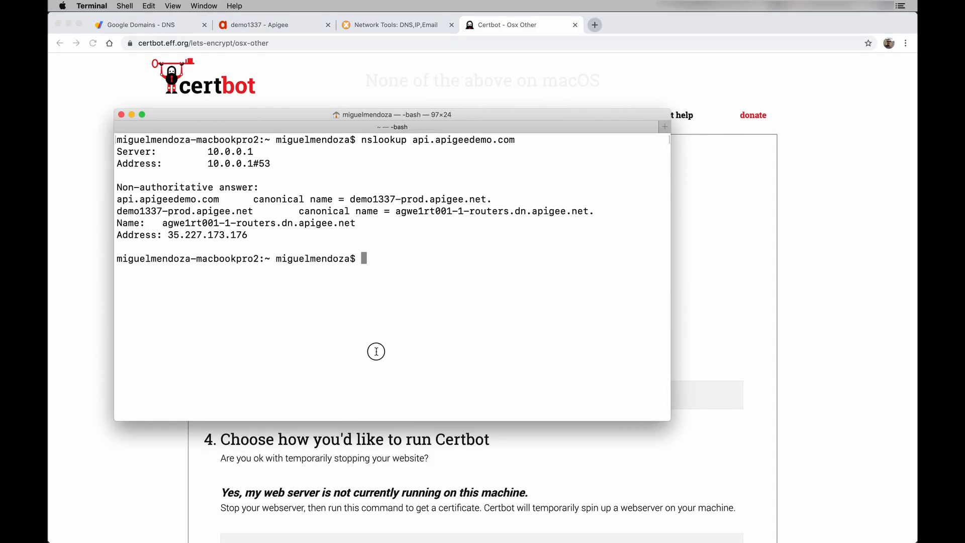
{"action": "key", "text": "super+t"}
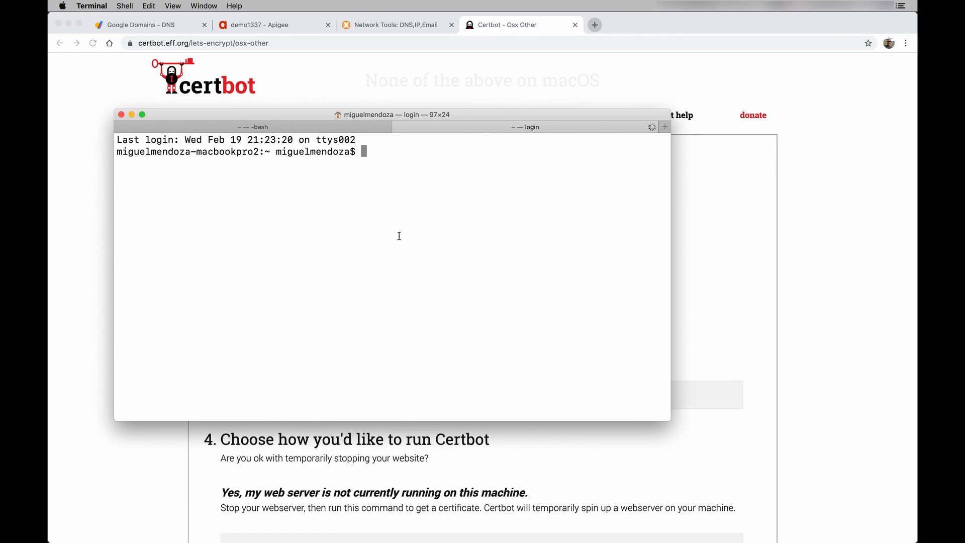
{"action": "key", "text": "super+v"}
{"action": "key", "text": "Return"}
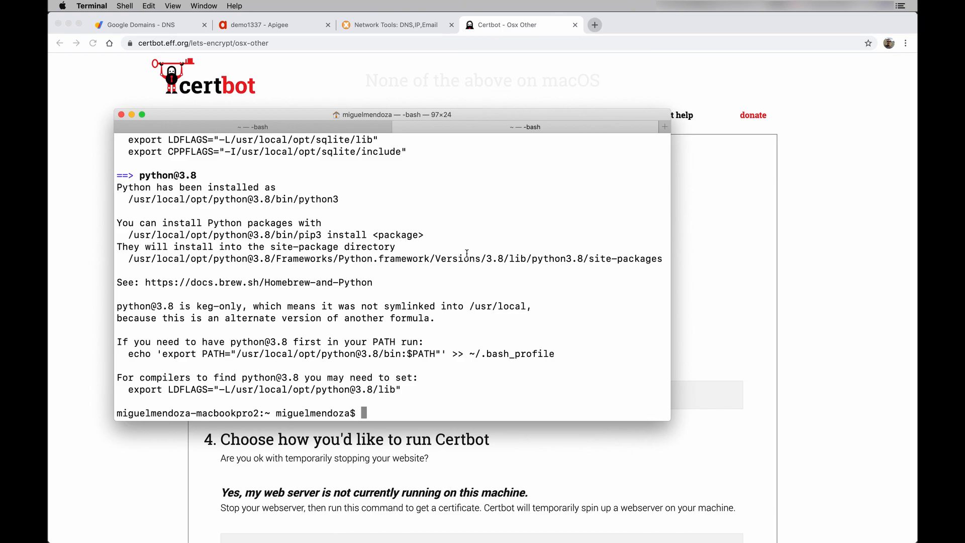
{"action": "type", "text": "clear"}
{"action": "key", "text": "Return"}
{"action": "type", "text": "certbo"}
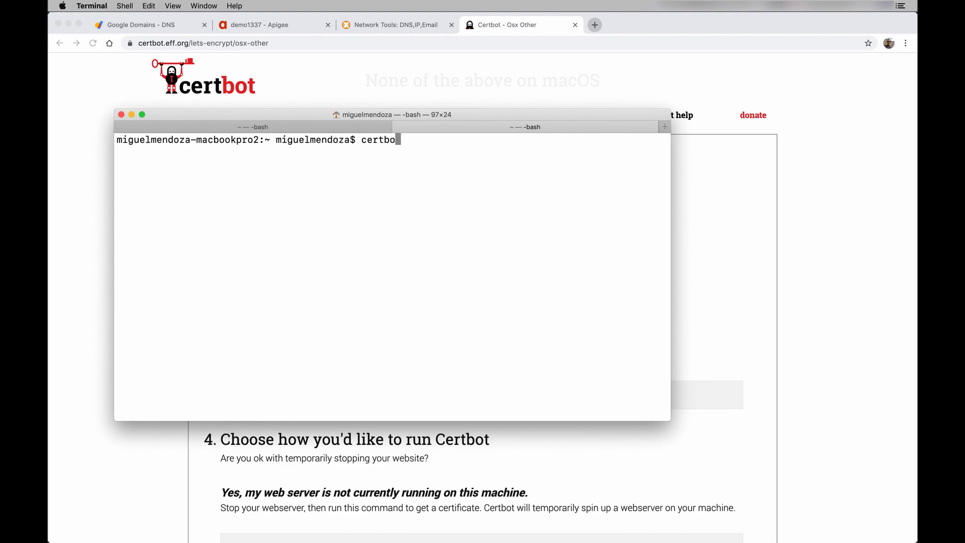
{"action": "type", "text": "t -h"}
- Display certbot -h help, highlight the certonly subcommand, then clear the terminal
{"action": "key", "text": "Return"}
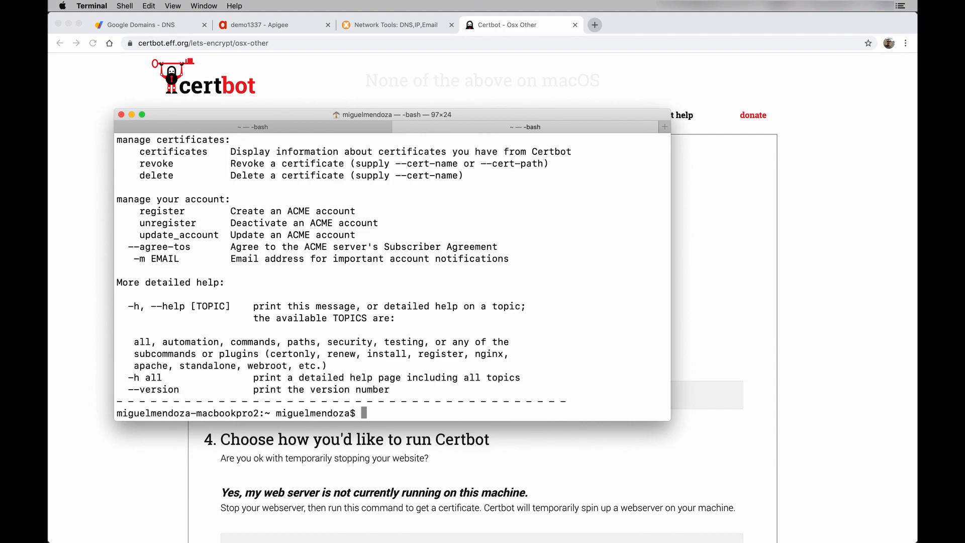
{"action": "scroll", "coordinate": [470, 212], "scroll_direction": "up", "scroll_amount": 10}
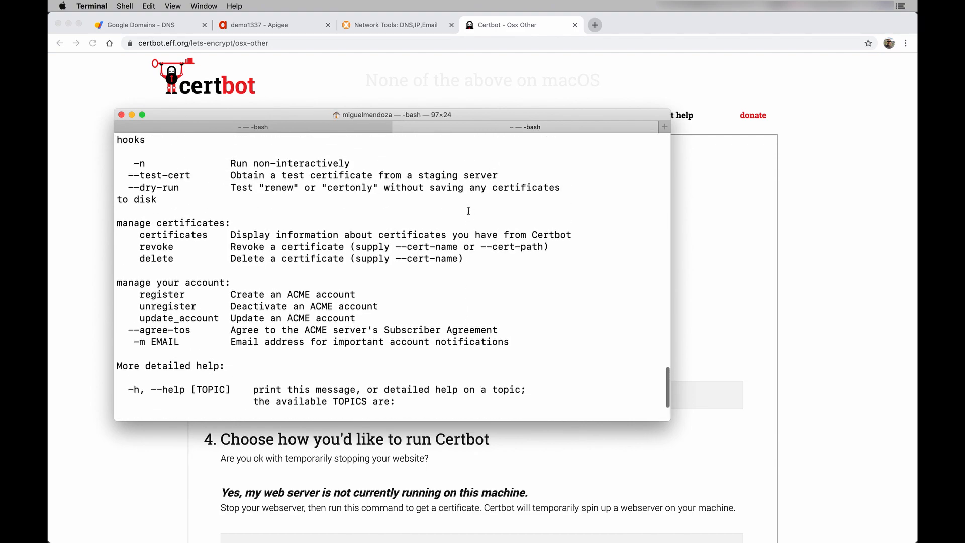
{"action": "scroll", "coordinate": [469, 212], "scroll_direction": "up", "scroll_amount": 10}
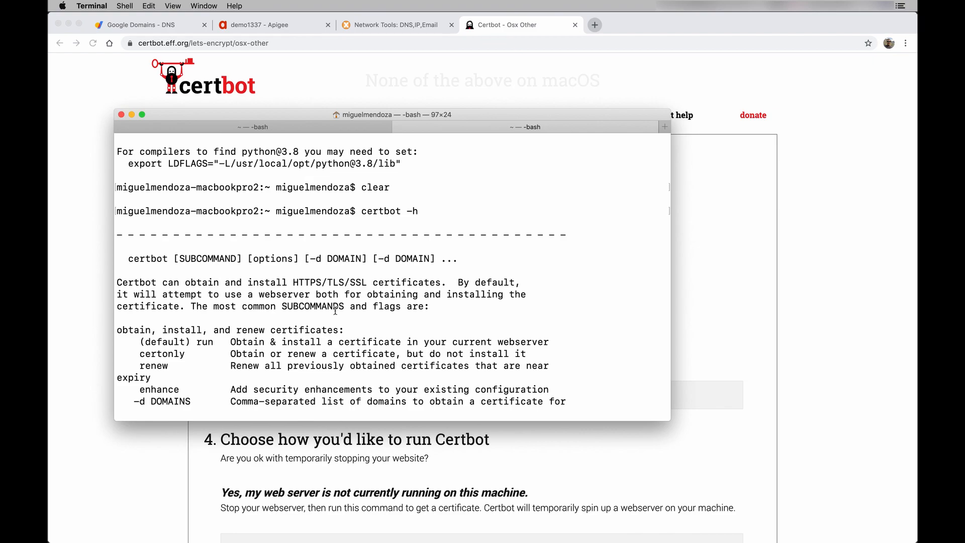
{"action": "double_click", "coordinate": [166, 354]}
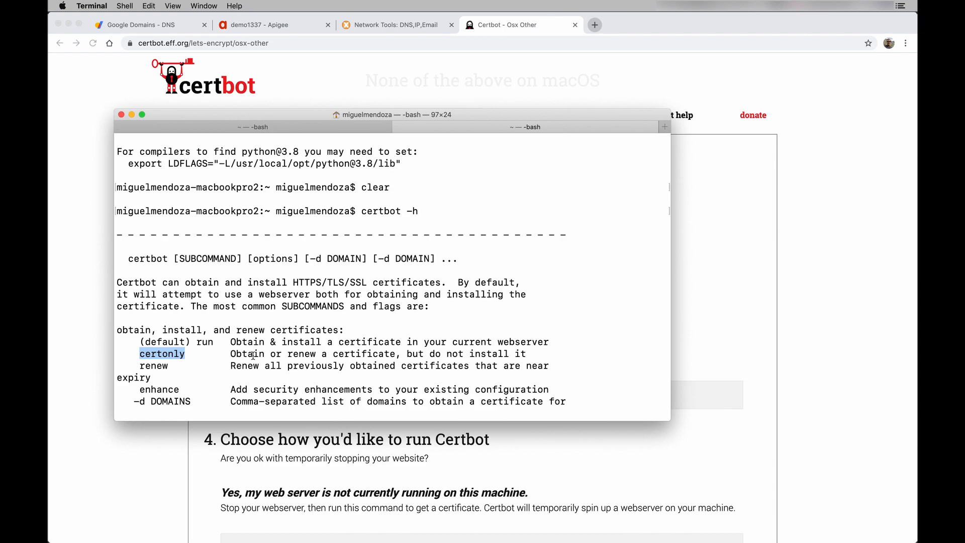
{"action": "left_click", "coordinate": [220, 324]}
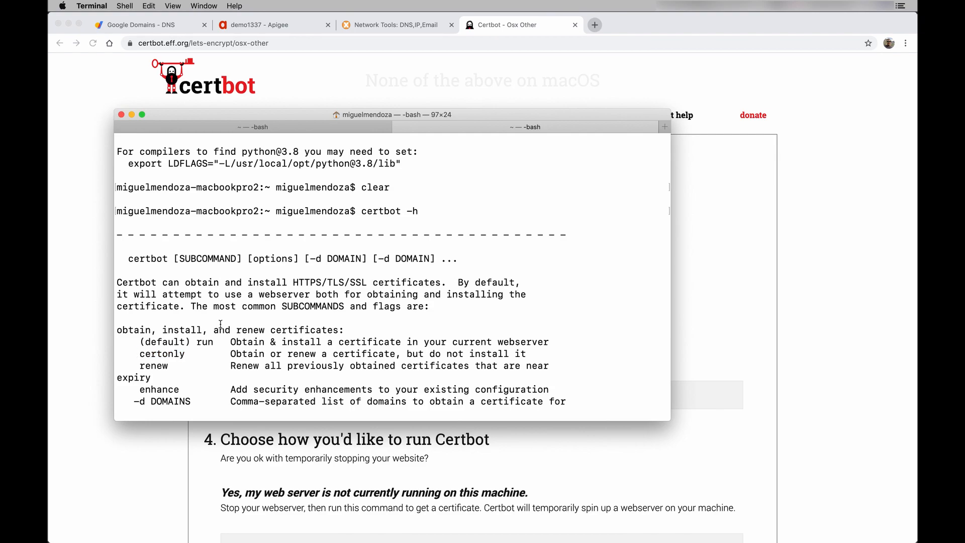
{"action": "type", "text": "clear"}
{"action": "key", "text": "Return"}
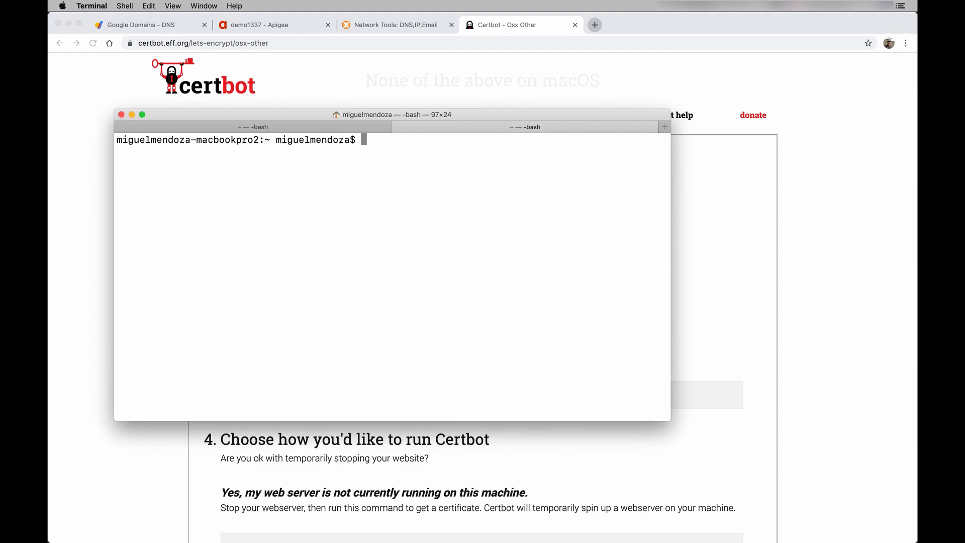
- Run certbot certonly --manual --preferred-challenges dns -d api.apigeedemo.com; it fails on /var/log/letsencrypt permissions
{"action": "type", "text": "certbot certonly --"}
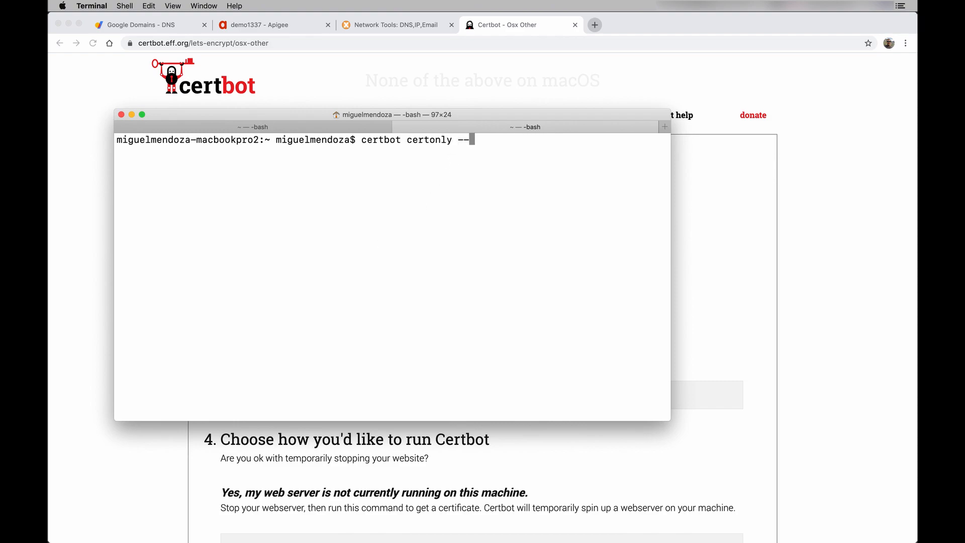
{"action": "type", "text": "manual"}
{"action": "type", "text": "--preferred-challenges"}
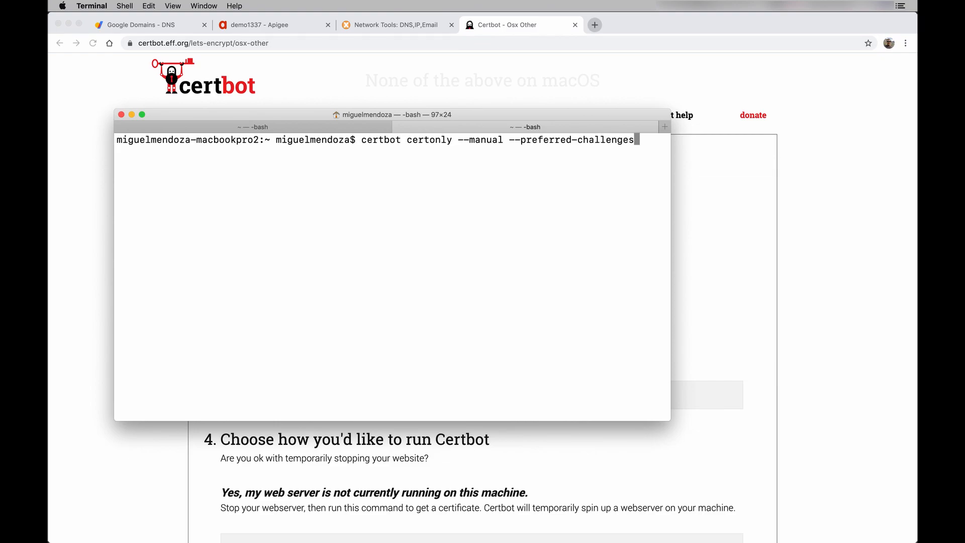
{"action": "type", "text": " dns"}
{"action": "type", "text": "-d api.apigeedemo"}
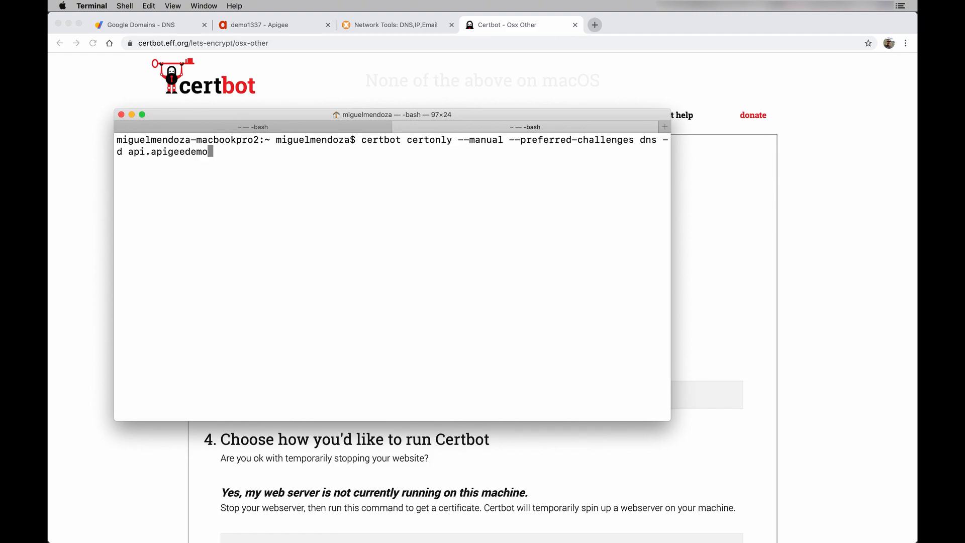
{"action": "type", "text": ".com"}
{"action": "key", "text": "Return"}
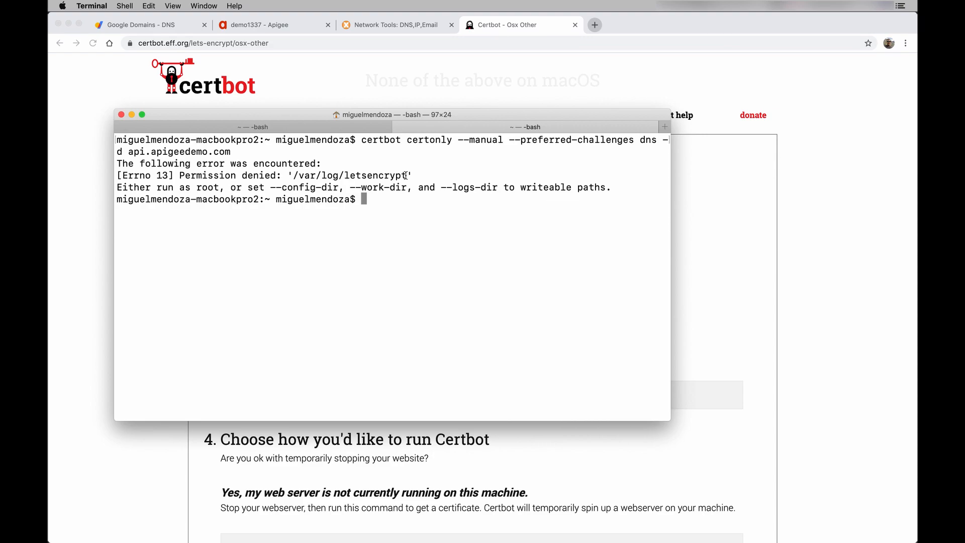
- Create a certbot folder with config, work and logs subfolders, then recall the earlier certbot command
{"action": "type", "text": "mkdir certbot"}
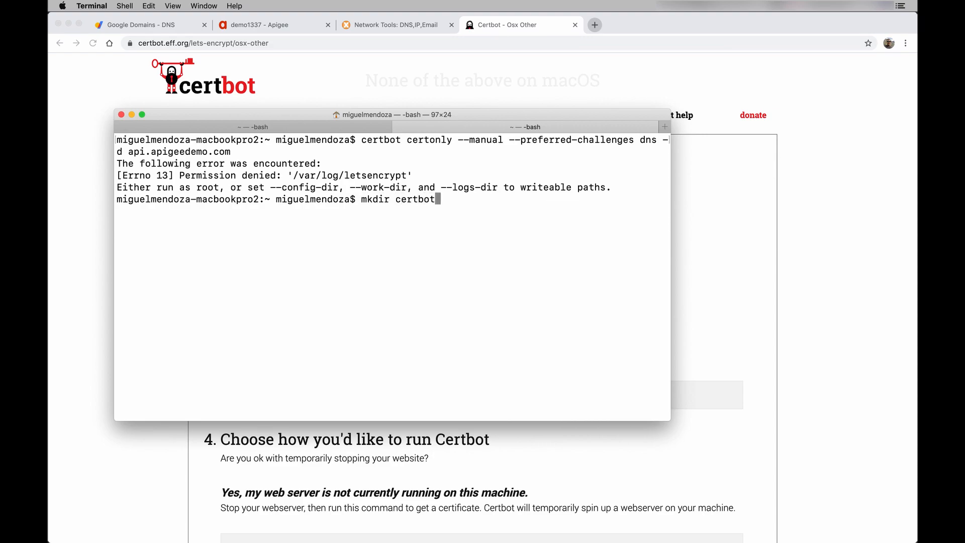
{"action": "key", "text": "Return"}
{"action": "type", "text": "mkd"}
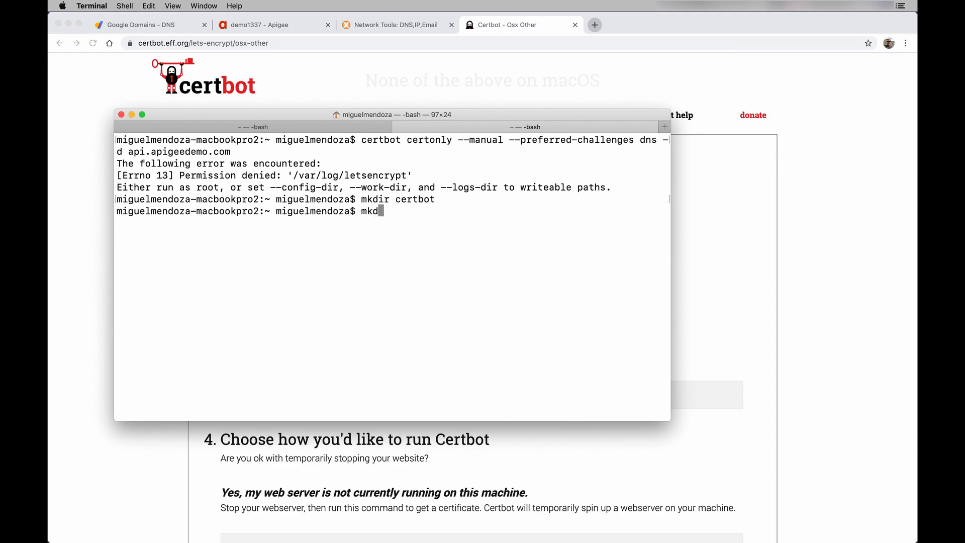
{"action": "type", "text": "ir -p certbot/config"}
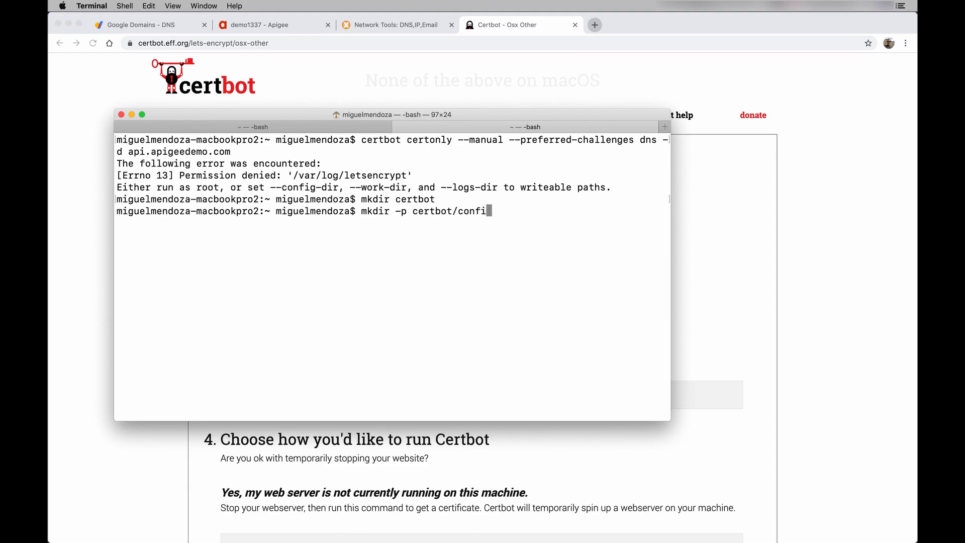
{"action": "key", "text": "Return"}
{"action": "type", "text": "mkdir -p c"}
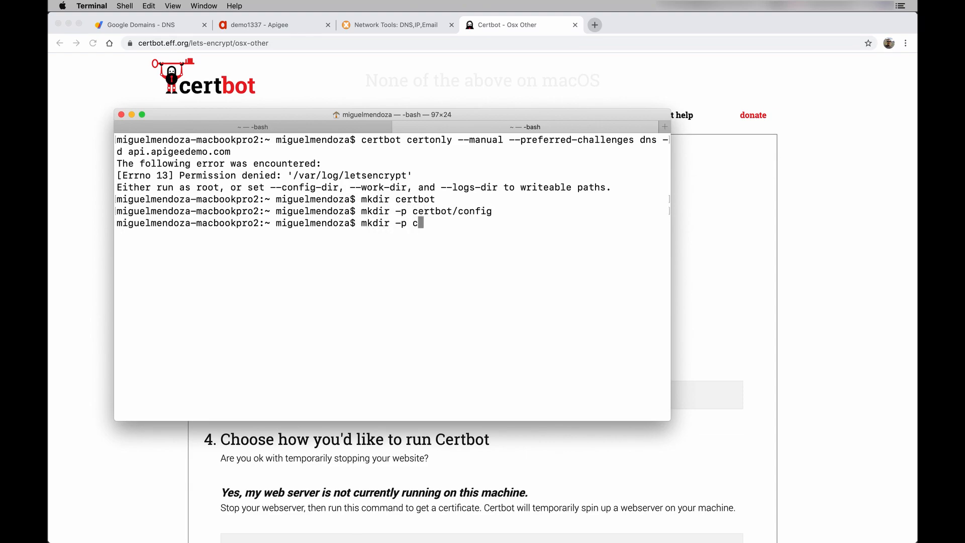
{"action": "type", "text": "ertbot/work"}
{"action": "key", "text": "Return"}
{"action": "type", "text": "mkdir -p cer"}
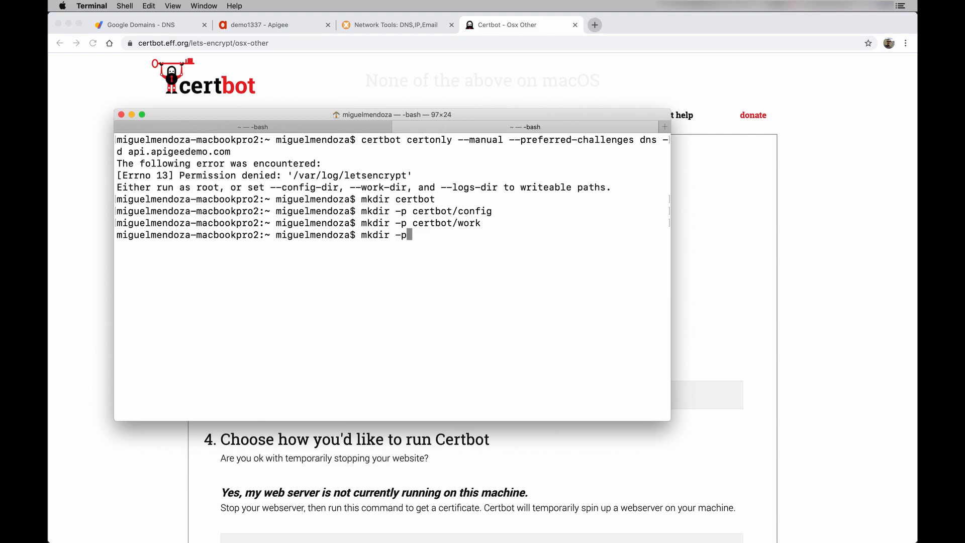
{"action": "type", "text": "tbot/logs"}
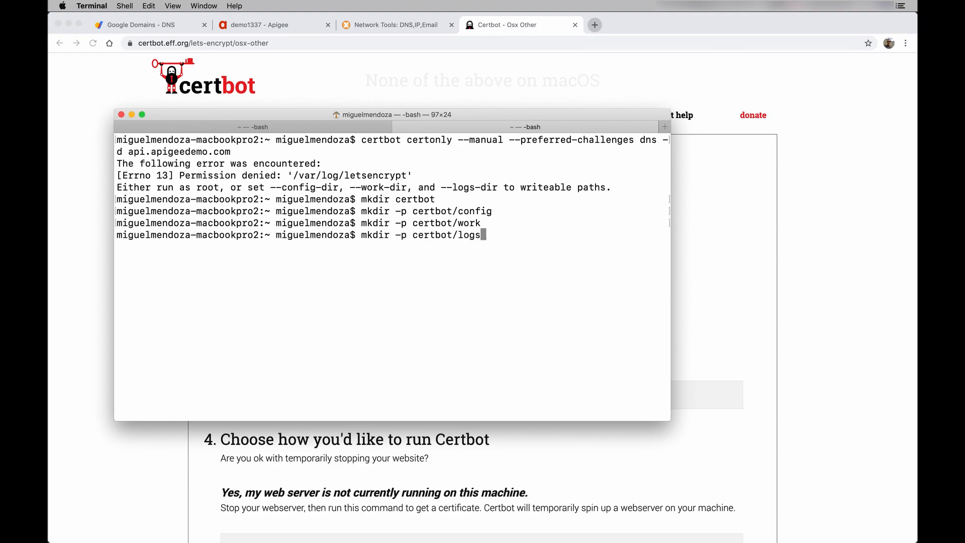
{"action": "key", "text": "Return"}
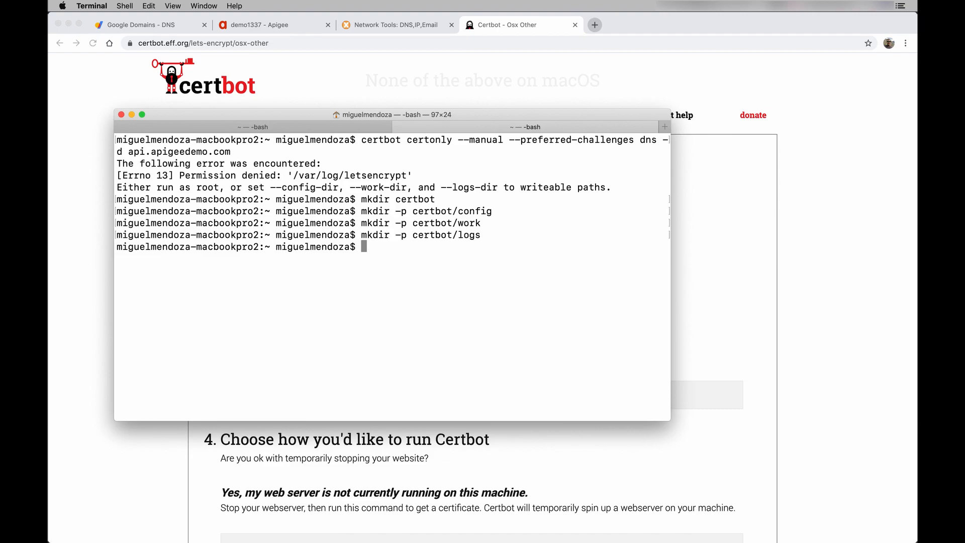
{"action": "key", "text": "Up"}
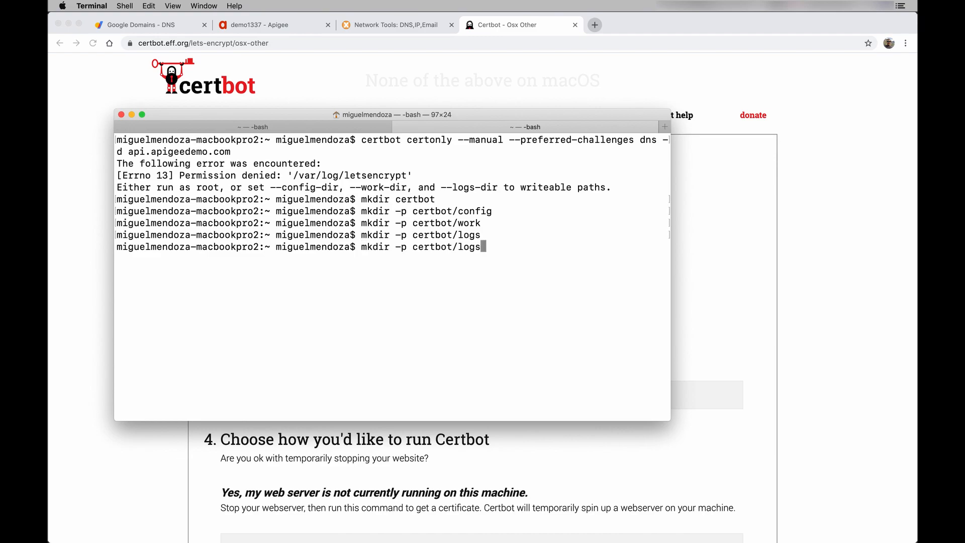
{"action": "key", "text": "Up"}
{"action": "key", "text": "Up"}
{"action": "key", "text": "Up"}
{"action": "key", "text": "Up"}
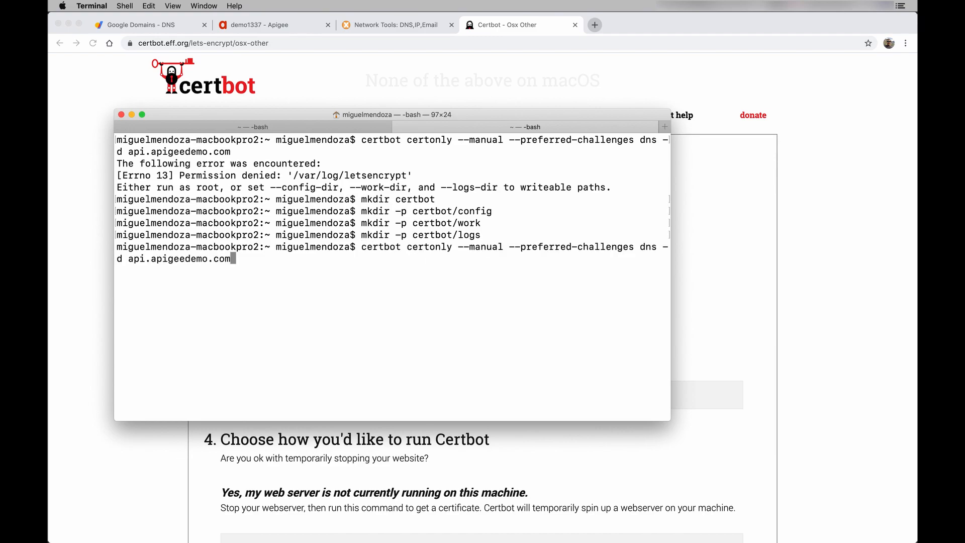
- Rerun certbot with --config-dir ./certbot/config, --work-dir ./certbot/work/ and --logs-dir ./certbot/logs/
{"action": "type", "text": "--config-dir ./certbot/config "}
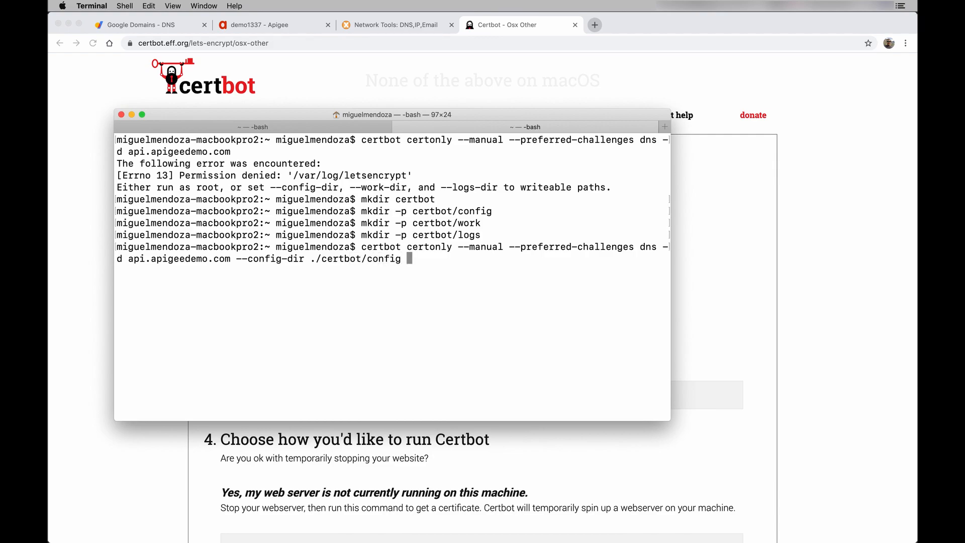
{"action": "type", "text": "--work-dir ./certbot/"}
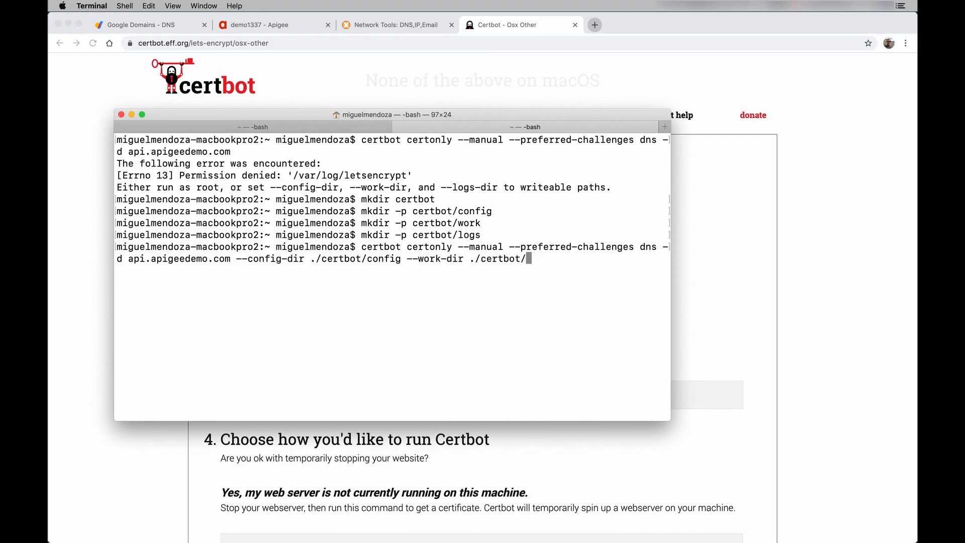
{"action": "type", "text": "work/ --logs-dir ./certbot/logs/"}
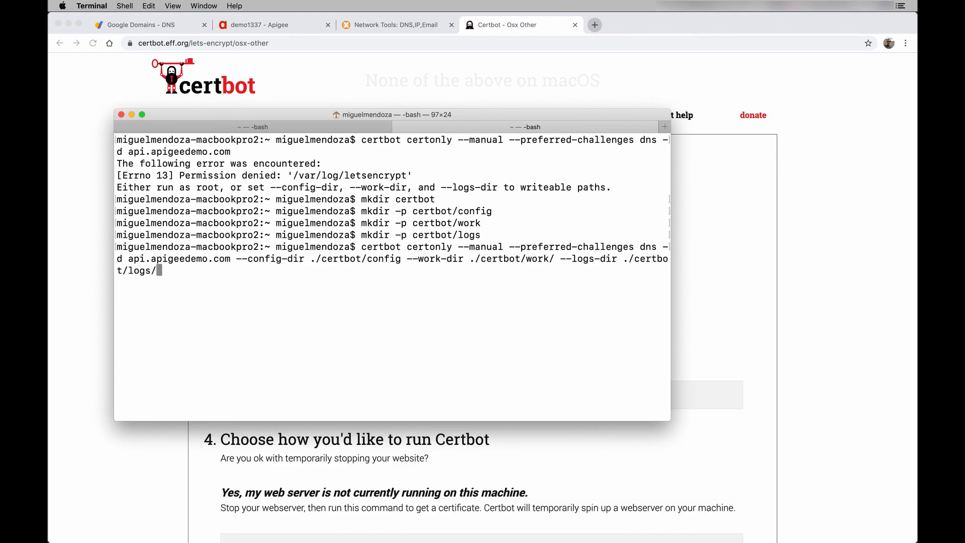
{"action": "key", "text": "Return"}
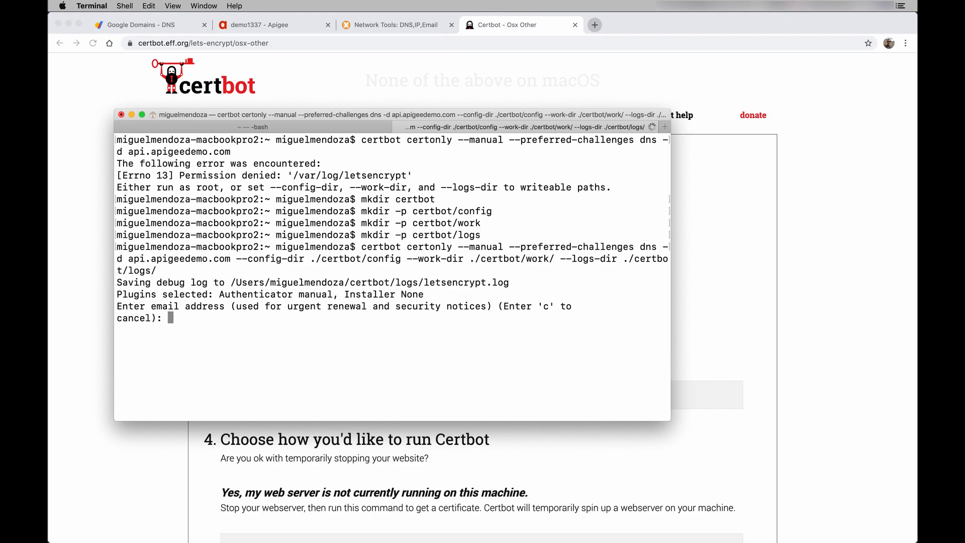
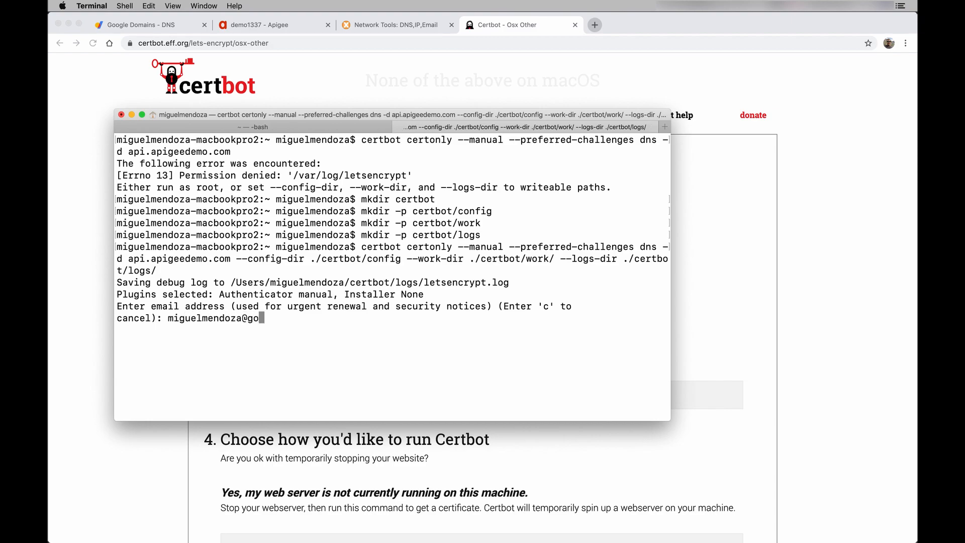
- Enter the contact e-mail address, agree to the terms with A, and answer Y to e-mail sharing and IP logging
{"action": "key", "text": "Return"}
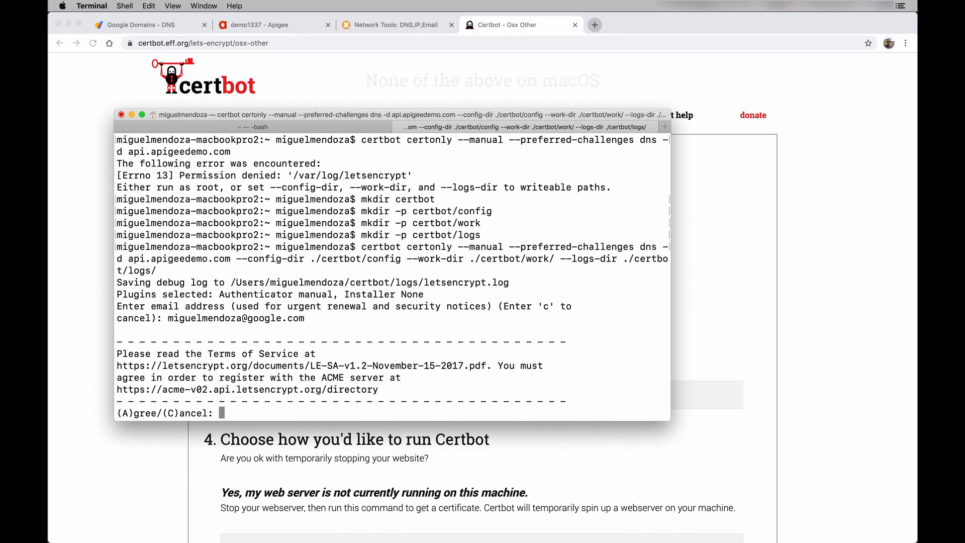
{"action": "type", "text": "A"}
{"action": "key", "text": "Return"}
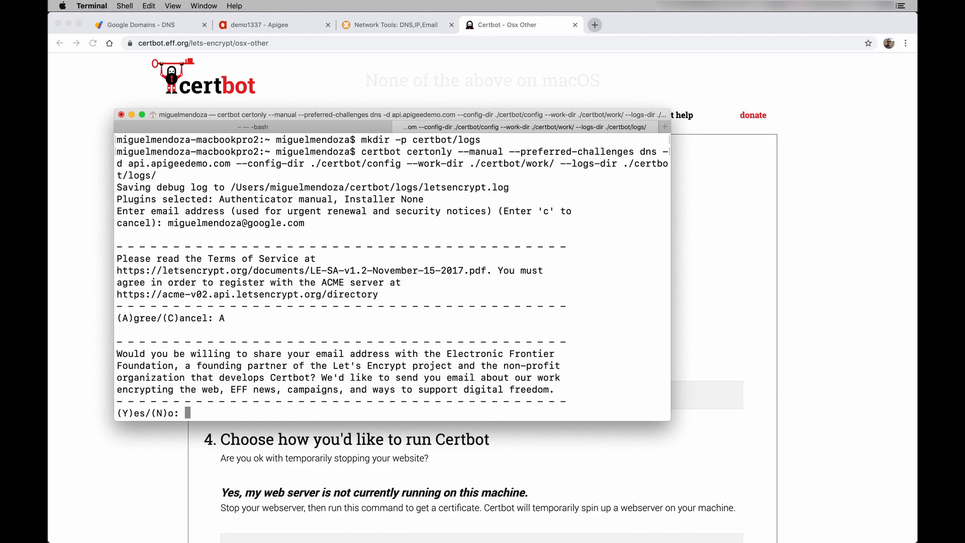
{"action": "type", "text": "Y"}
{"action": "key", "text": "Return"}
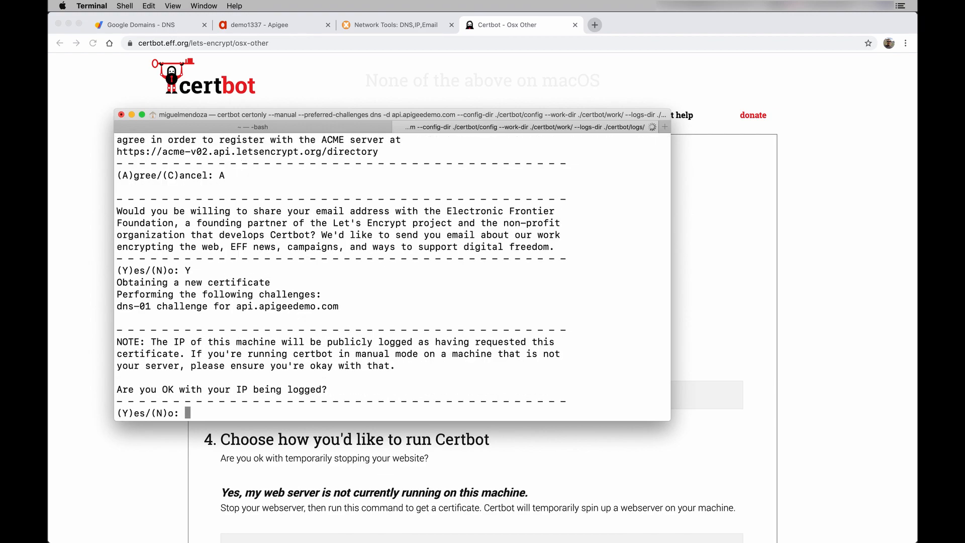
{"action": "type", "text": "Y"}
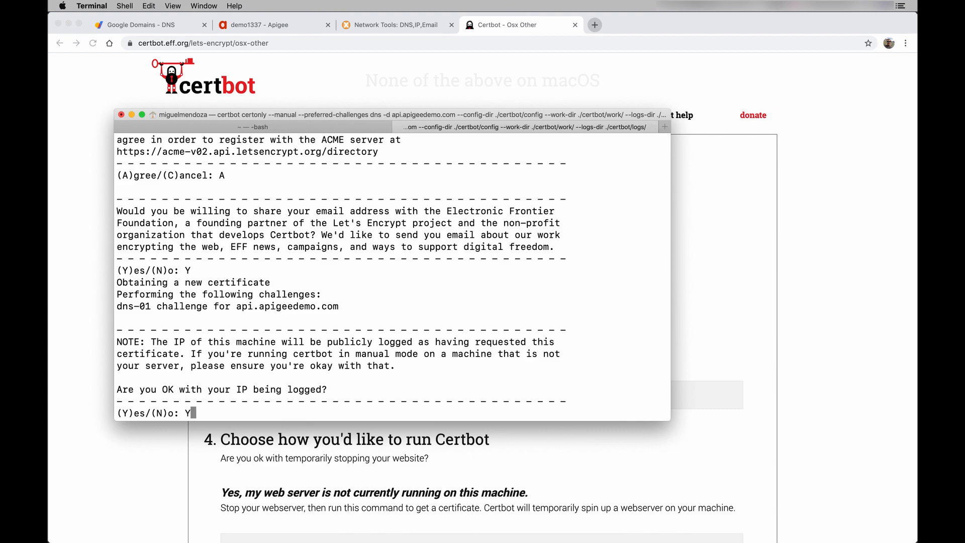
{"action": "key", "text": "Return"}
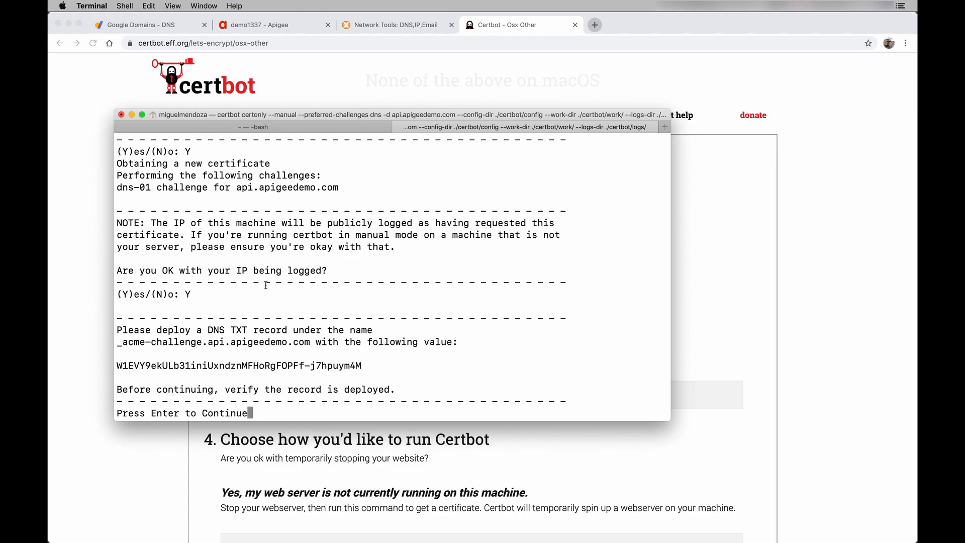
- Review the DNS challenge output and copy the _acme-challenge.api.apigeedemo.com record name
{"action": "scroll", "coordinate": [400, 276], "scroll_direction": "up", "scroll_amount": 8}
{"action": "scroll", "coordinate": [399, 276], "scroll_direction": "up", "scroll_amount": 5}
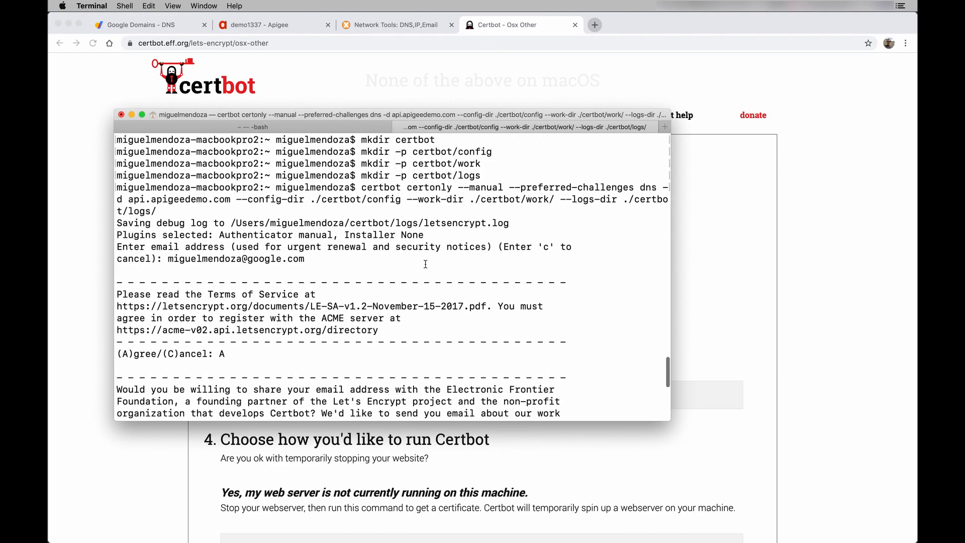
{"action": "left_click_drag", "start_coordinate": [511, 189], "coordinate": [655, 188]}
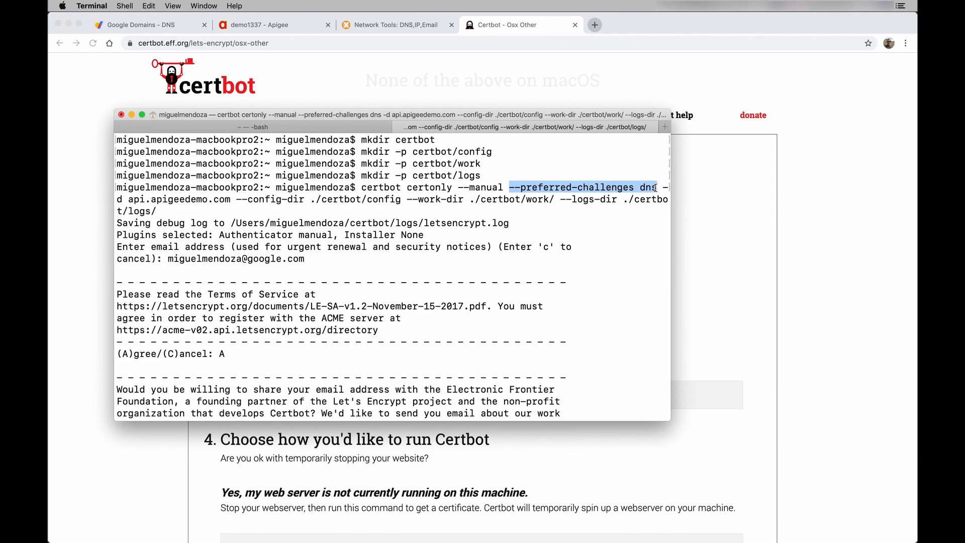
{"action": "scroll", "coordinate": [609, 267], "scroll_direction": "down", "scroll_amount": 10}
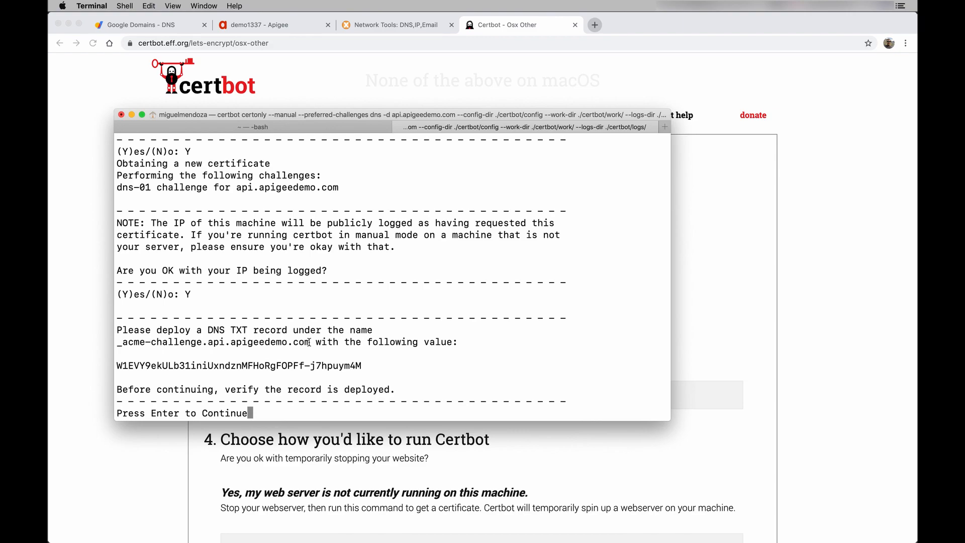
{"action": "left_click_drag", "start_coordinate": [308, 342], "coordinate": [115, 342]}
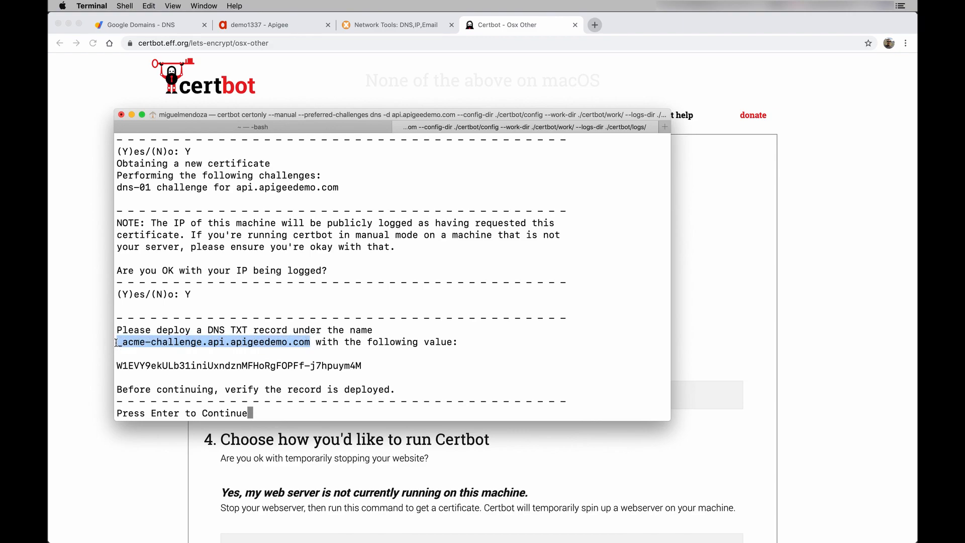
{"action": "left_click", "coordinate": [315, 365]}
{"action": "left_click_drag", "start_coordinate": [362, 365], "coordinate": [115, 365]}
{"action": "left_click", "coordinate": [161, 352]}
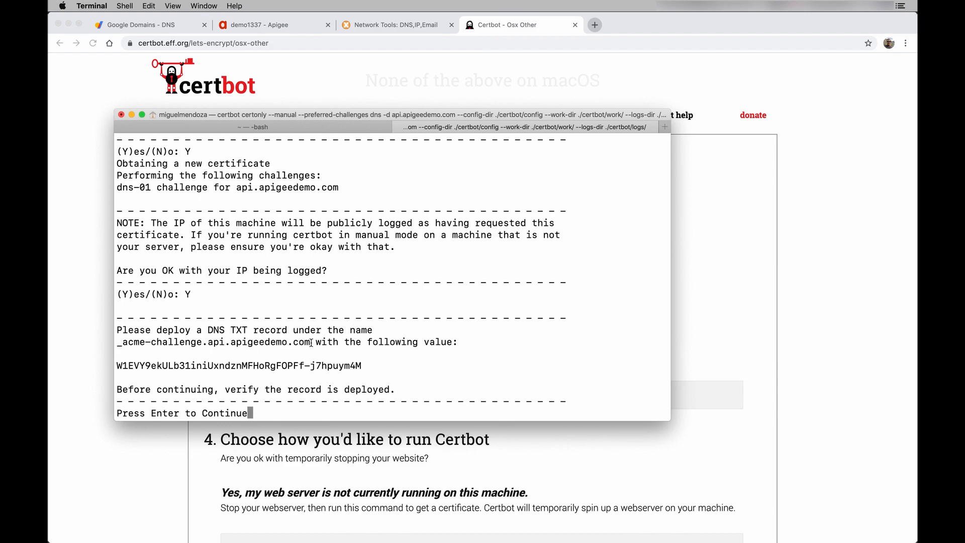
{"action": "left_click_drag", "start_coordinate": [313, 342], "coordinate": [119, 336]}
{"action": "key", "text": "super+c"}
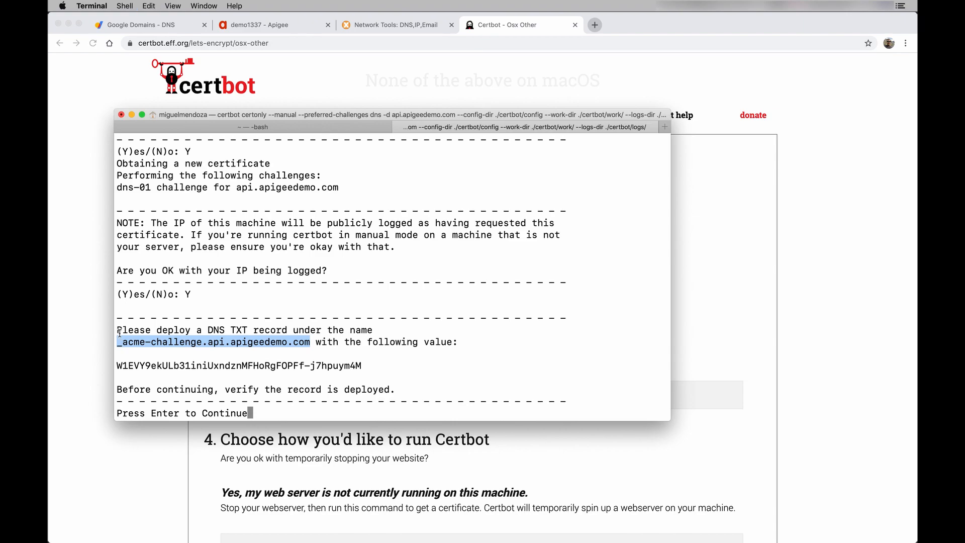
- Start a new TXT record named _acme-challenge.api in the domain's DNS settings
{"action": "left_click", "coordinate": [156, 24]}
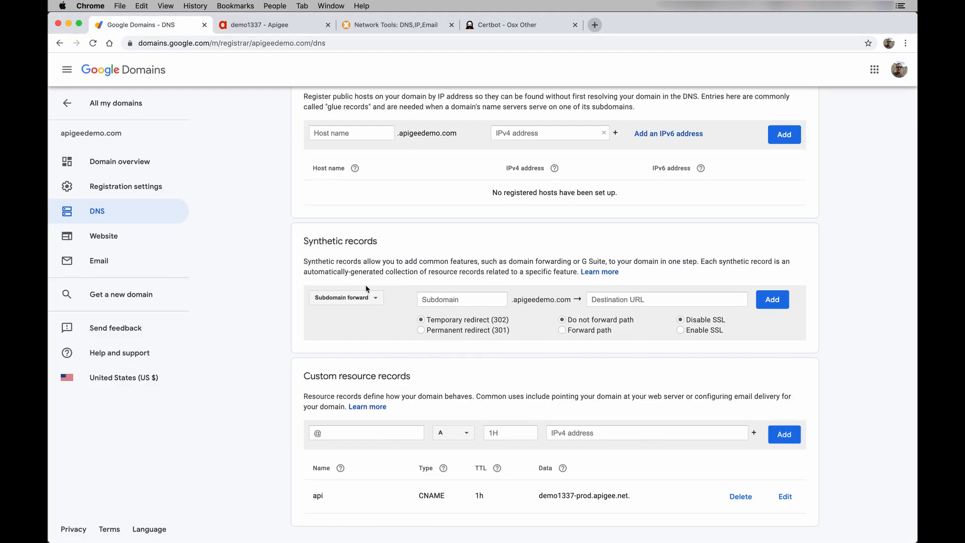
{"action": "left_click", "coordinate": [380, 432]}
{"action": "key", "text": "super+v"}
{"action": "left_click_drag", "start_coordinate": [363, 433], "coordinate": [491, 451]}
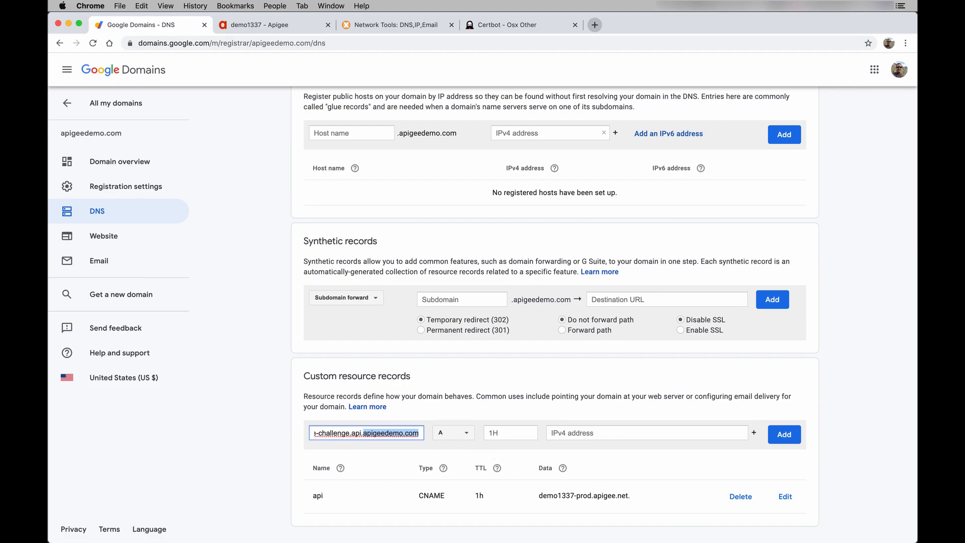
{"action": "key", "text": "BackSpace"}
{"action": "key", "text": "BackSpace"}
{"action": "left_click", "coordinate": [466, 438]}
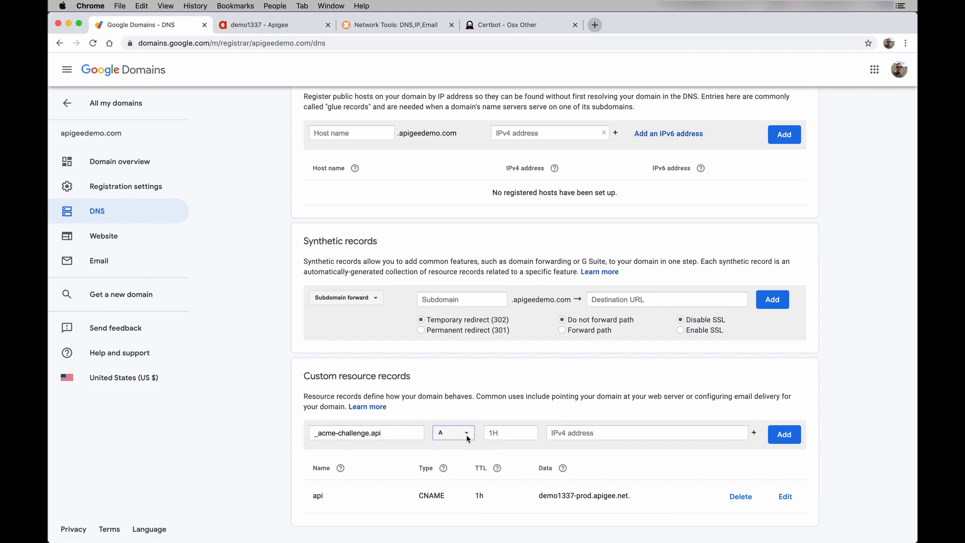
{"action": "scroll", "coordinate": [453, 462], "scroll_direction": "down", "scroll_amount": 2}
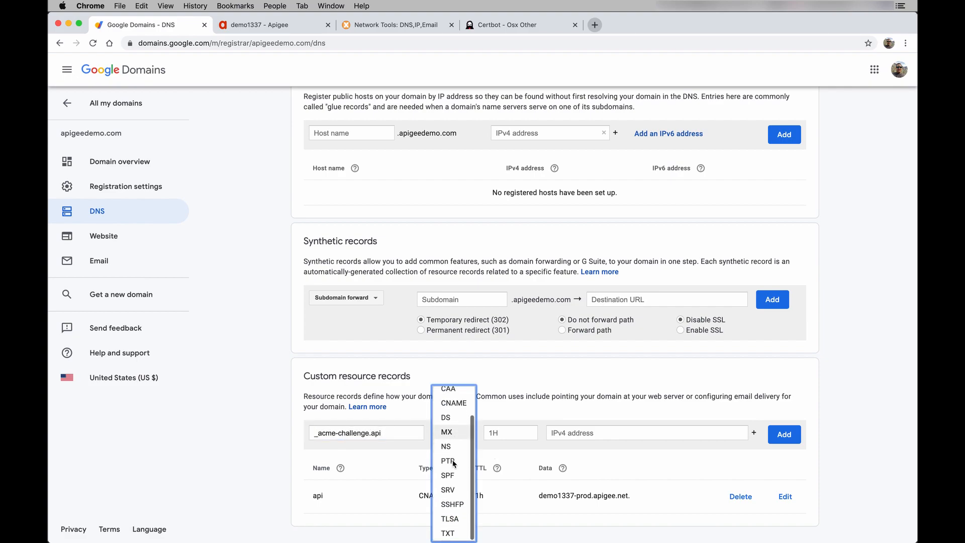
{"action": "left_click", "coordinate": [451, 537]}
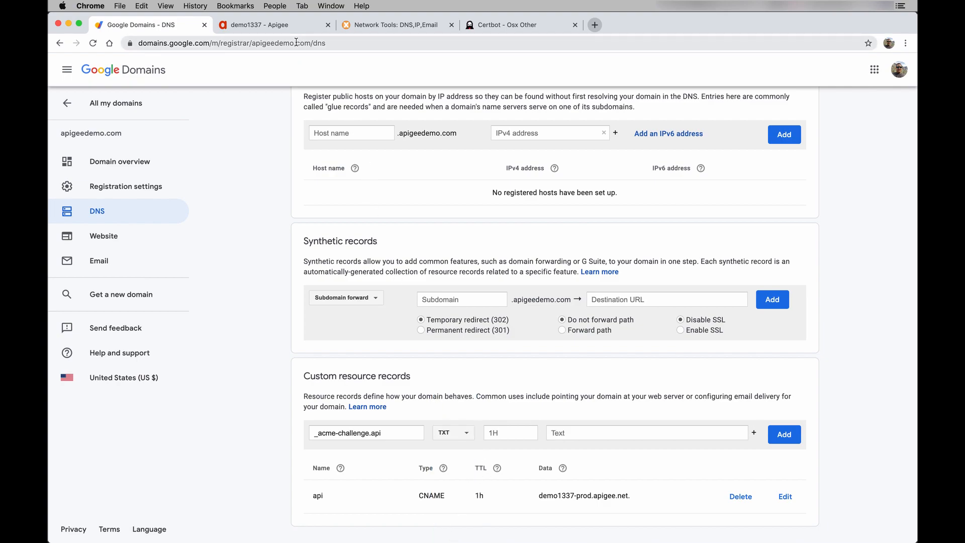
- Copy certbot's challenge value from Terminal into the TXT record and save it
{"action": "key", "text": "ctrl+Up"}
{"action": "left_click", "coordinate": [334, 474]}
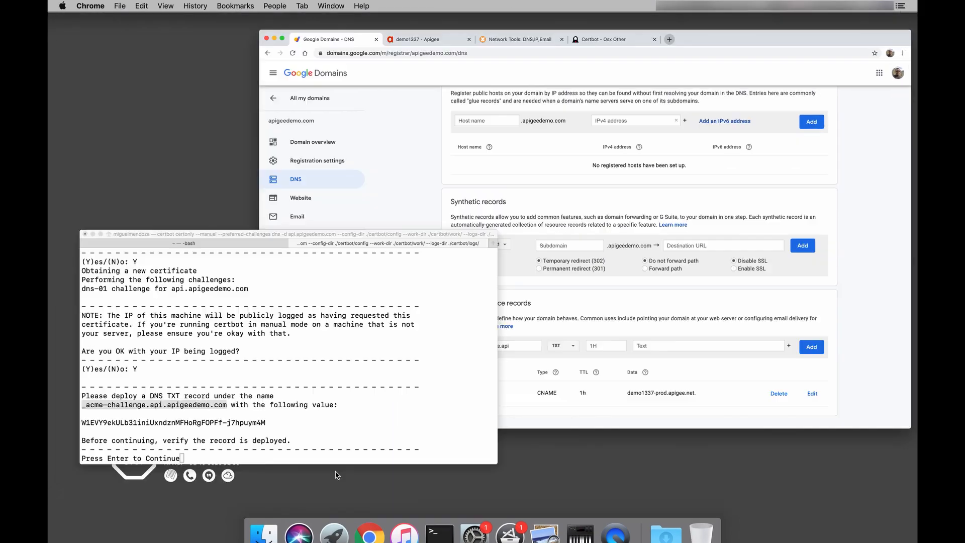
{"action": "left_click", "coordinate": [361, 365]}
{"action": "left_click_drag", "start_coordinate": [360, 365], "coordinate": [118, 363]}
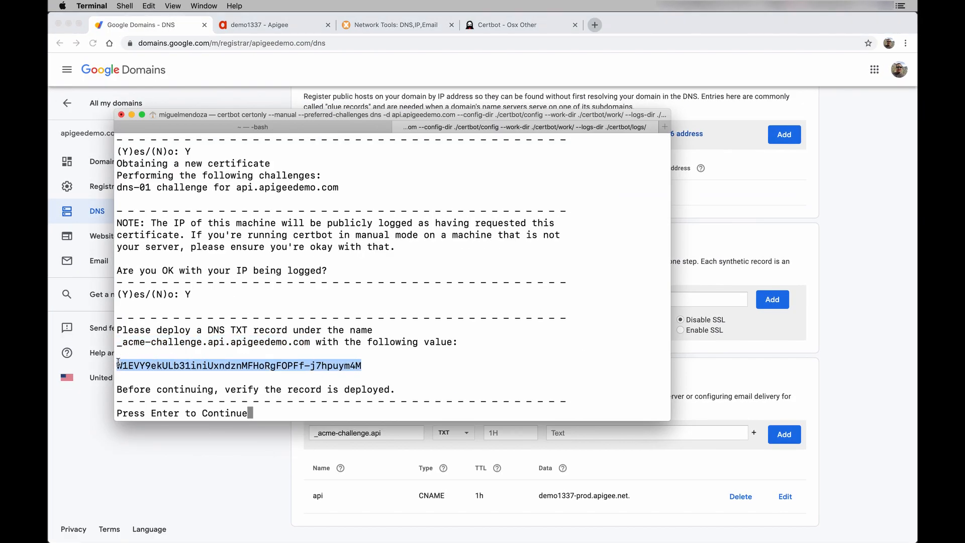
{"action": "left_click", "coordinate": [561, 432]}
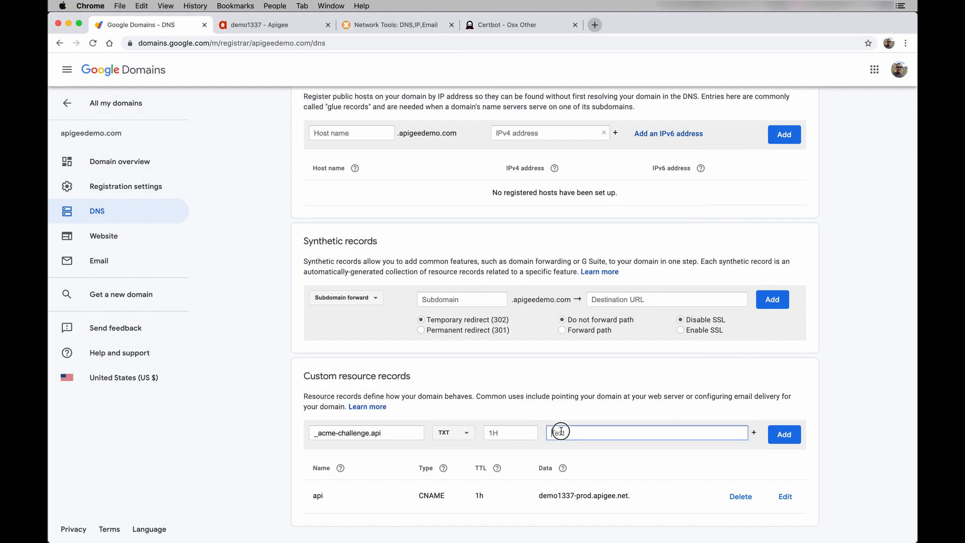
{"action": "key", "text": "super+v"}
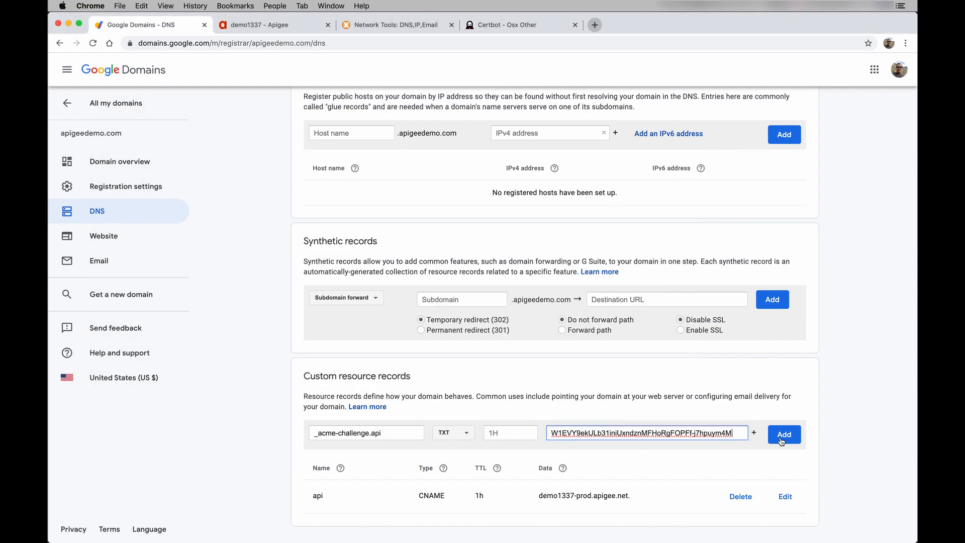
{"action": "left_click", "coordinate": [785, 437]}
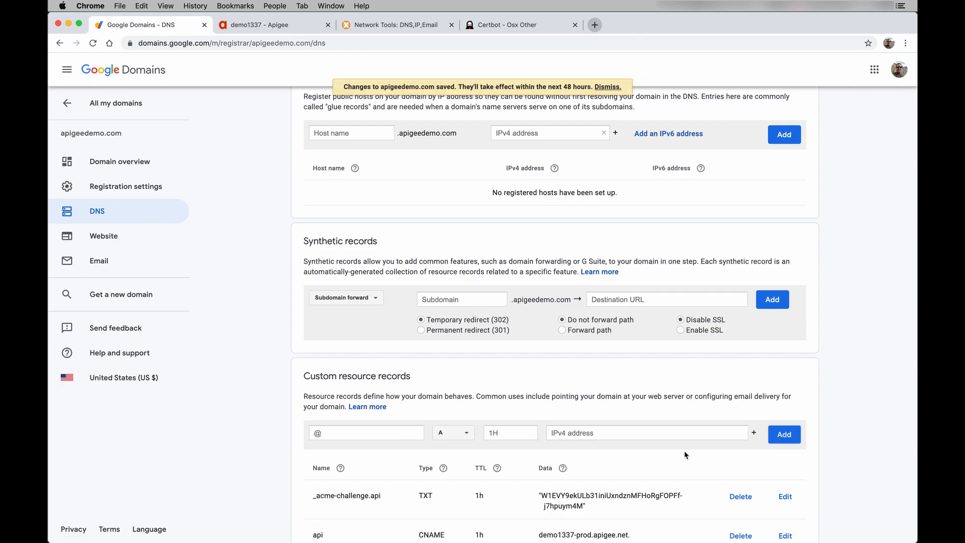
{"action": "scroll", "coordinate": [684, 451], "scroll_direction": "down", "scroll_amount": 1}
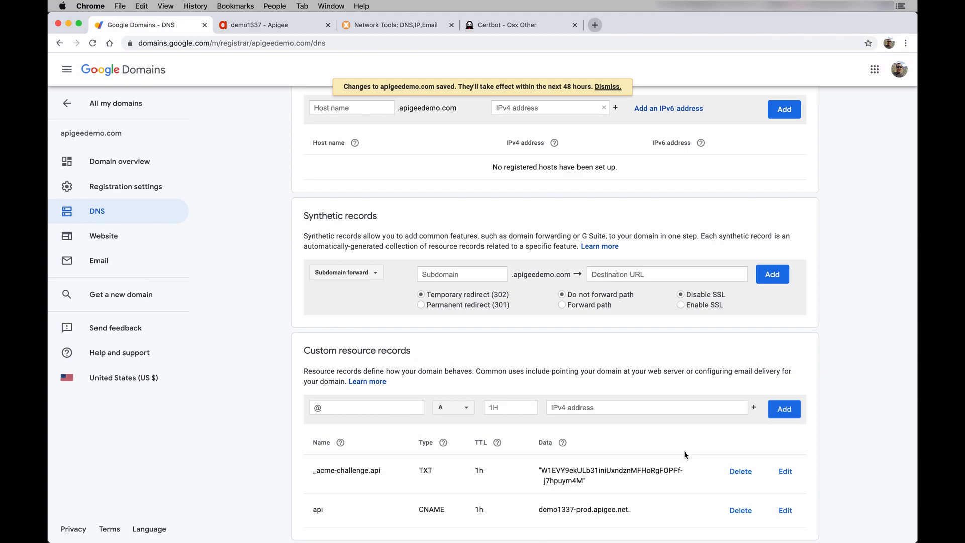
{"action": "scroll", "coordinate": [686, 454], "scroll_direction": "down", "scroll_amount": 1}
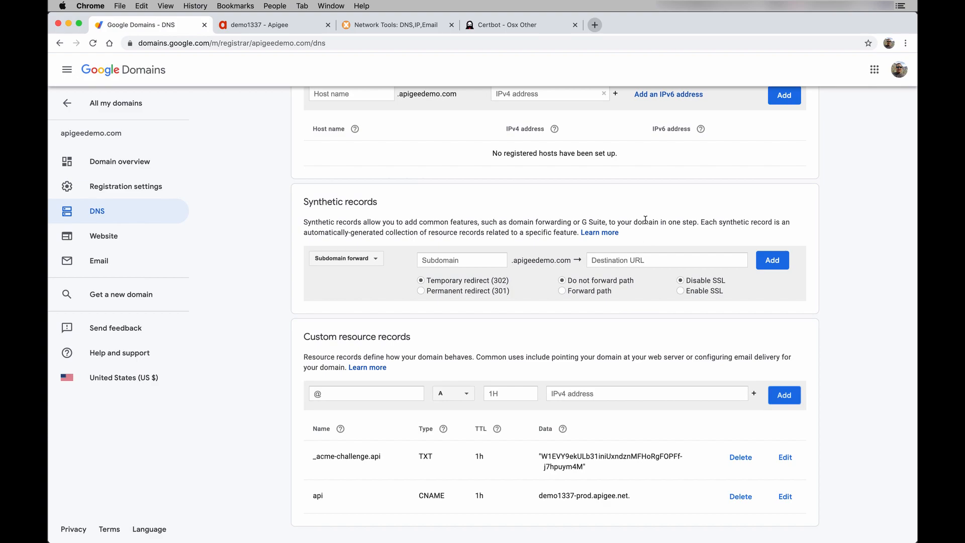
- Search 'DNS TXT' in a new tab and open MxToolbox's TXT record lookup
{"action": "left_click", "coordinate": [594, 24]}
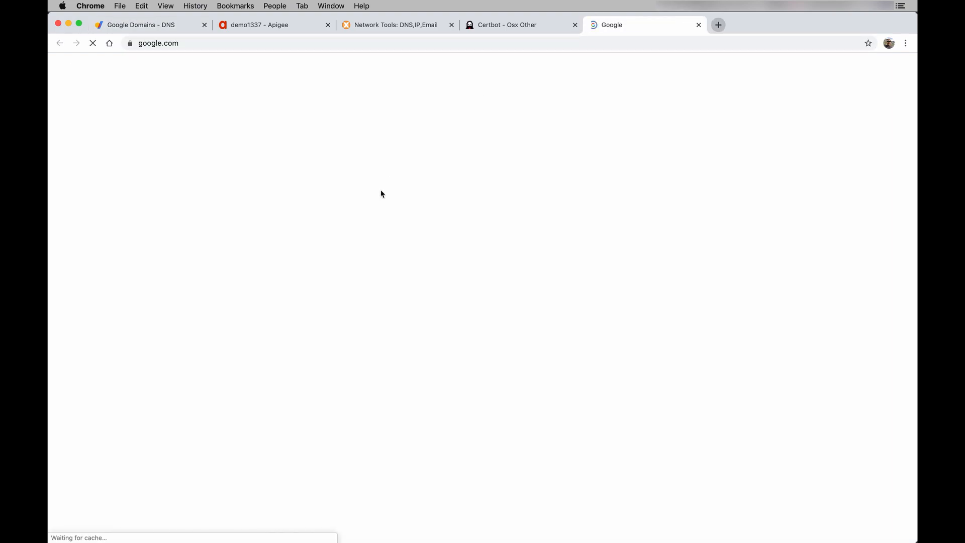
{"action": "type", "text": "DNS TXT"}
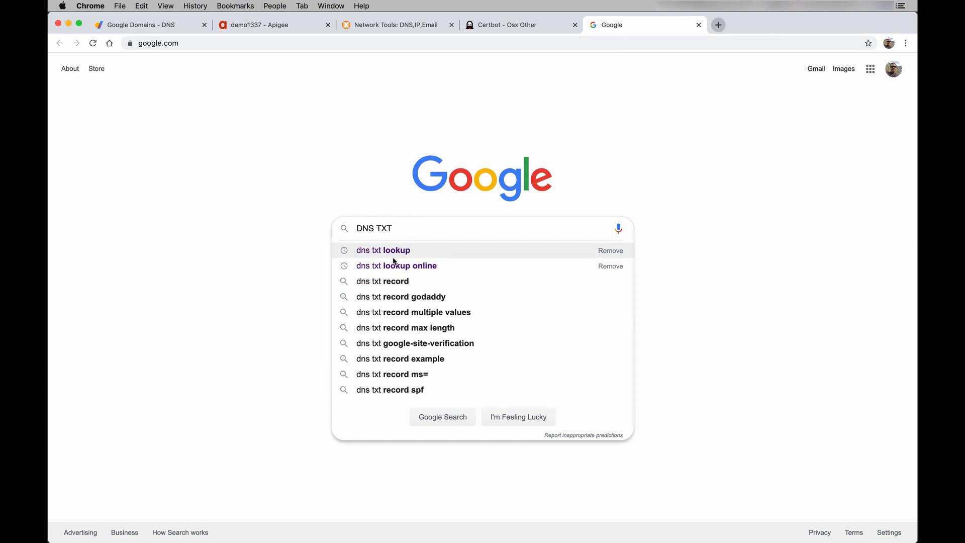
{"action": "left_click", "coordinate": [393, 265]}
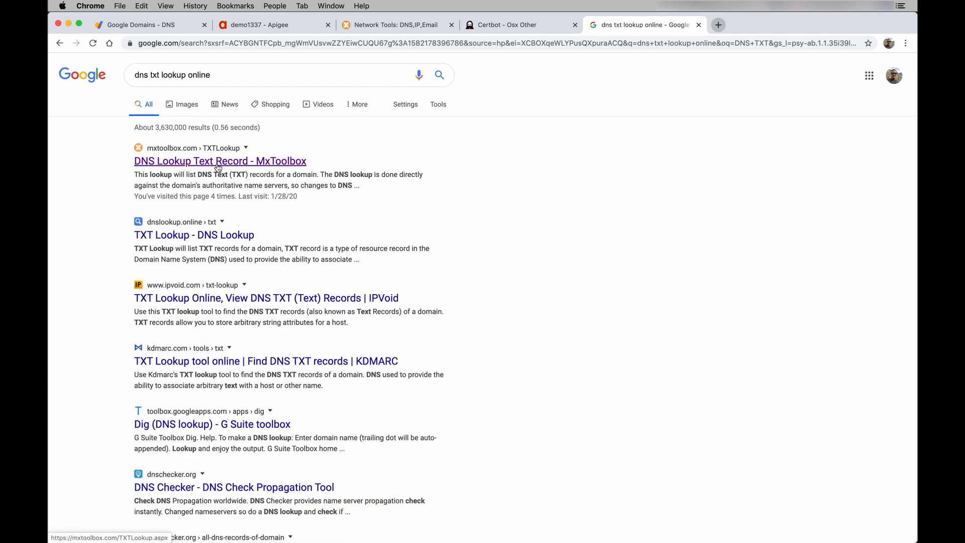
{"action": "left_click", "coordinate": [217, 167]}
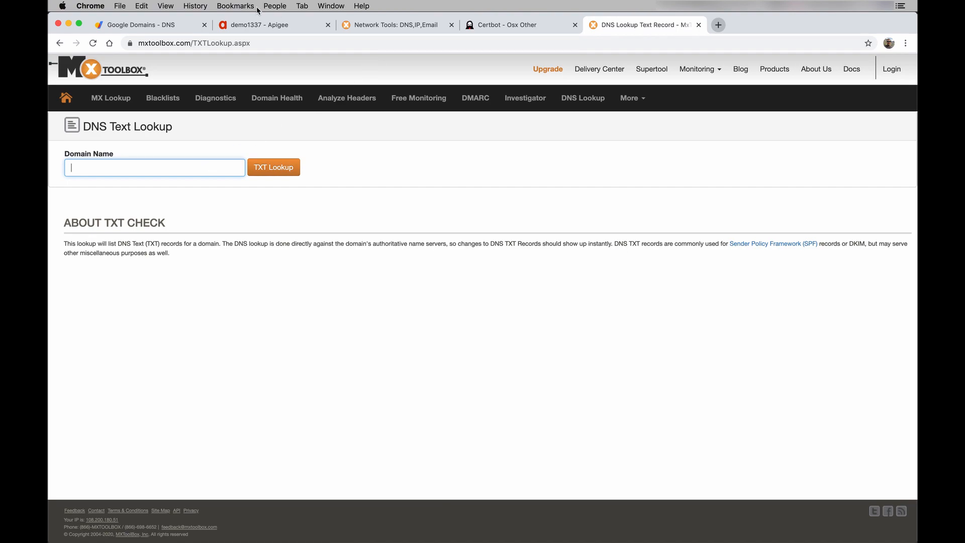
- Look up TXT records for _acme-challenge.api.apigeedemo.com in MxToolbox to confirm the challenge value is published
{"action": "left_click", "coordinate": [165, 26]}
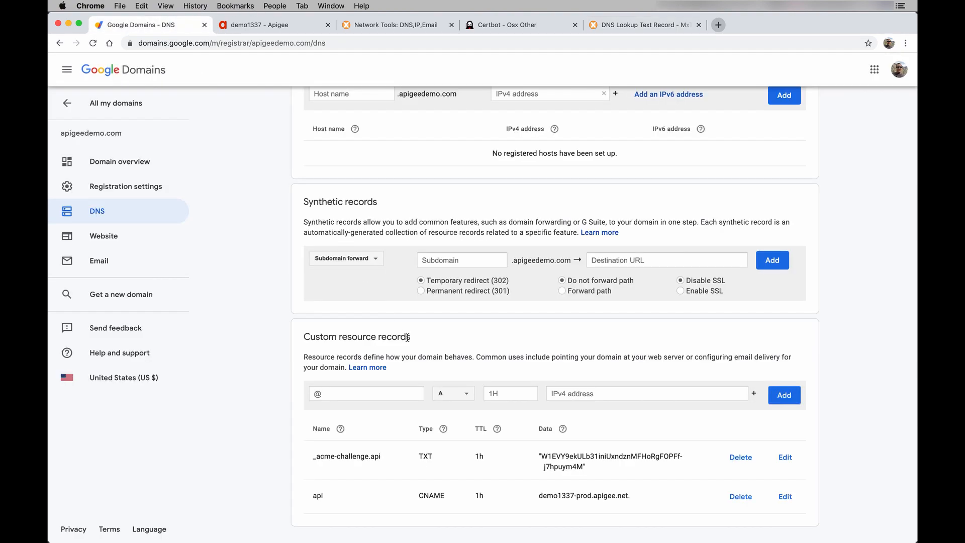
{"action": "triple_click", "coordinate": [363, 455]}
{"action": "key", "text": "super+c"}
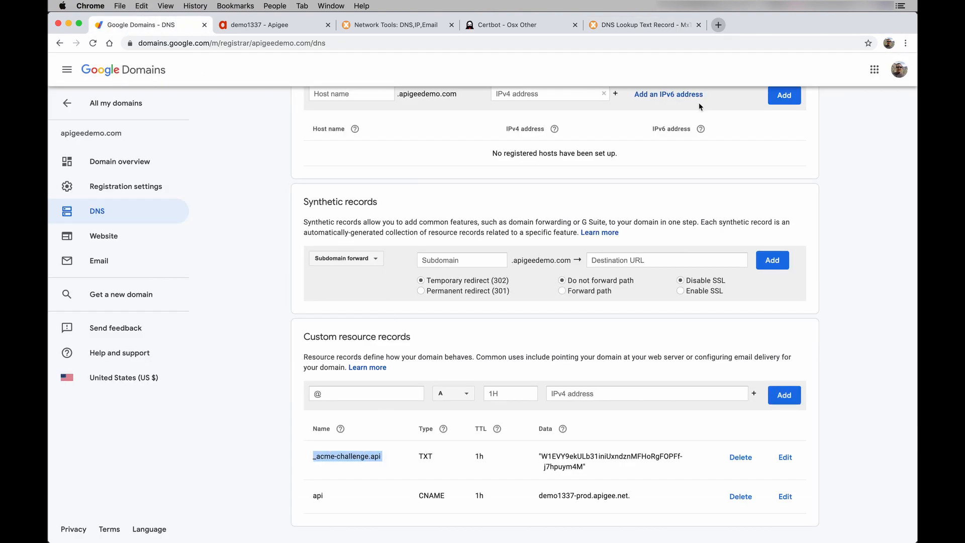
{"action": "left_click", "coordinate": [670, 29]}
{"action": "key", "text": "super+v"}
{"action": "type", "text": ".apigeedemo.com"}
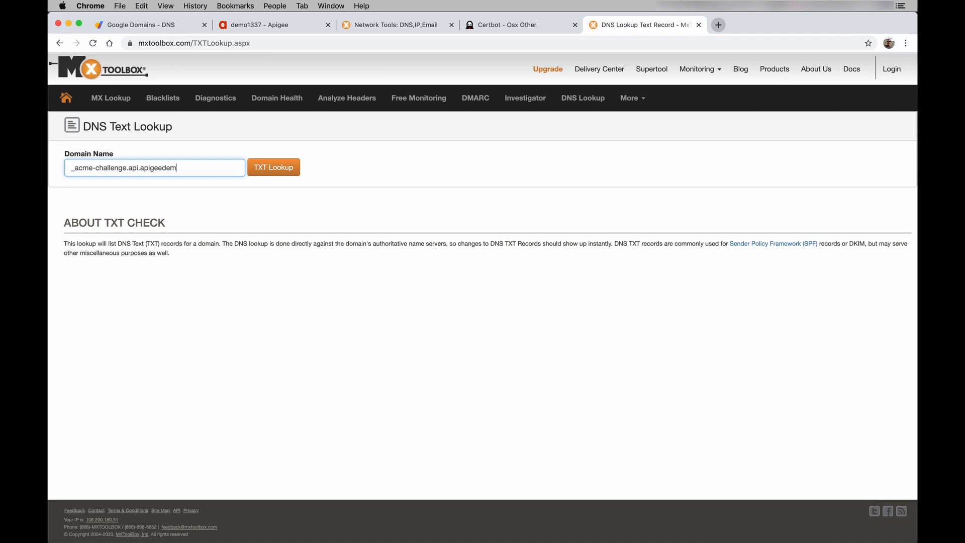
{"action": "left_click", "coordinate": [262, 171]}
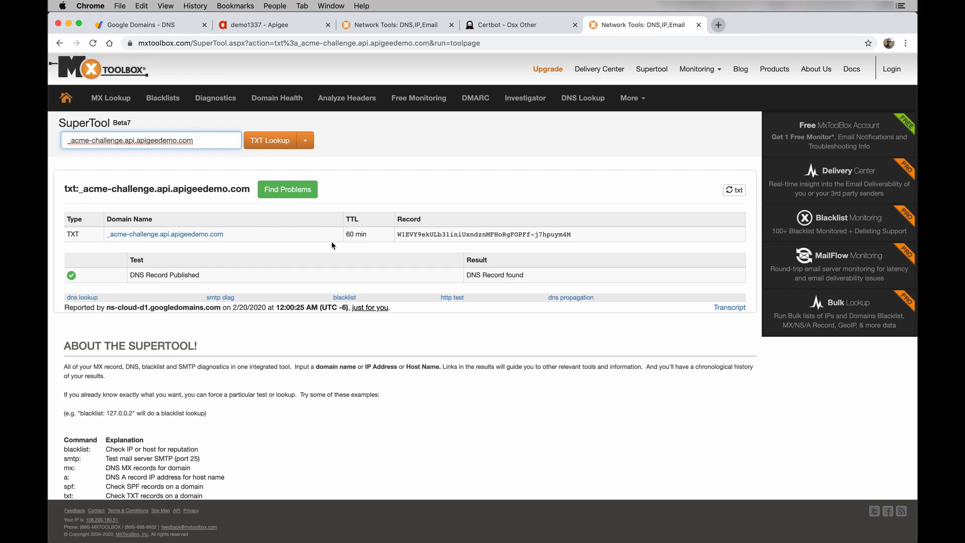
{"action": "key", "text": "ctrl+Up"}
- Continue certbot's challenge so it verifies the TXT record and saves fullchain.pem and privkey.pem
{"action": "left_click", "coordinate": [350, 448]}
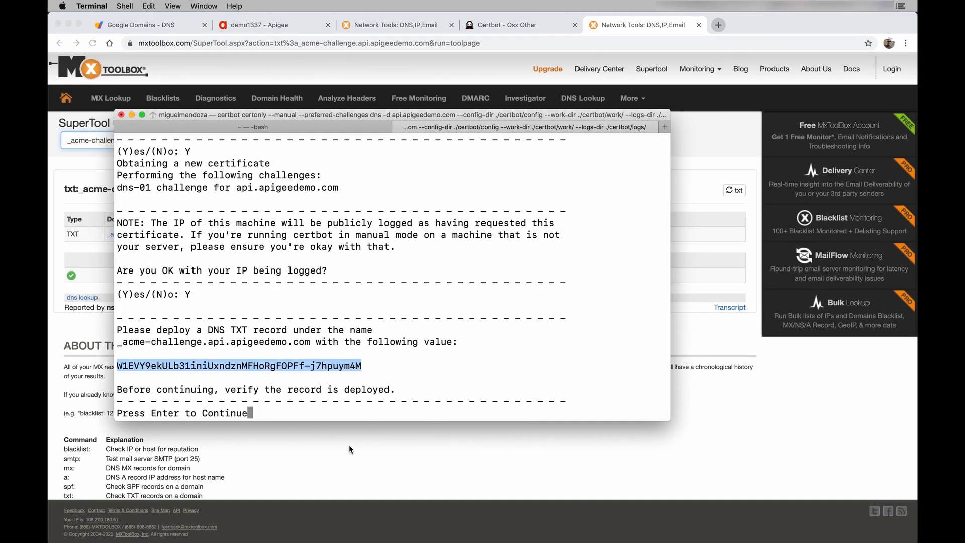
{"action": "left_click", "coordinate": [382, 400]}
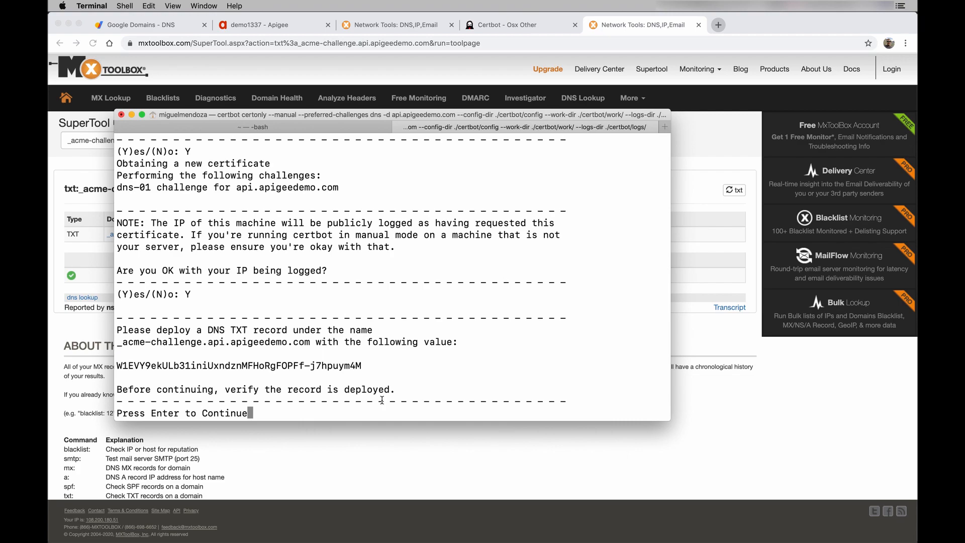
{"action": "key", "text": "Return"}
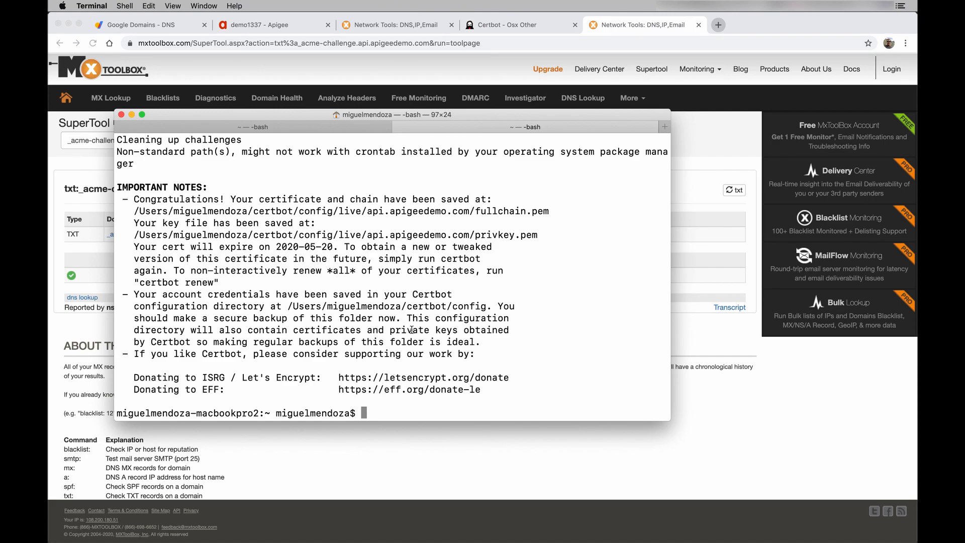
{"action": "scroll", "coordinate": [438, 311], "scroll_direction": "up", "scroll_amount": 2}
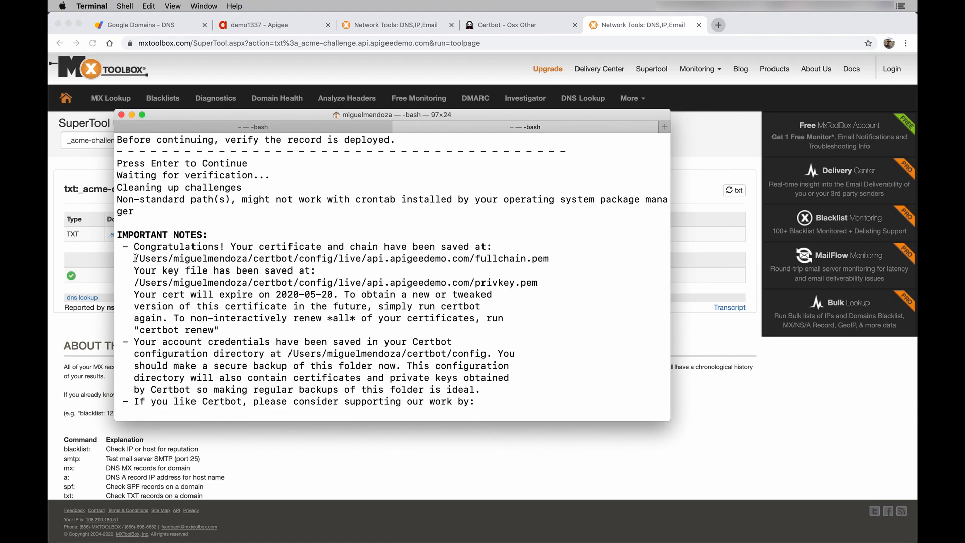
{"action": "left_click_drag", "start_coordinate": [135, 258], "coordinate": [136, 283]}
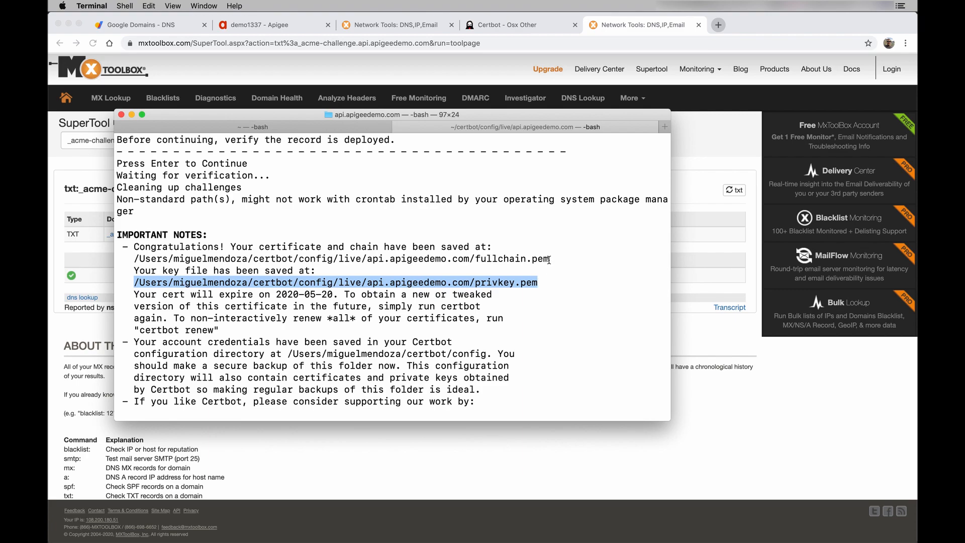
- Copy the fullchain.pem path and print the certificate chain with cat
{"action": "left_click", "coordinate": [536, 259]}
{"action": "left_click_drag", "start_coordinate": [537, 259], "coordinate": [137, 262]}
{"action": "key", "text": "super+c"}
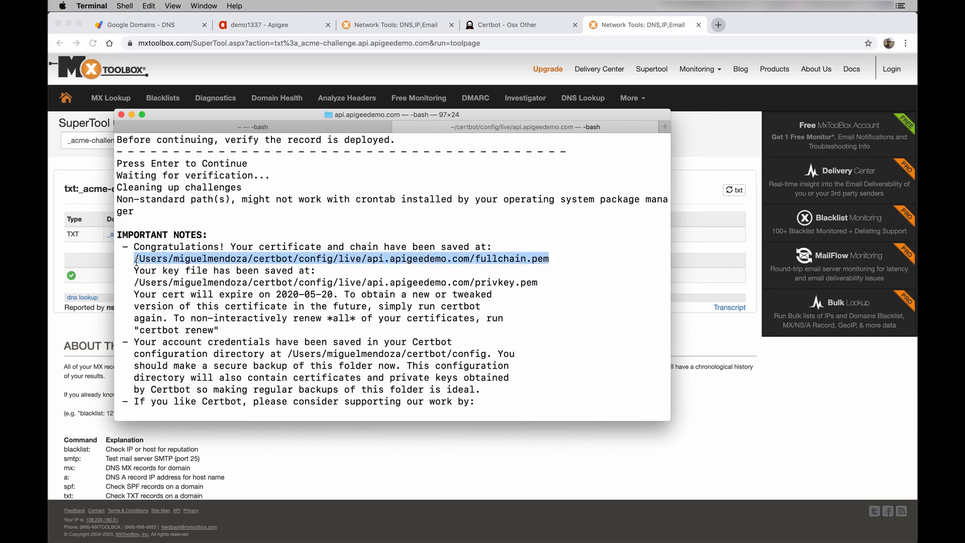
{"action": "key", "text": "super+k"}
{"action": "type", "text": "cat"}
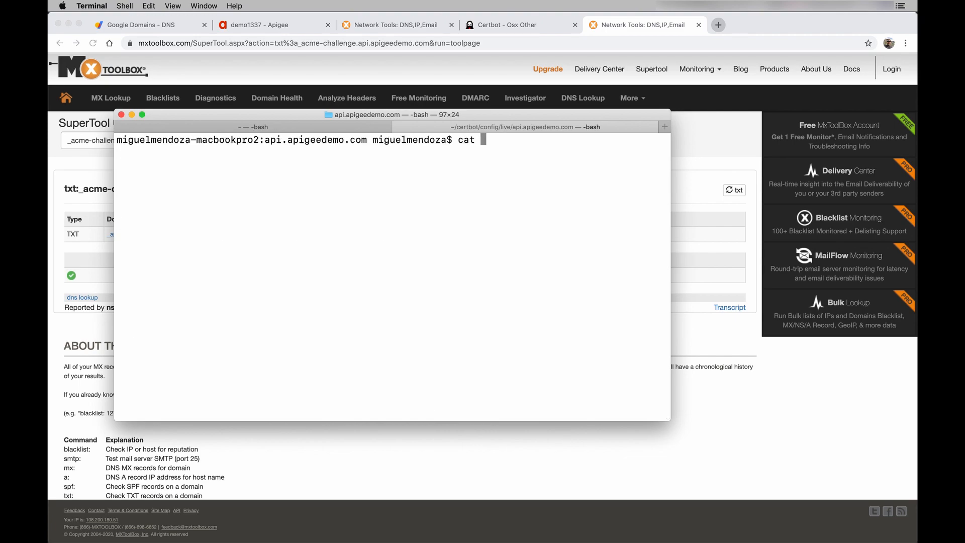
{"action": "key", "text": "super+v"}
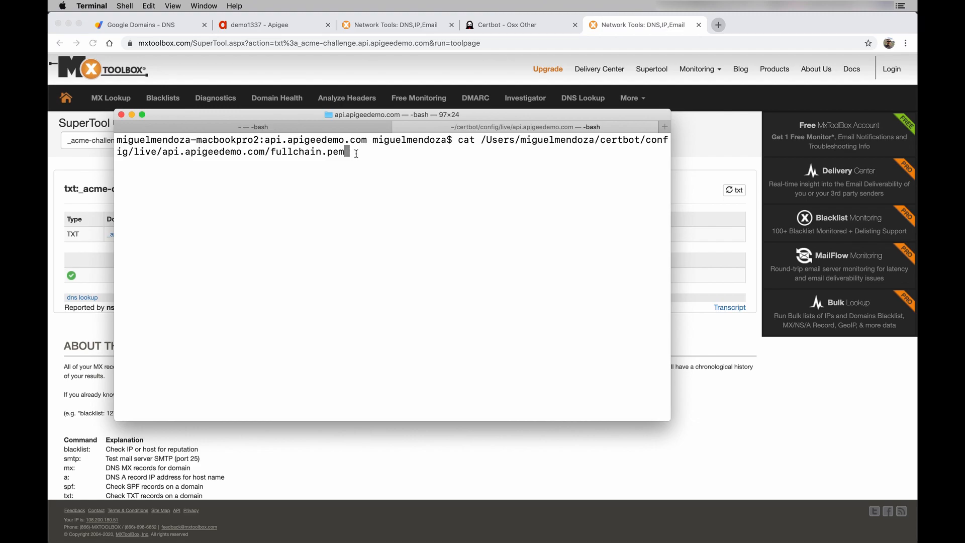
{"action": "key", "text": "Return"}
- Review the PEM output and enter openssl x509 -in with the fullchain.pem path, unrun
{"action": "scroll", "coordinate": [398, 171], "scroll_direction": "up", "scroll_amount": 6}
{"action": "scroll", "coordinate": [398, 227], "scroll_direction": "up", "scroll_amount": 6}
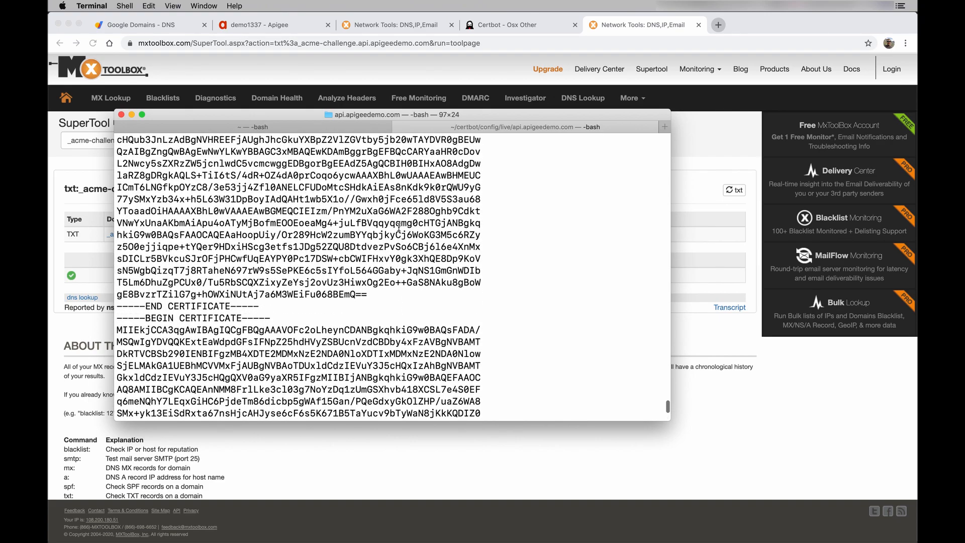
{"action": "scroll", "coordinate": [398, 227], "scroll_direction": "up", "scroll_amount": 2}
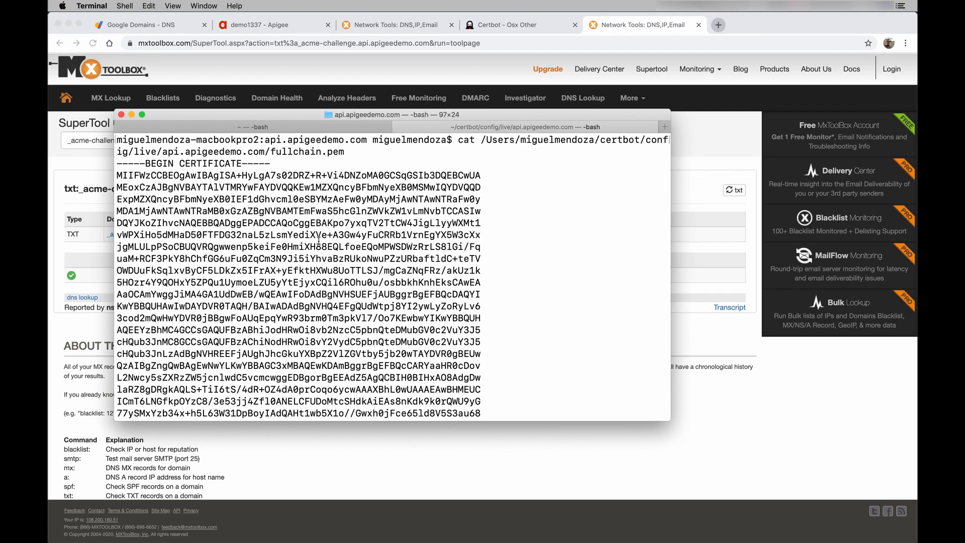
{"action": "scroll", "coordinate": [340, 270], "scroll_direction": "down", "scroll_amount": 5}
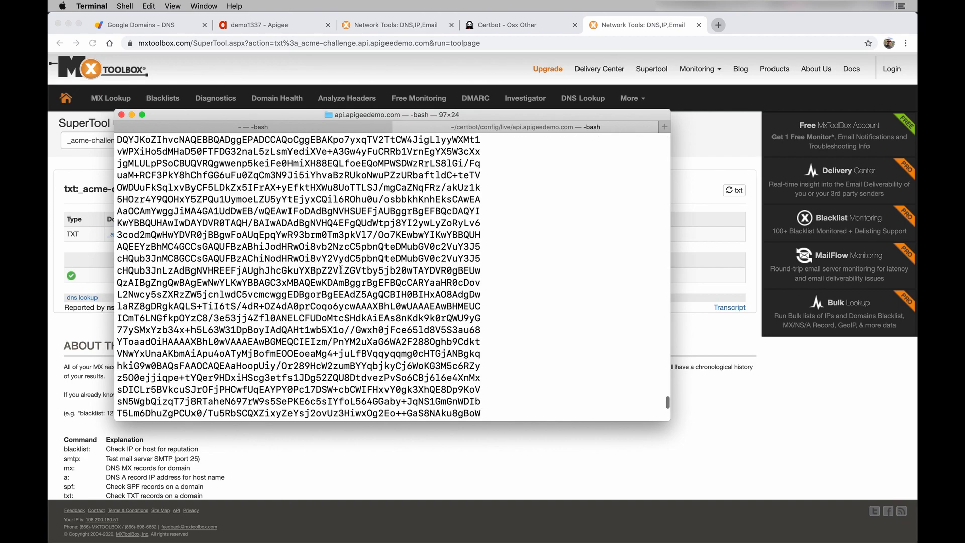
{"action": "scroll", "coordinate": [341, 270], "scroll_direction": "down", "scroll_amount": 3}
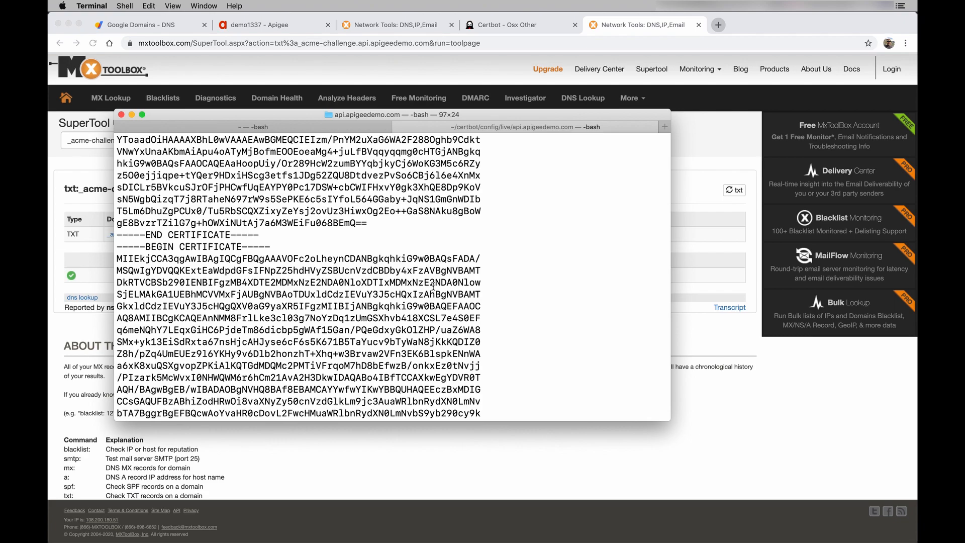
{"action": "scroll", "coordinate": [433, 287], "scroll_direction": "up", "scroll_amount": 5}
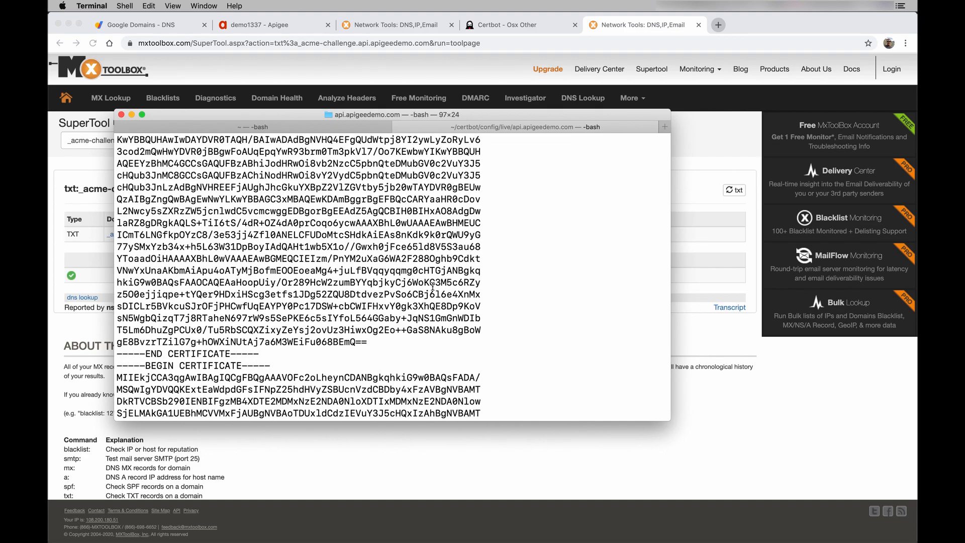
{"action": "scroll", "coordinate": [432, 286], "scroll_direction": "down", "scroll_amount": 6}
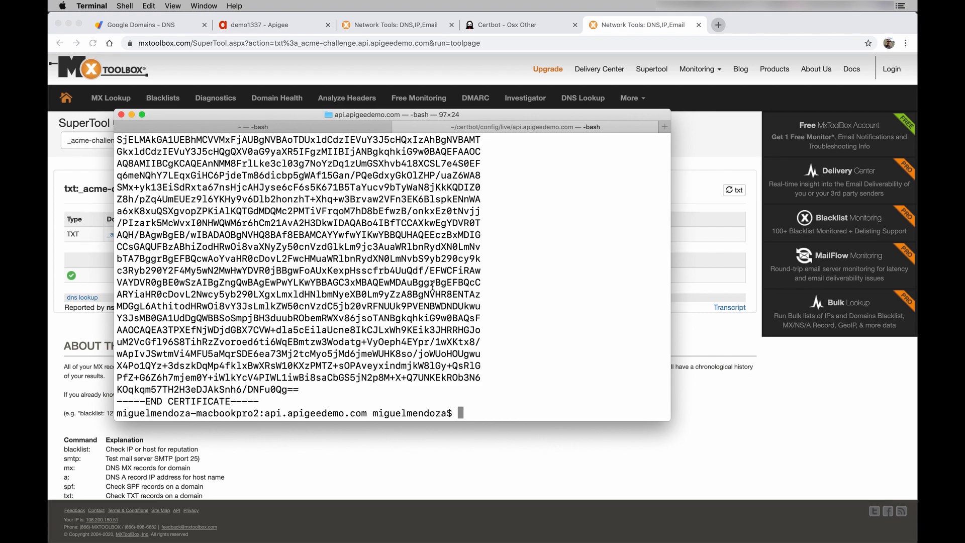
{"action": "type", "text": "openssl x50"}
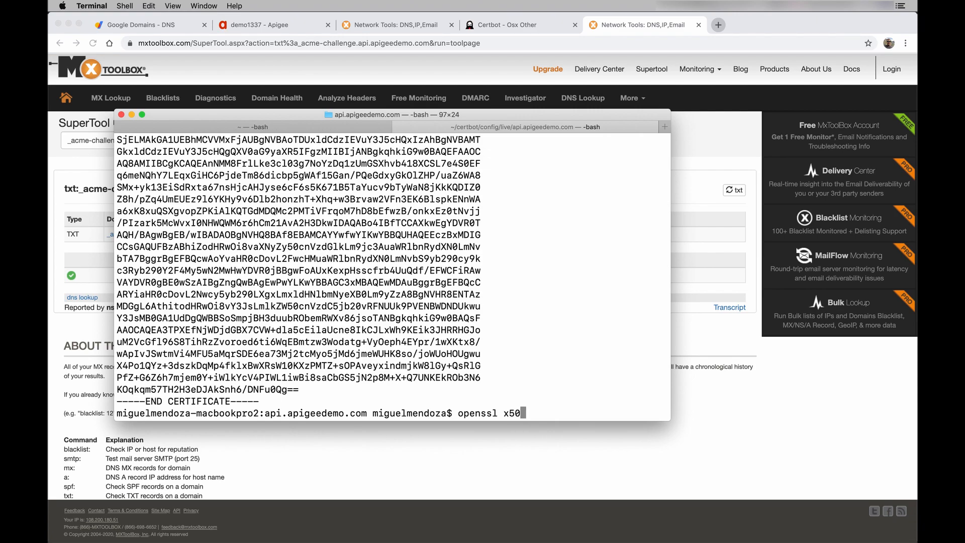
{"action": "type", "text": "9 -in"}
{"action": "key", "text": "super+v"}
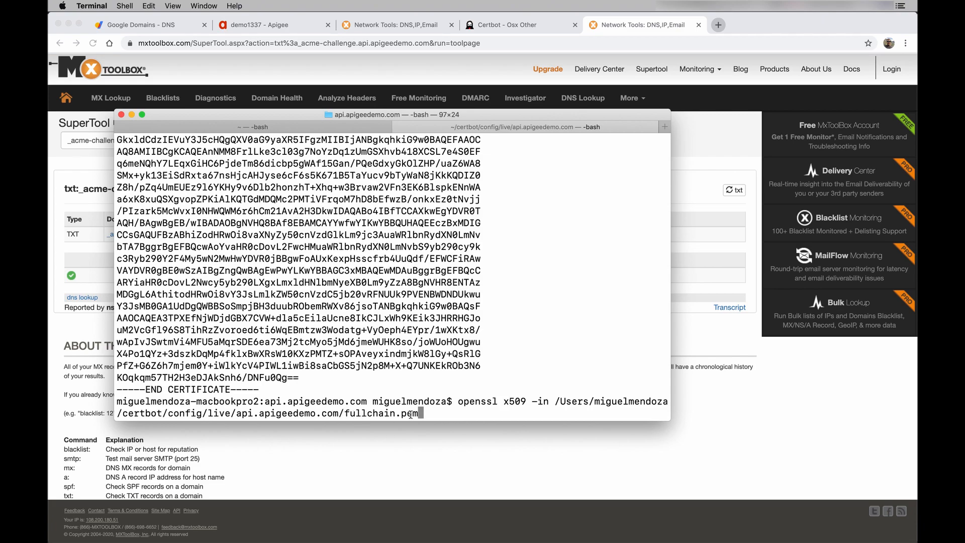
- Decode the certificate as text with -text and scroll back to the start of its details
{"action": "type", "text": "-text"}
{"action": "key", "text": "Return"}
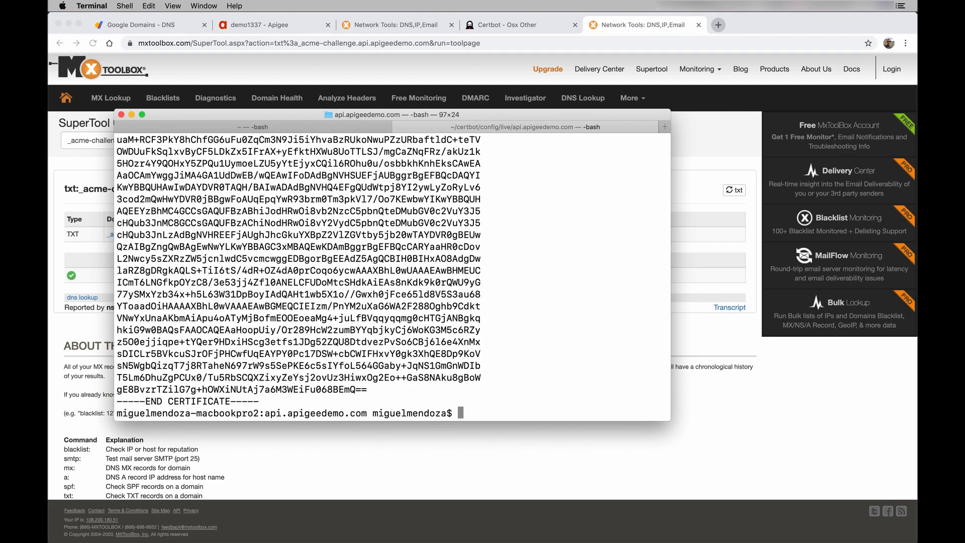
{"action": "scroll", "coordinate": [432, 360], "scroll_direction": "up", "scroll_amount": 10}
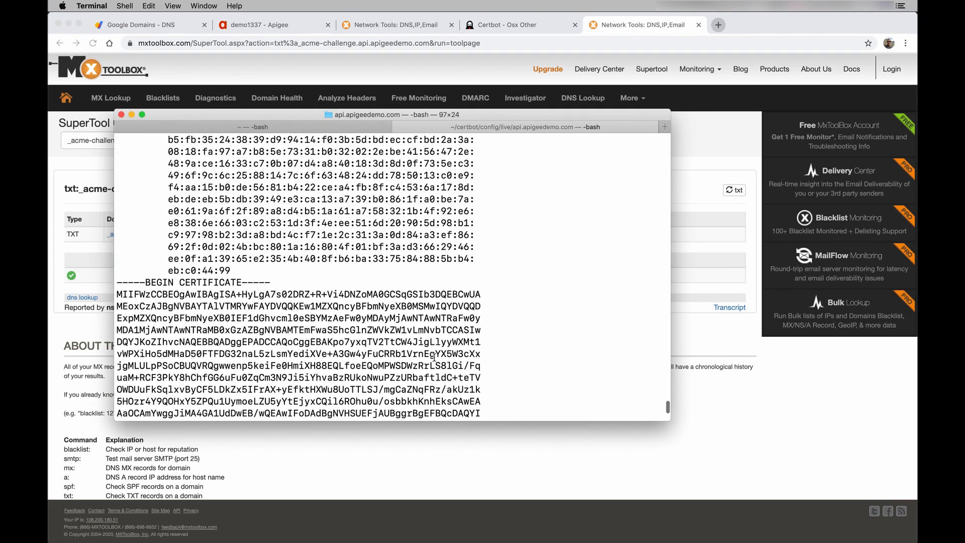
{"action": "scroll", "coordinate": [434, 357], "scroll_direction": "up", "scroll_amount": 10}
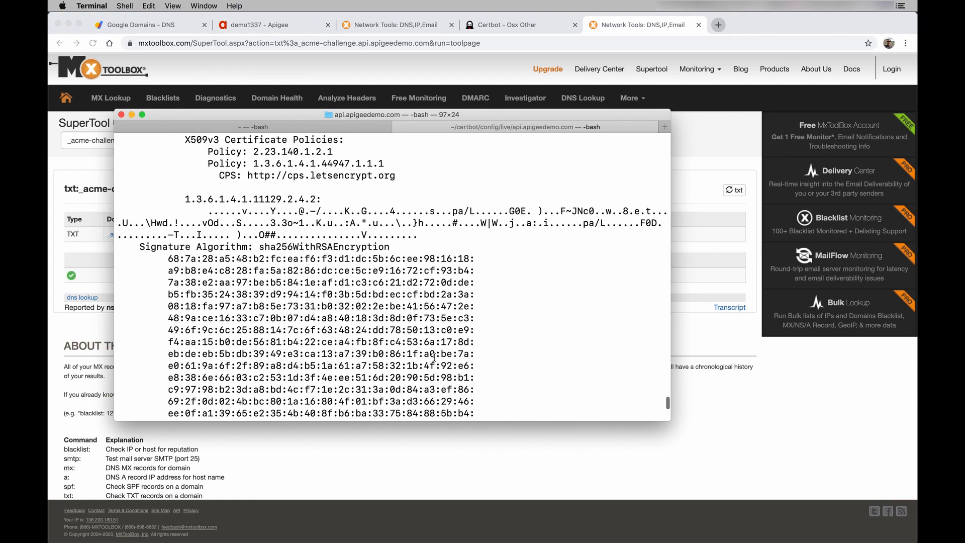
{"action": "scroll", "coordinate": [434, 357], "scroll_direction": "up", "scroll_amount": 1}
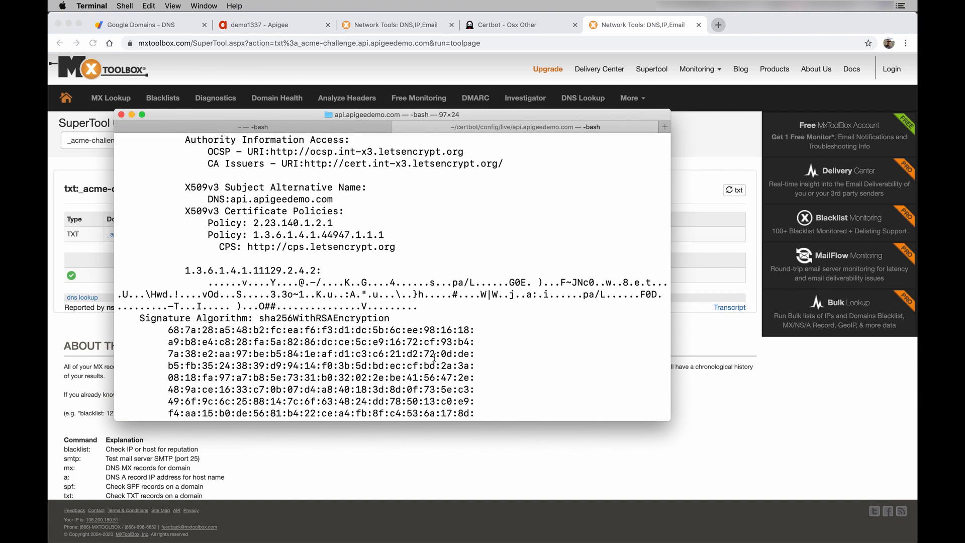
{"action": "scroll", "coordinate": [442, 310], "scroll_direction": "up", "scroll_amount": 10}
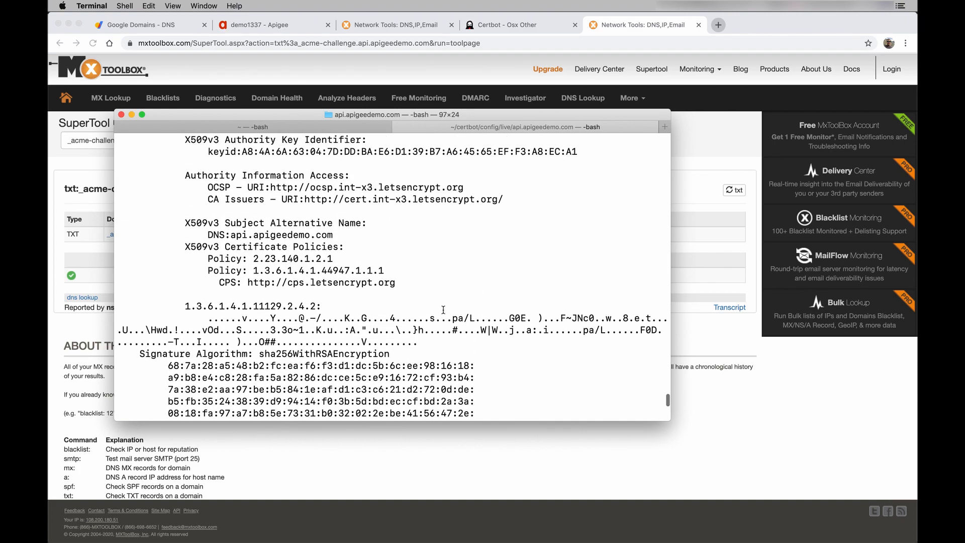
{"action": "scroll", "coordinate": [443, 309], "scroll_direction": "up", "scroll_amount": 17}
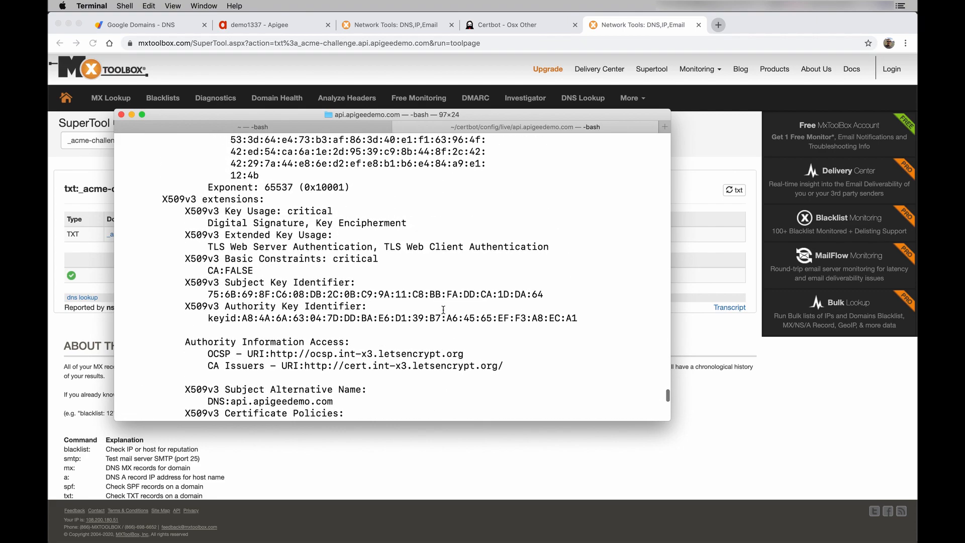
{"action": "scroll", "coordinate": [443, 310], "scroll_direction": "up", "scroll_amount": 20}
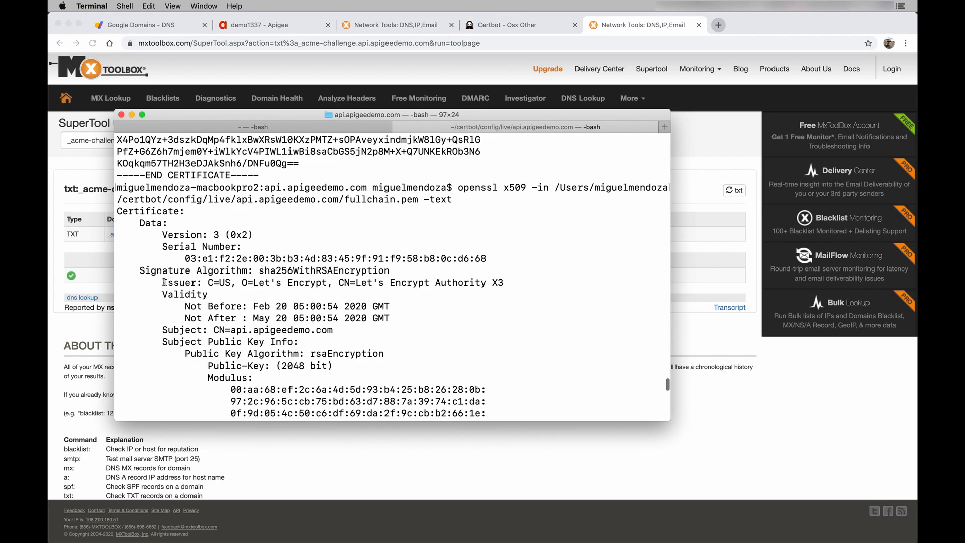
- Highlight the Issuer (Let's Encrypt Authority X3) and Subject CN=api.apigeedemo.com lines
{"action": "left_click_drag", "start_coordinate": [163, 282], "coordinate": [511, 288]}
{"action": "left_click", "coordinate": [511, 288]}
{"action": "scroll", "coordinate": [301, 322], "scroll_direction": "down", "scroll_amount": 3}
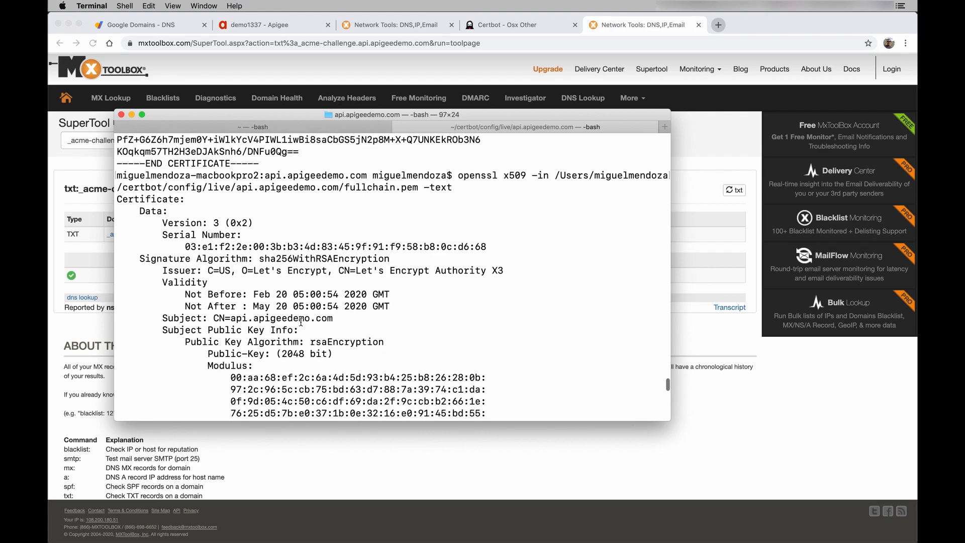
{"action": "scroll", "coordinate": [300, 321], "scroll_direction": "down", "scroll_amount": 2}
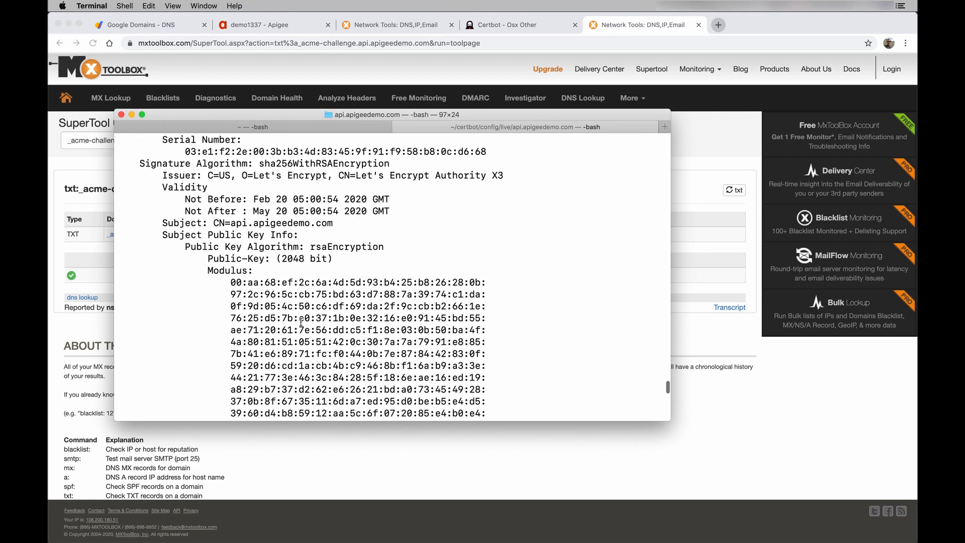
{"action": "left_click_drag", "start_coordinate": [213, 222], "coordinate": [332, 222]}
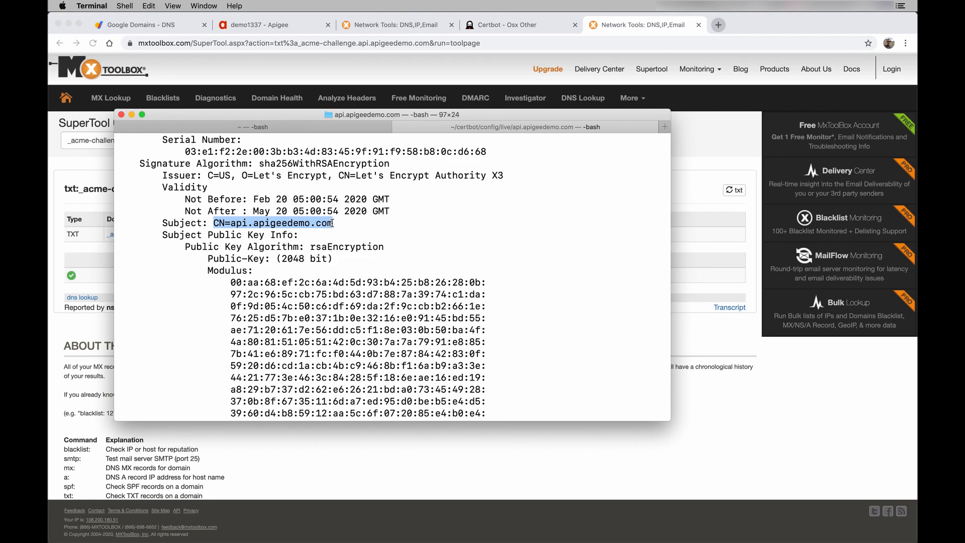
{"action": "scroll", "coordinate": [352, 283], "scroll_direction": "down", "scroll_amount": 8}
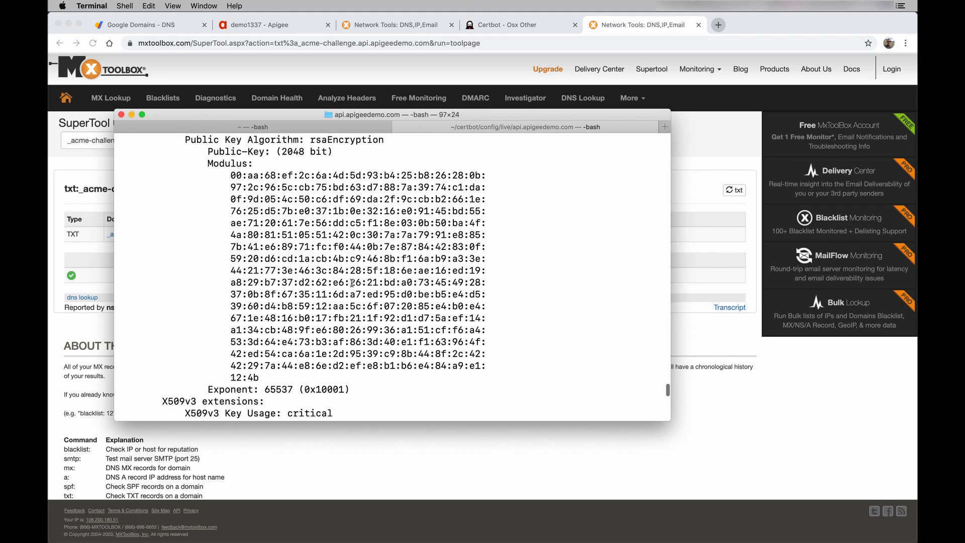
{"action": "scroll", "coordinate": [351, 282], "scroll_direction": "down", "scroll_amount": 1}
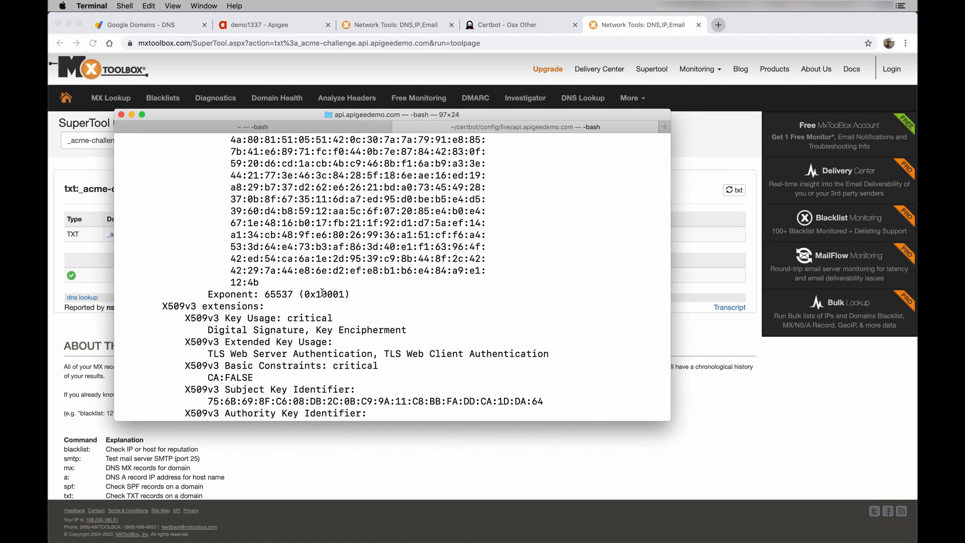
{"action": "scroll", "coordinate": [323, 301], "scroll_direction": "down", "scroll_amount": 10}
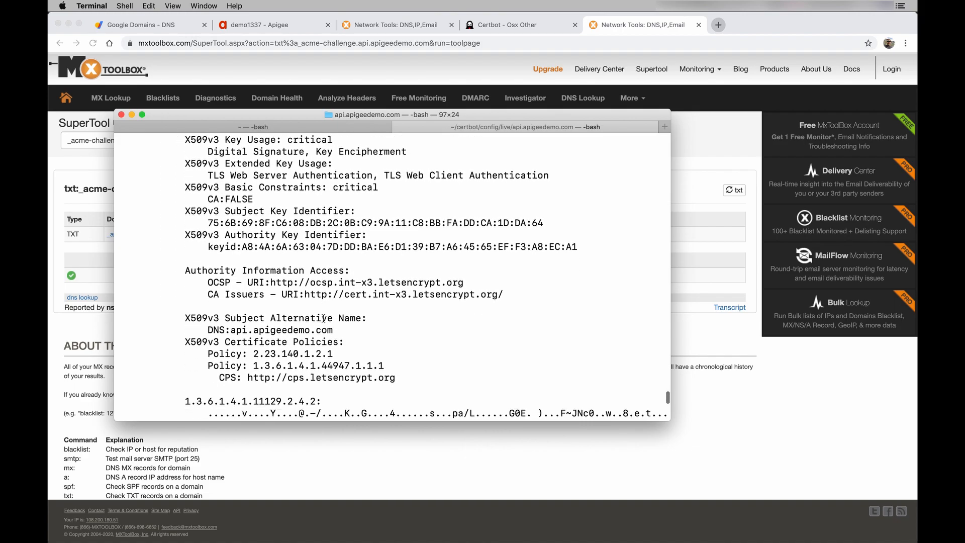
{"action": "scroll", "coordinate": [323, 318], "scroll_direction": "down", "scroll_amount": 15}
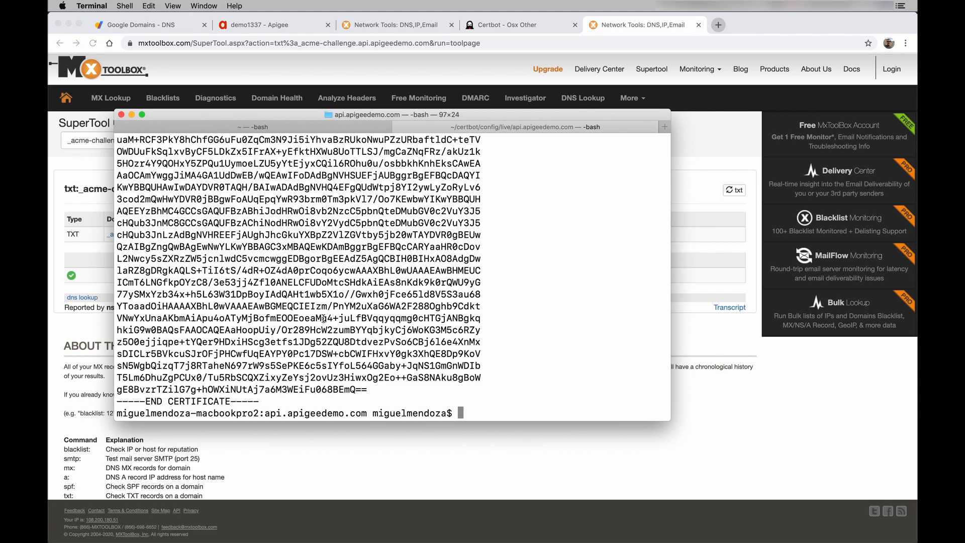
- Print privkey.pem with cat, reusing the pasted certificate path with fullchain.pem swapped out
{"action": "key", "text": "BackSpace"}
{"action": "key", "text": "BackSpace"}
{"action": "key", "text": "BackSpace"}
{"action": "key", "text": "BackSpace"}
{"action": "key", "text": "BackSpace"}
{"action": "key", "text": "BackSpace"}
{"action": "key", "text": "BackSpace"}
{"action": "key", "text": "BackSpace"}
{"action": "key", "text": "BackSpace"}
{"action": "key", "text": "BackSpace"}
{"action": "key", "text": "BackSpace"}
{"action": "key", "text": "BackSpace"}
{"action": "key", "text": "BackSpace"}
{"action": "key", "text": "Return"}
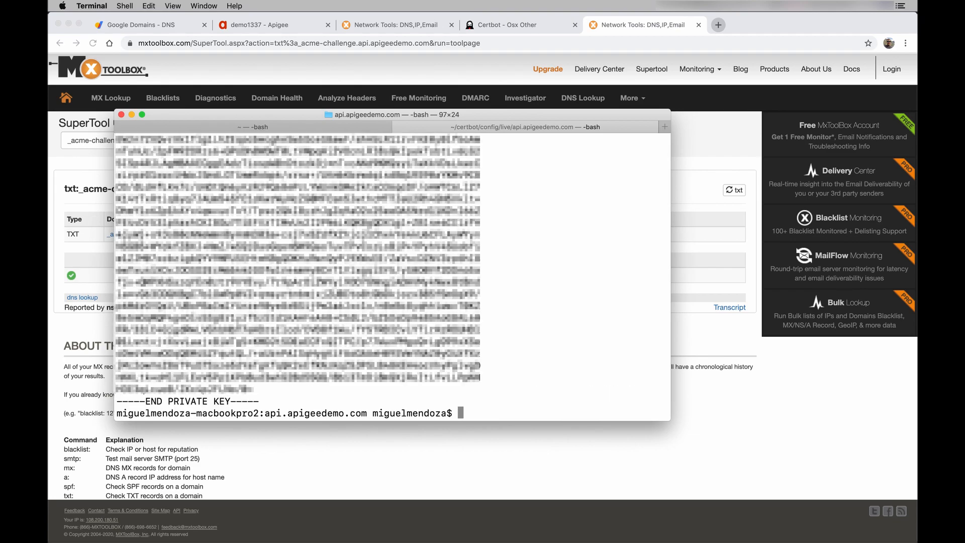
{"action": "scroll", "coordinate": [296, 276], "scroll_direction": "up", "scroll_amount": 5}
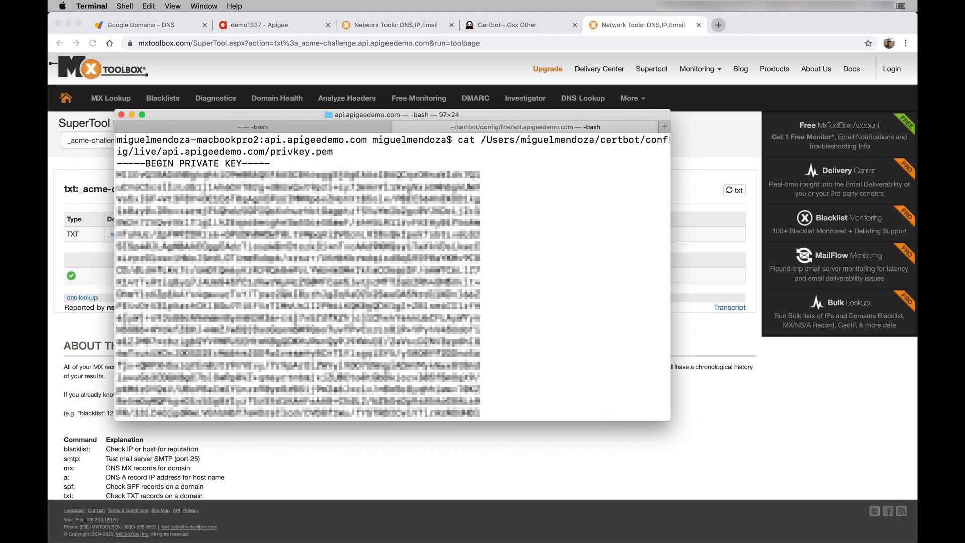
{"action": "scroll", "coordinate": [336, 282], "scroll_direction": "down", "scroll_amount": 5}
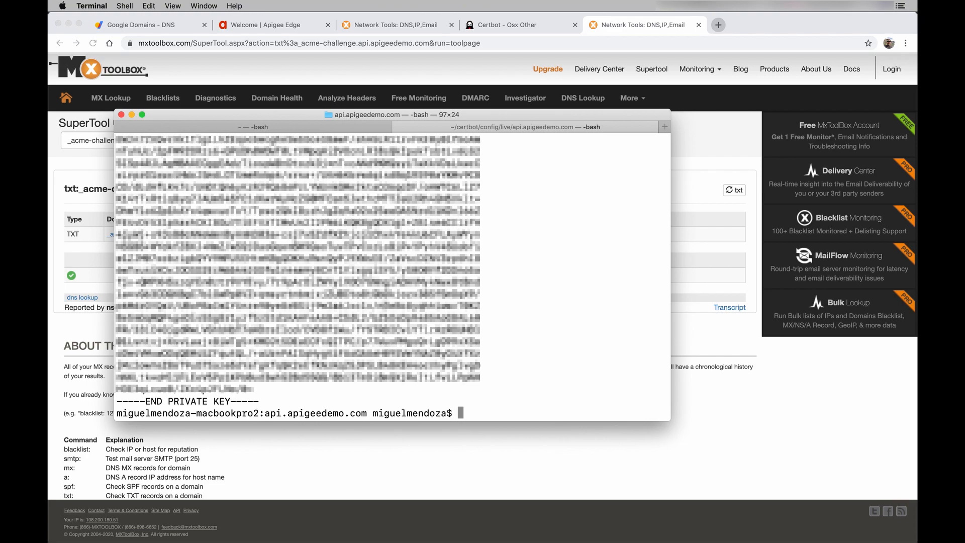
- In Apigee Edge, go to Admin > Environments > TLS Keystores
{"action": "left_click", "coordinate": [292, 28]}
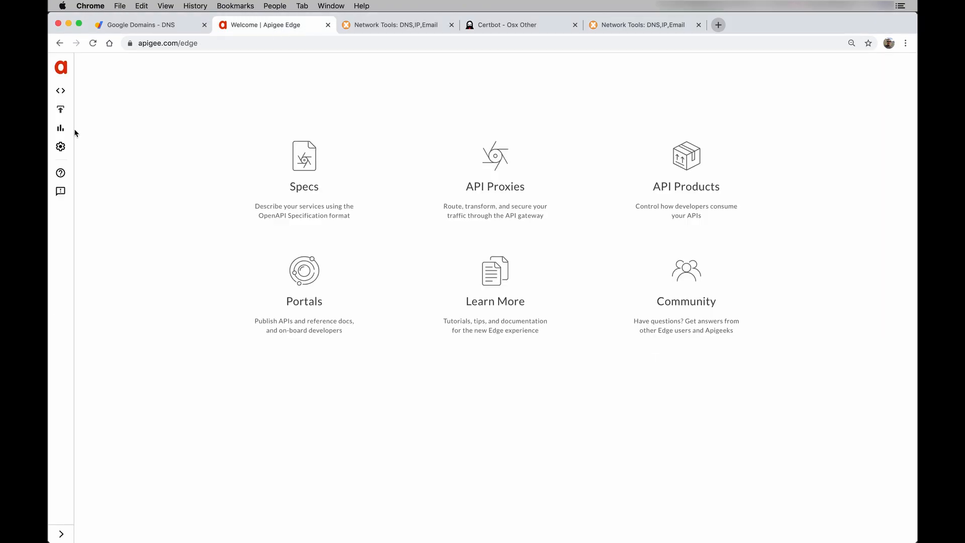
{"action": "left_click", "coordinate": [61, 148]}
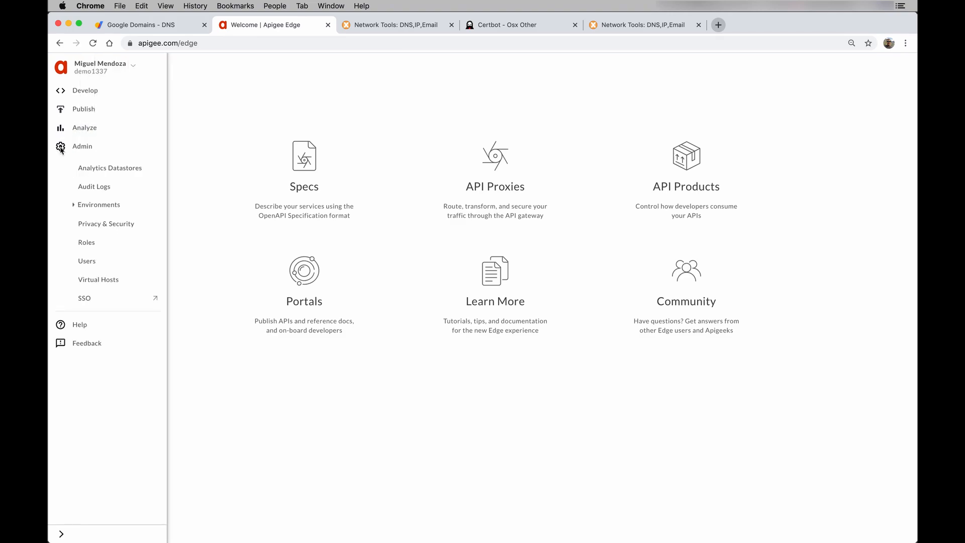
{"action": "left_click", "coordinate": [76, 206]}
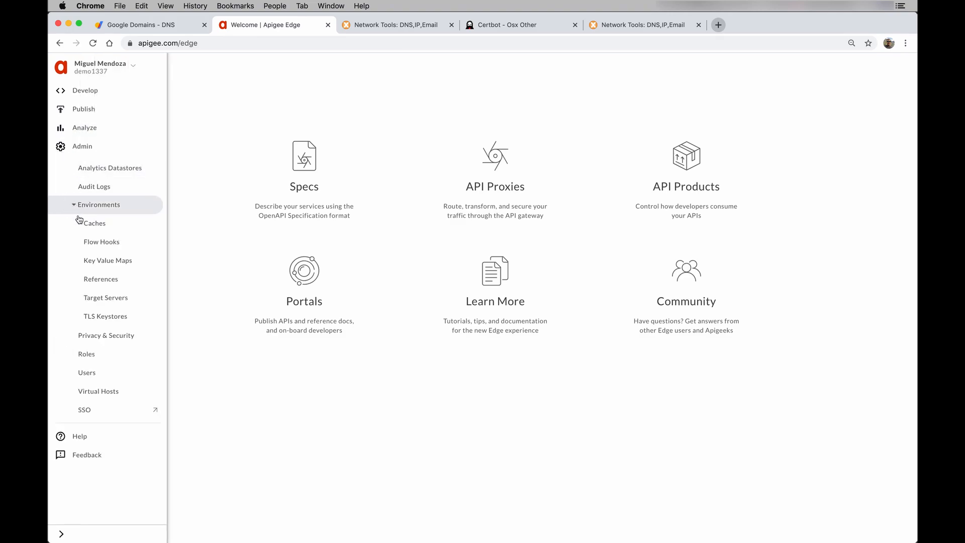
{"action": "left_click", "coordinate": [111, 316]}
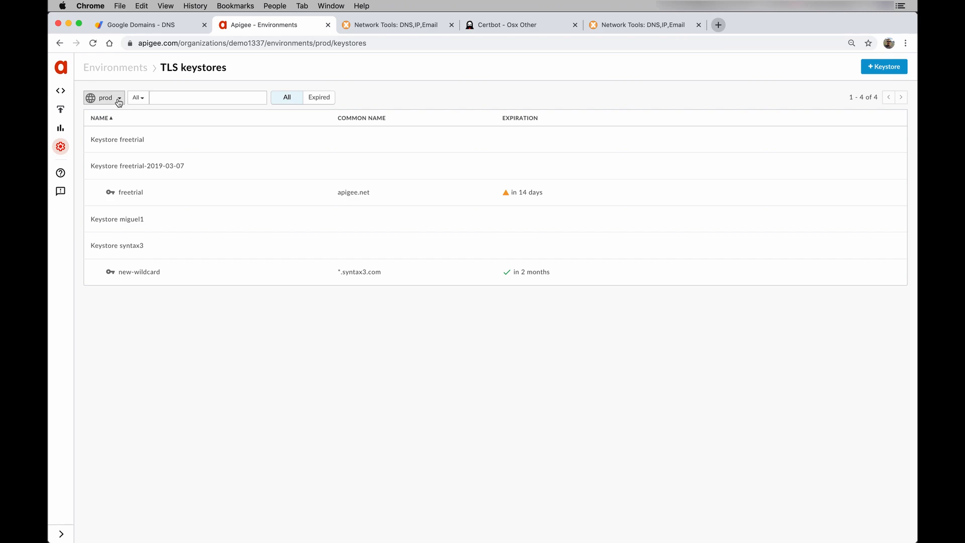
- Add a new keystore named demo
{"action": "left_click", "coordinate": [869, 73]}
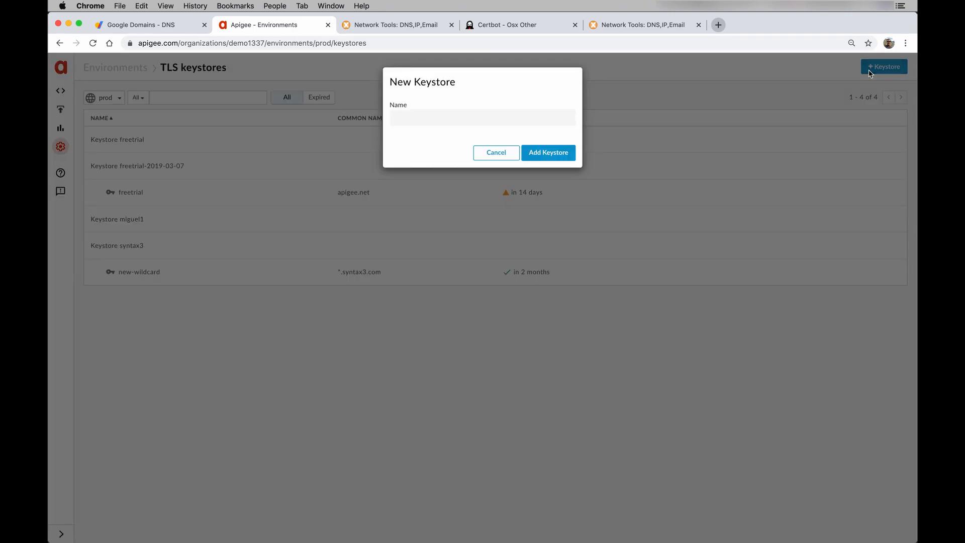
{"action": "left_click", "coordinate": [523, 117]}
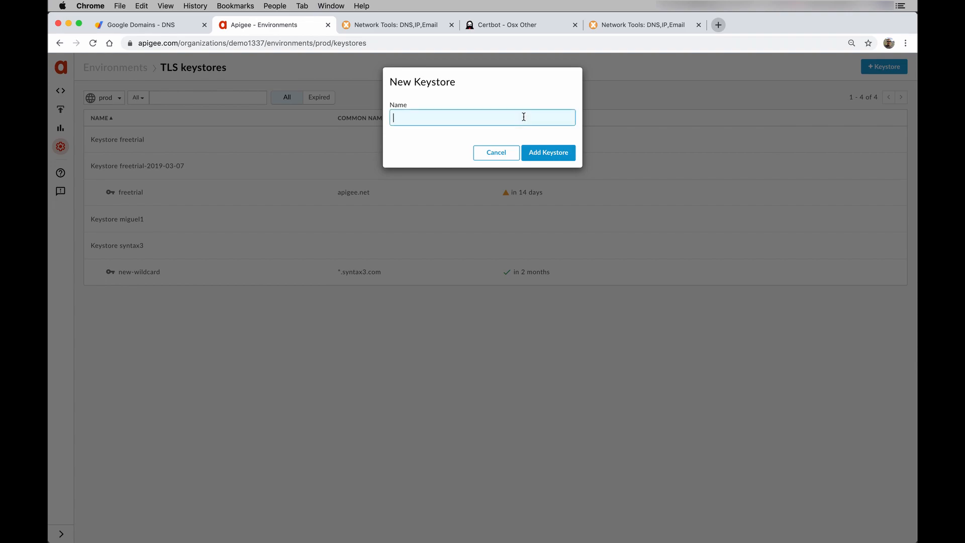
{"action": "type", "text": "demo"}
{"action": "left_click", "coordinate": [558, 152]}
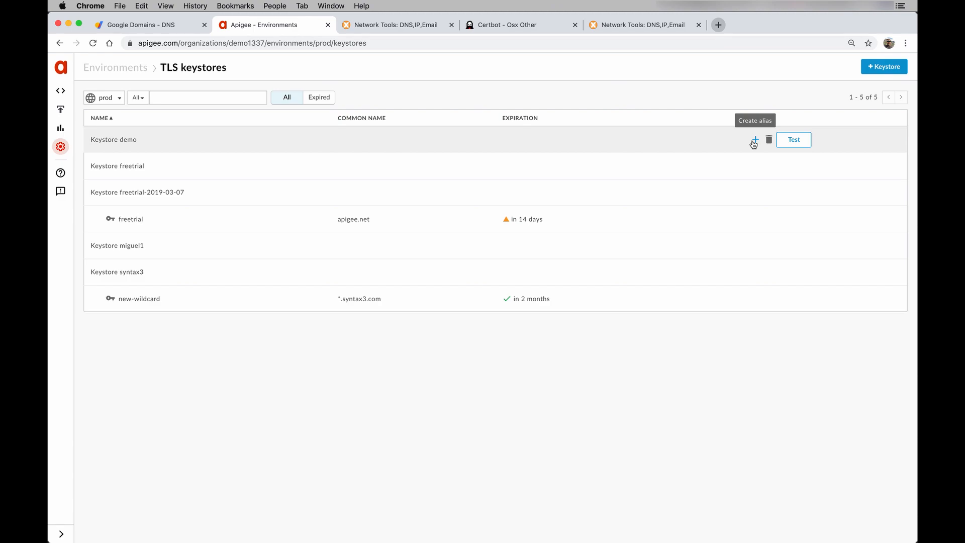
- Add an alias named demo to the demo keystore with type Certificate and Key
{"action": "left_click", "coordinate": [753, 141]}
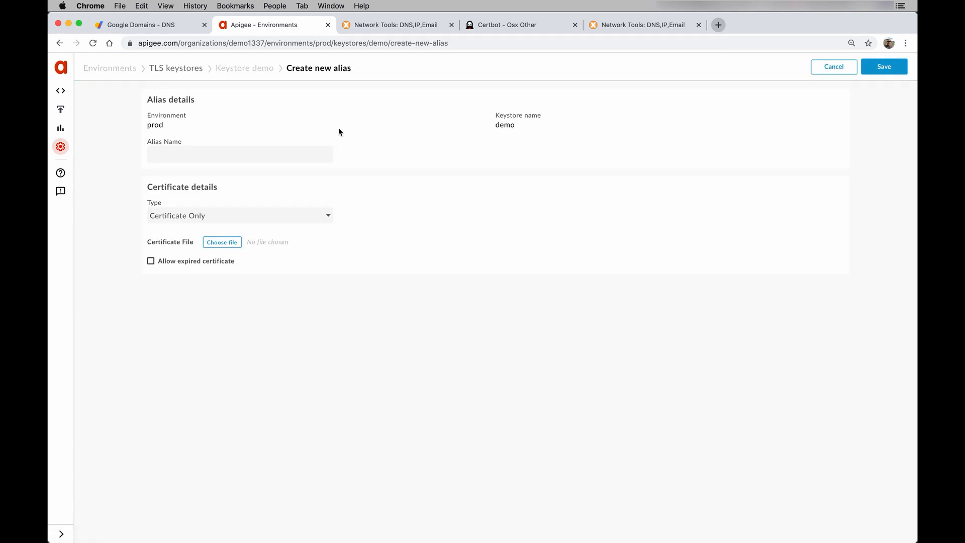
{"action": "left_click", "coordinate": [303, 150]}
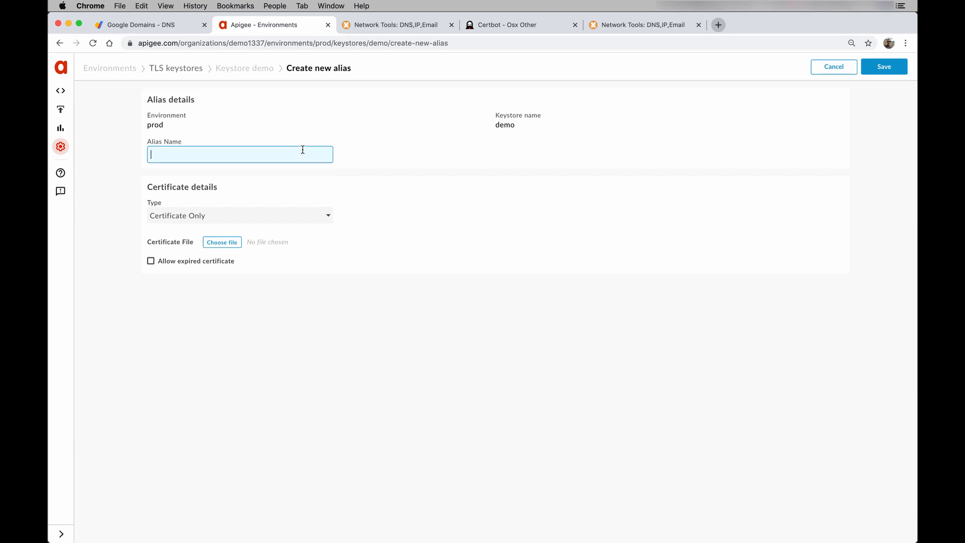
{"action": "type", "text": "demo"}
{"action": "left_click", "coordinate": [262, 215]}
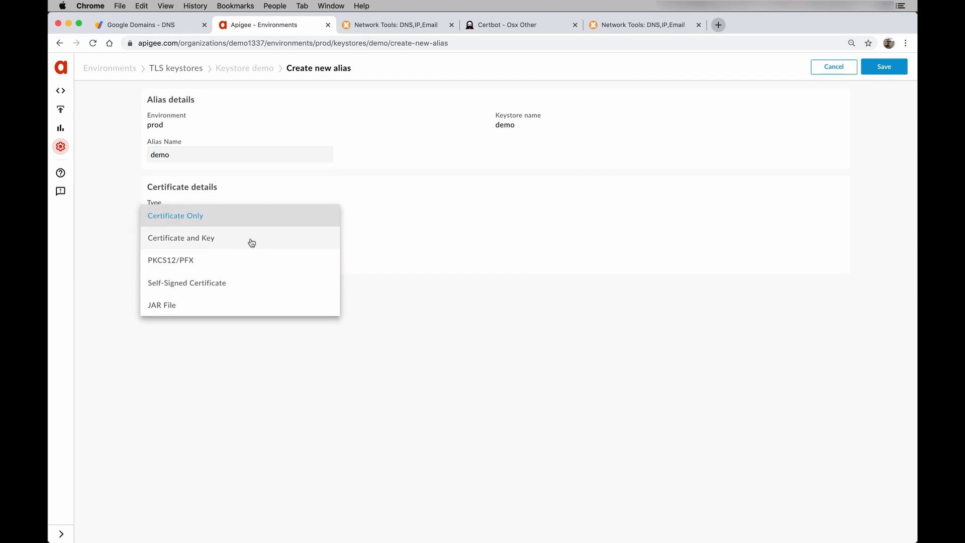
{"action": "left_click", "coordinate": [251, 242]}
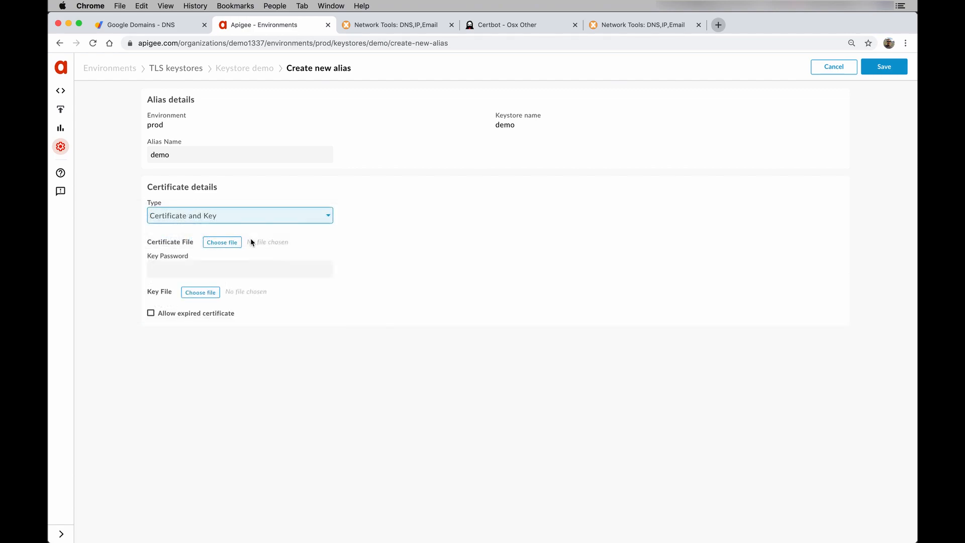
- Attach certbot/config/live/api.apigeedemo.com/fullchain.pem as the alias's certificate file
{"action": "left_click", "coordinate": [224, 244]}
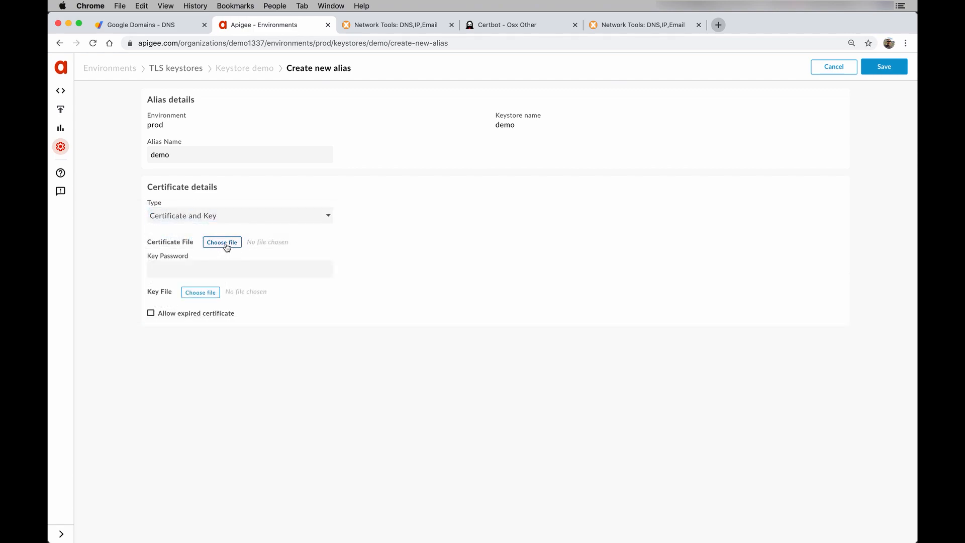
{"action": "left_click", "coordinate": [455, 62]}
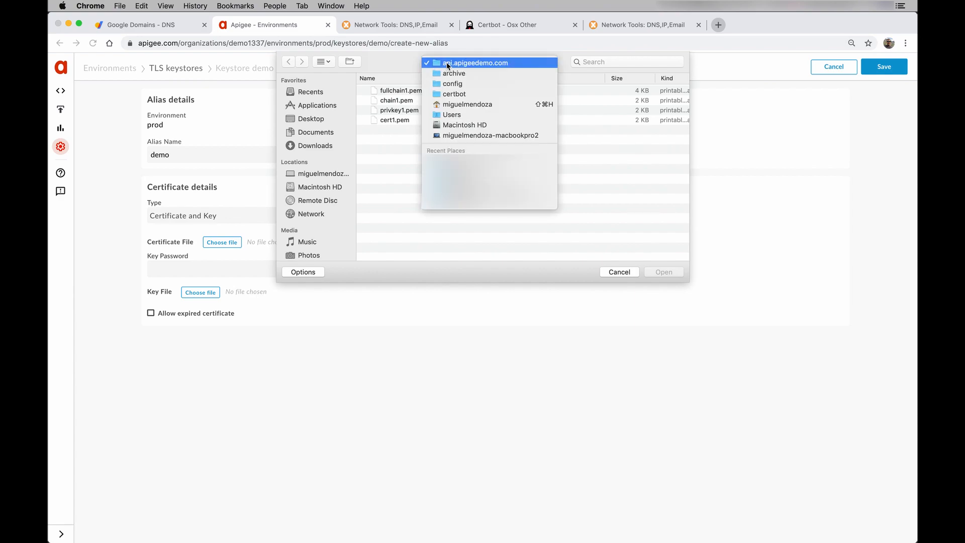
{"action": "left_click", "coordinate": [459, 104]}
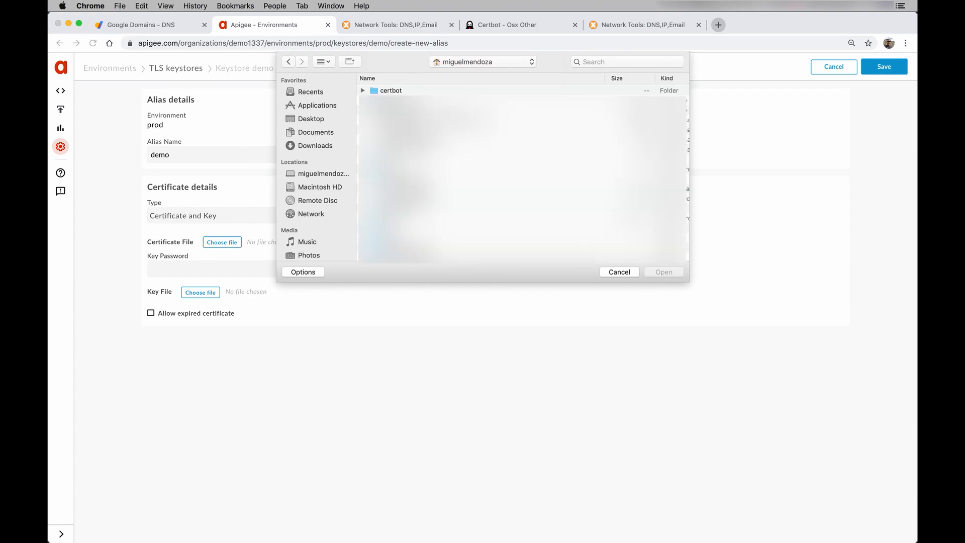
{"action": "left_click", "coordinate": [362, 91]}
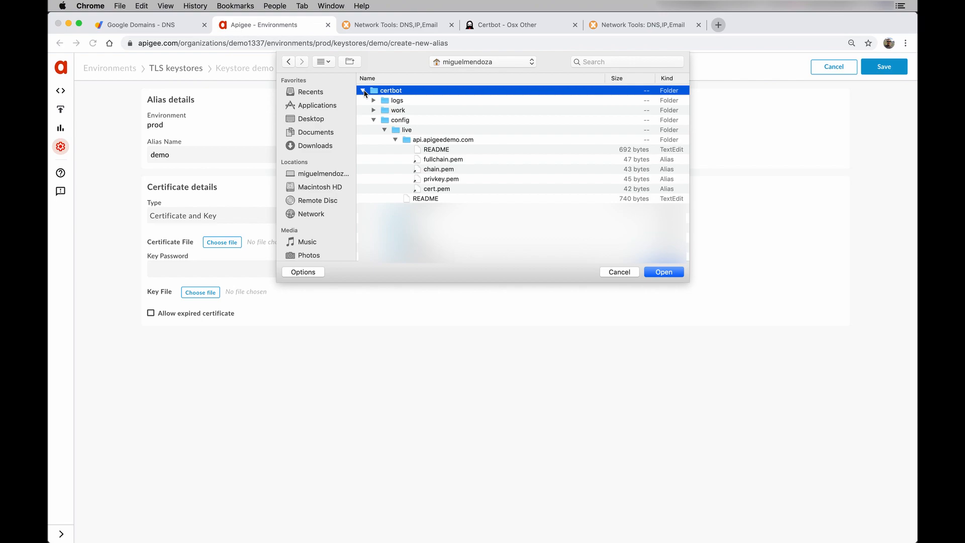
{"action": "left_click", "coordinate": [374, 120]}
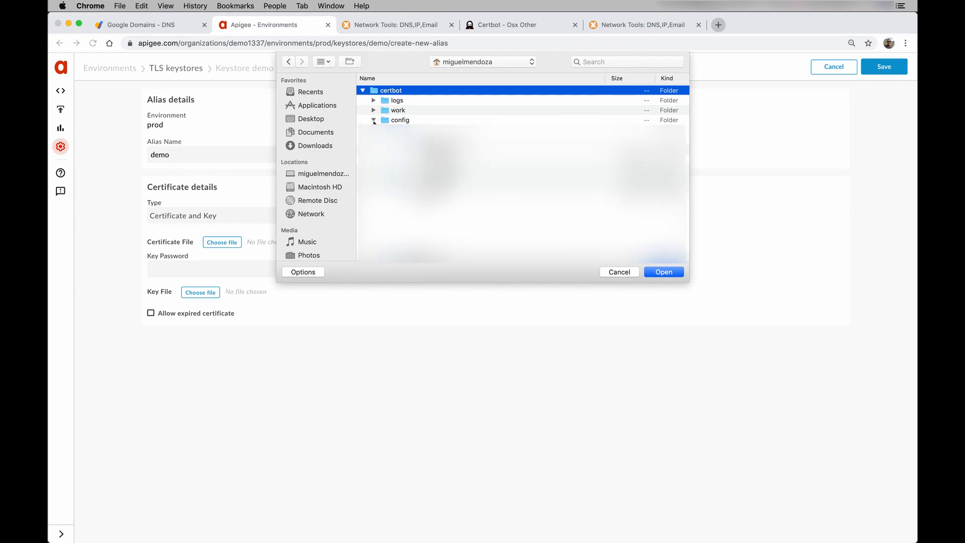
{"action": "left_click", "coordinate": [373, 120]}
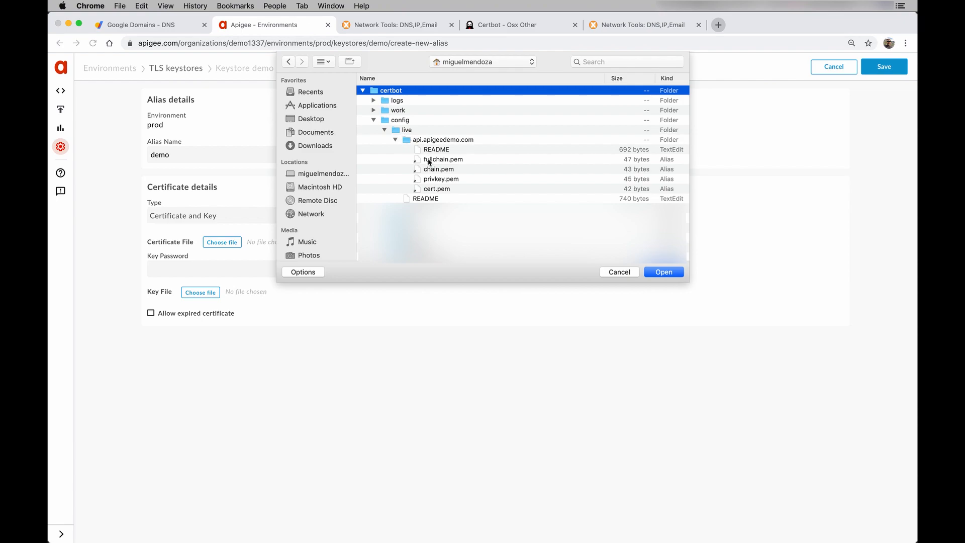
{"action": "left_click", "coordinate": [450, 160]}
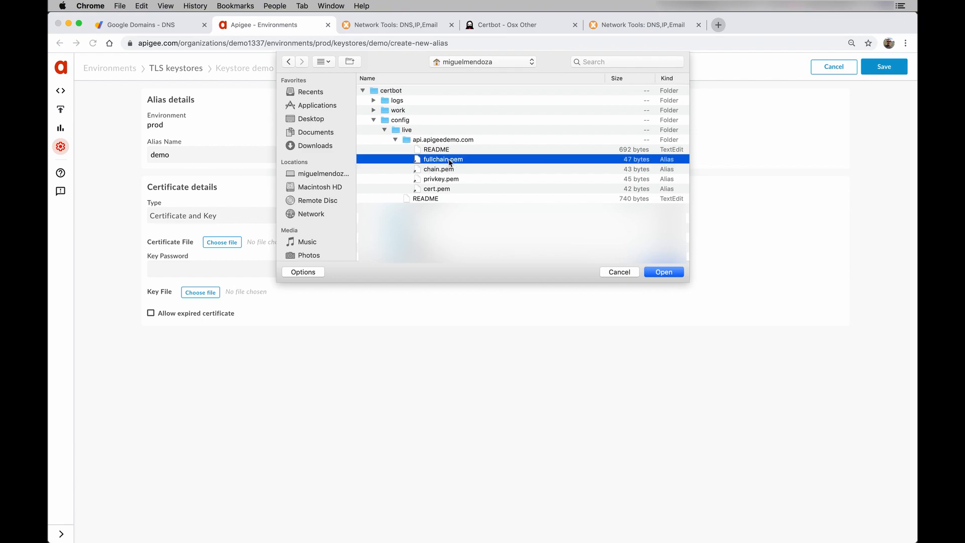
{"action": "left_click", "coordinate": [663, 272]}
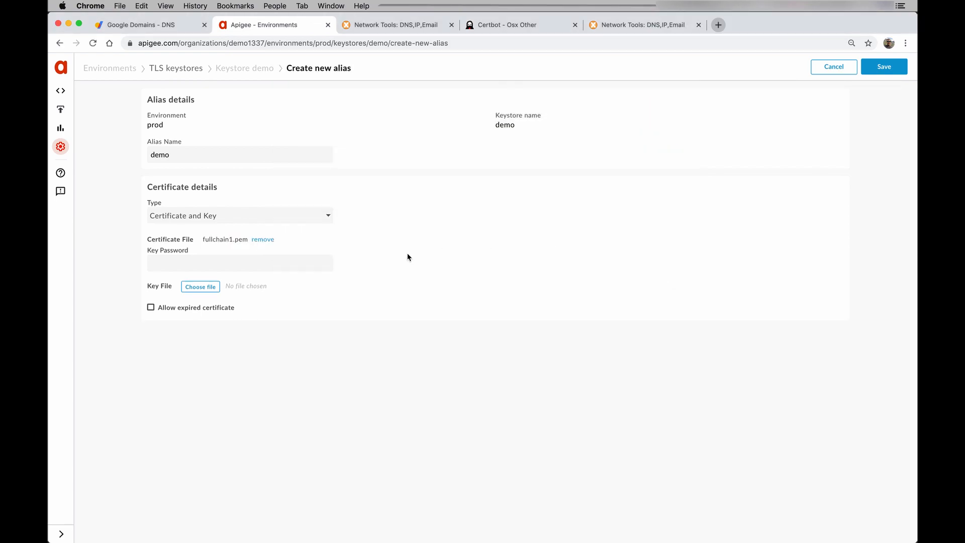
- Attach privkey.pem as the key file, save the demo alias, and view its certificate details
{"action": "left_click", "coordinate": [198, 290]}
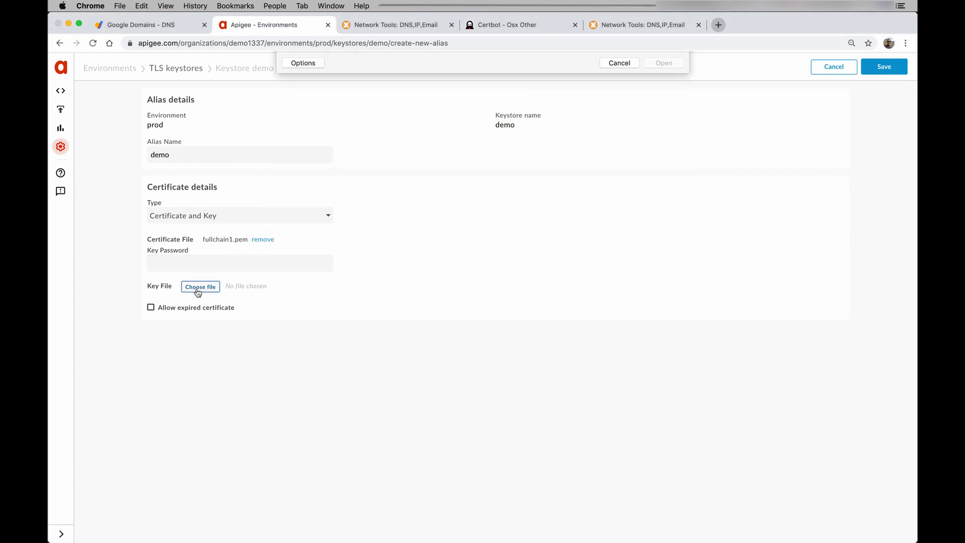
{"action": "left_click", "coordinate": [487, 64]}
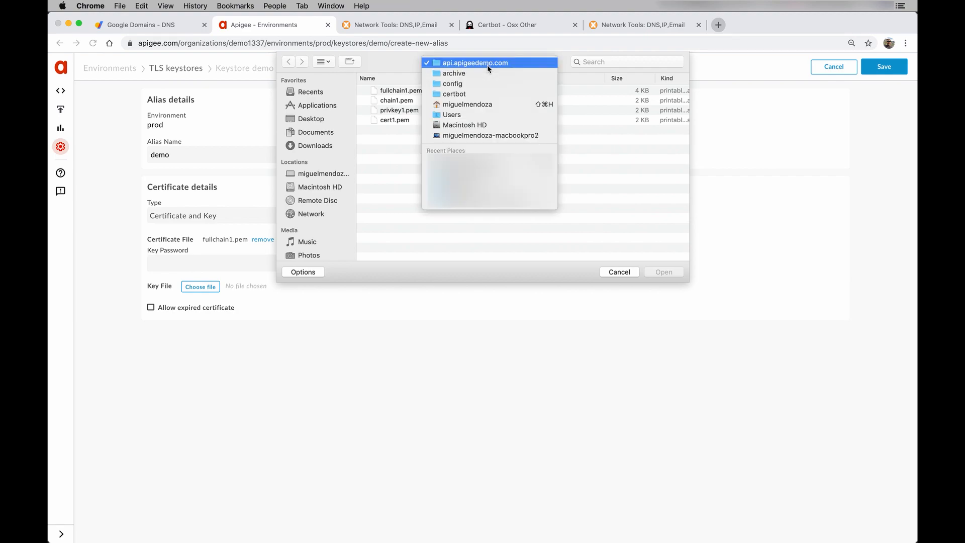
{"action": "left_click", "coordinate": [467, 95]}
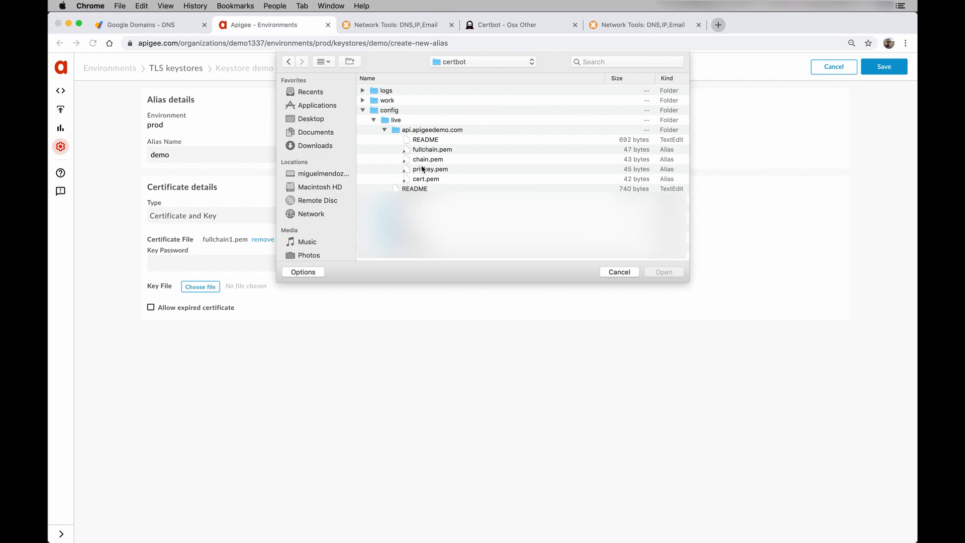
{"action": "left_click", "coordinate": [424, 173]}
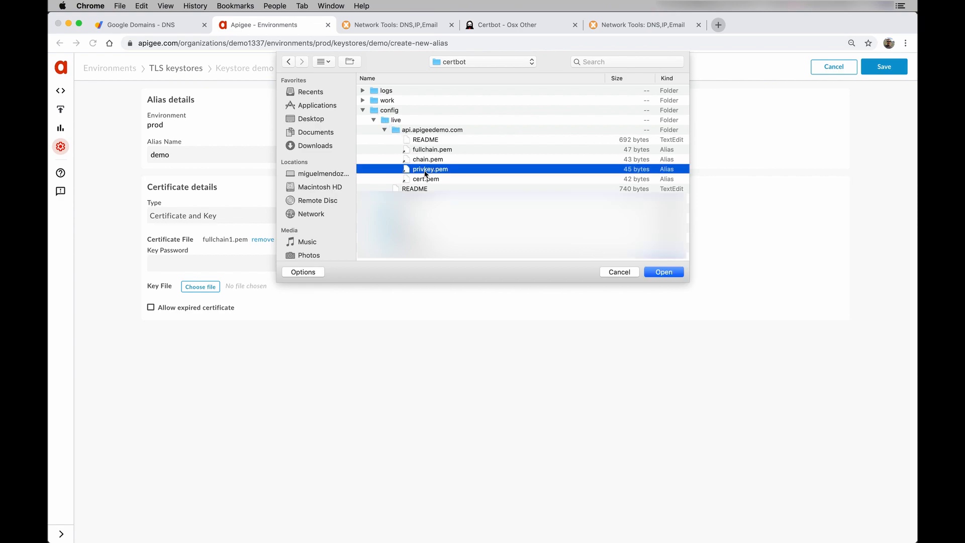
{"action": "left_click", "coordinate": [665, 276]}
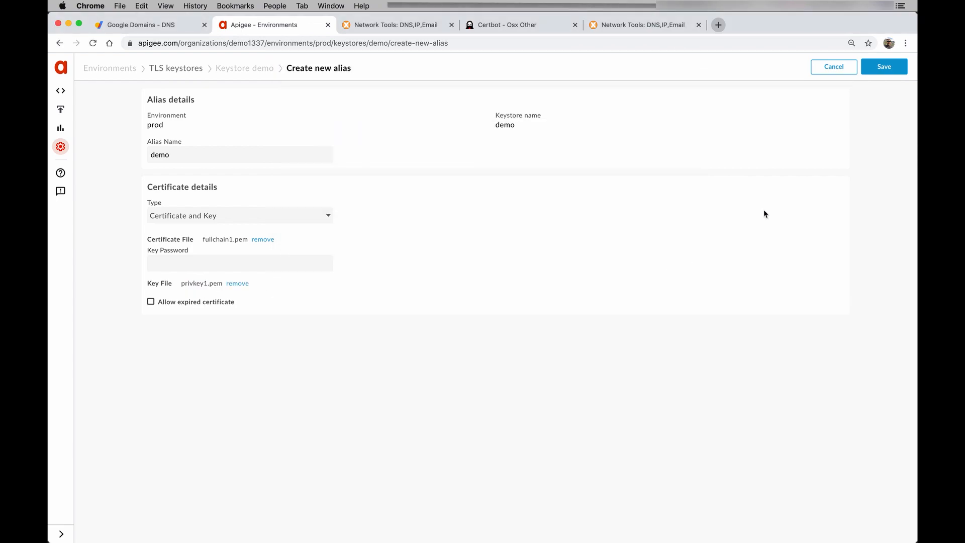
{"action": "left_click", "coordinate": [884, 71]}
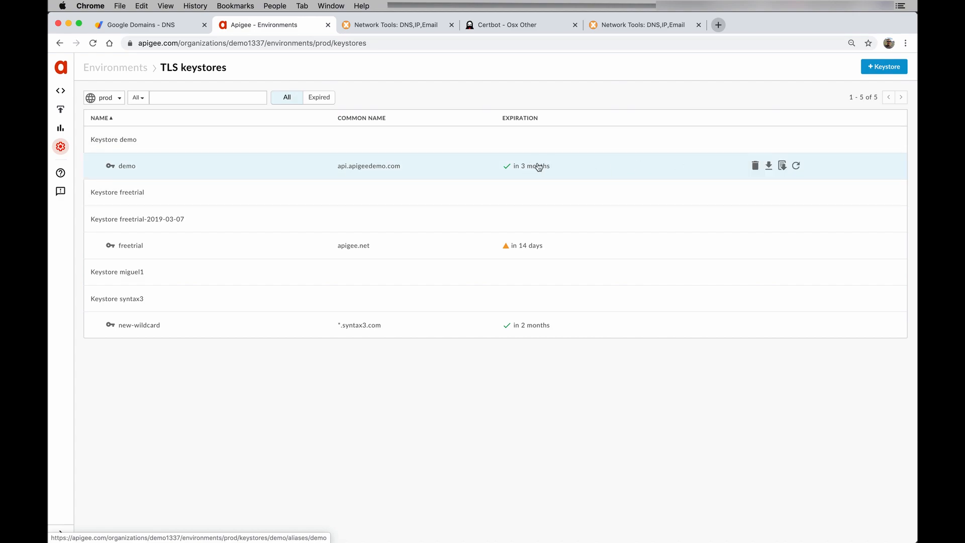
{"action": "left_click", "coordinate": [412, 171]}
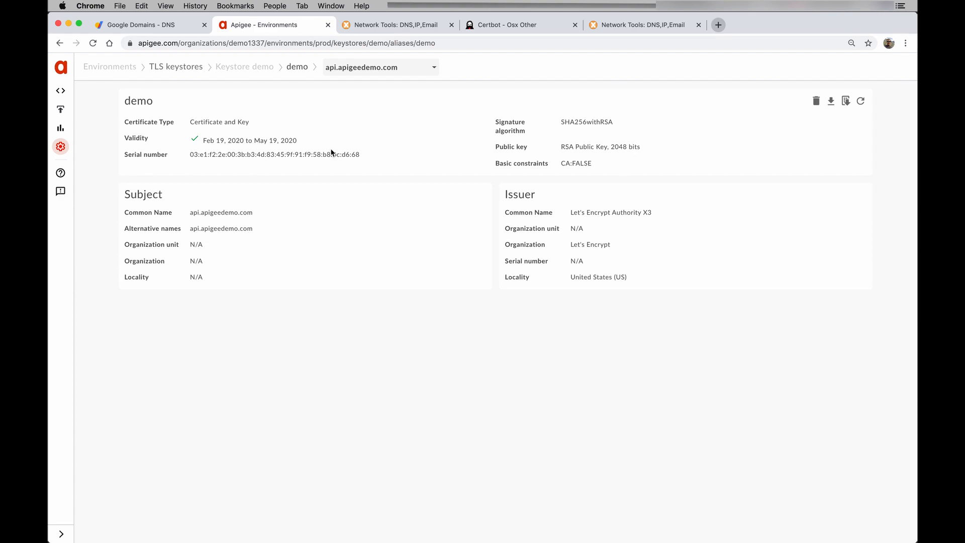
- Go to Admin > Virtual Hosts for the prod environment
{"action": "mouse_move", "coordinate": [64, 149]}
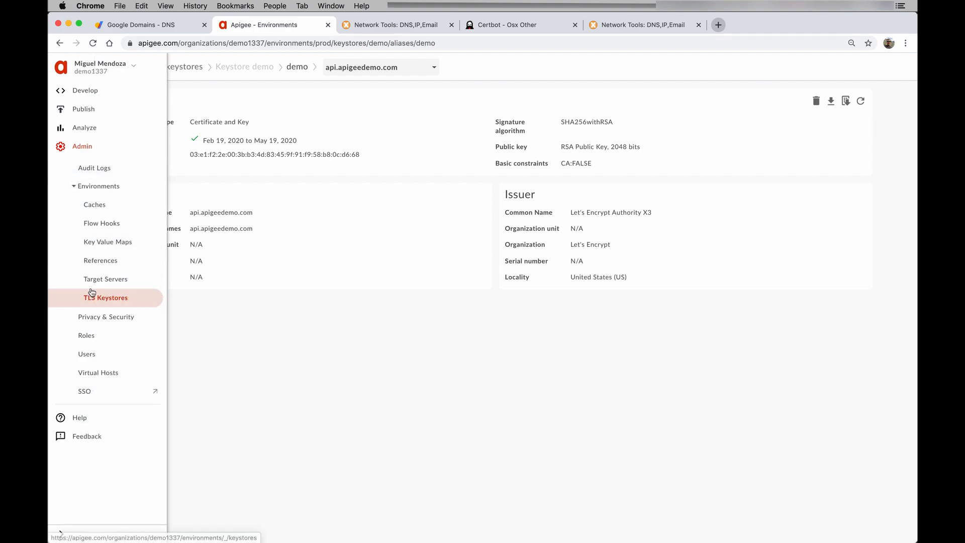
{"action": "left_click", "coordinate": [108, 373]}
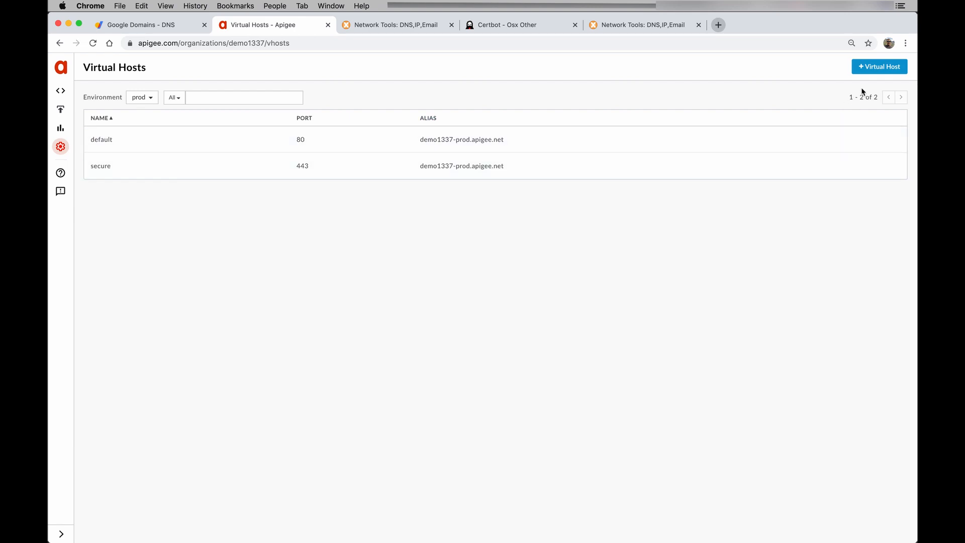
- Start a new virtual host named demo with host alias api.apigeedemo.com
{"action": "left_click", "coordinate": [874, 71]}
{"action": "left_click", "coordinate": [733, 156]}
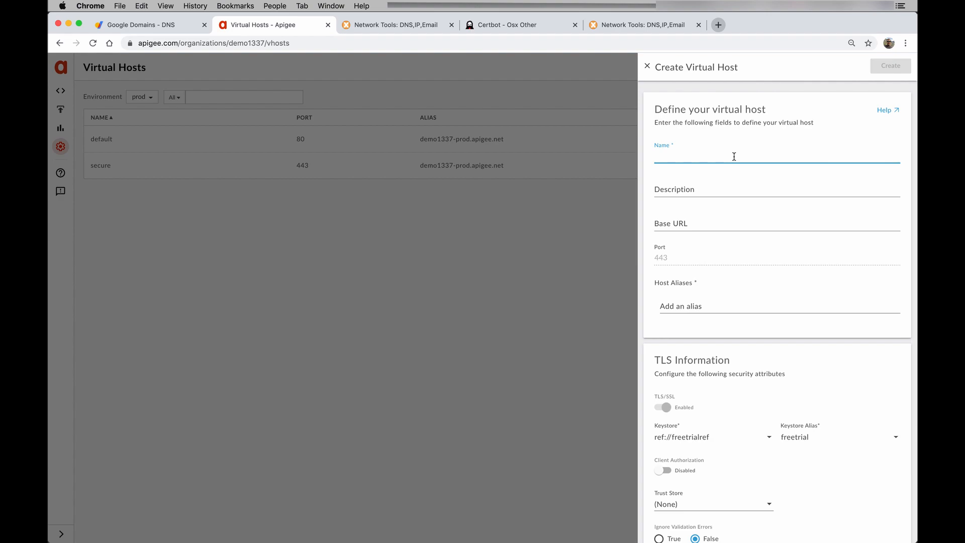
{"action": "type", "text": "demo"}
{"action": "left_click", "coordinate": [701, 307]}
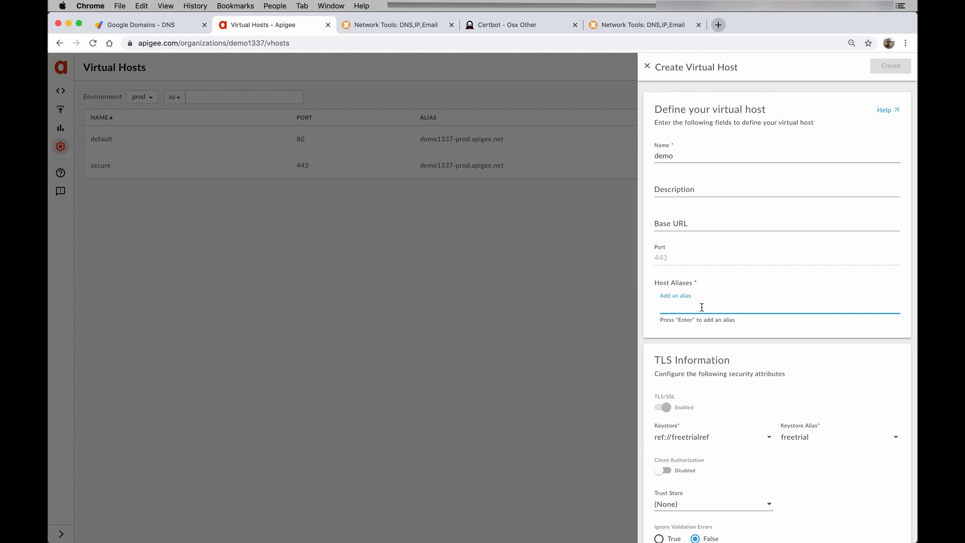
{"action": "type", "text": "api.apigeedemo.com"}
{"action": "key", "text": "Return"}
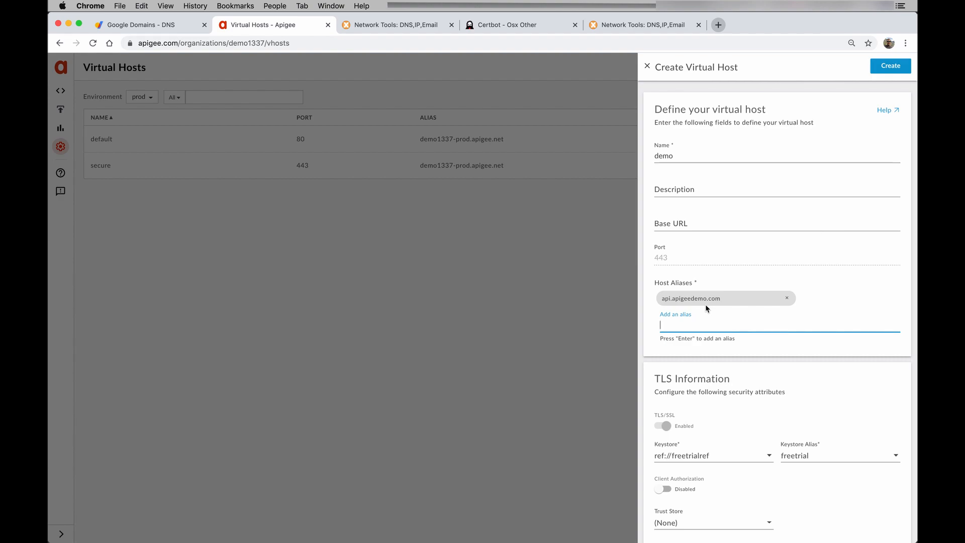
{"action": "scroll", "coordinate": [738, 377], "scroll_direction": "down", "scroll_amount": 3}
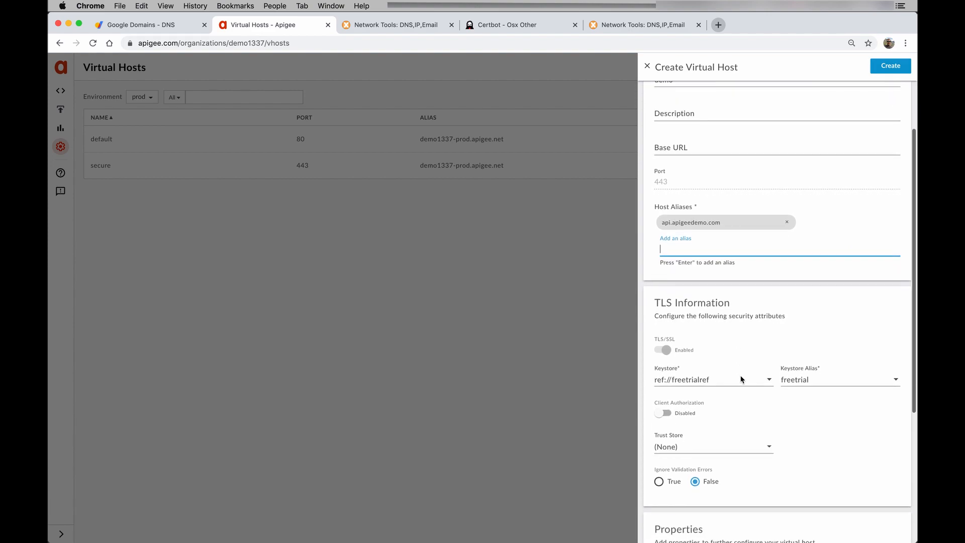
- Choose keystore demo and keystore alias demo, then create the virtual host
{"action": "left_click", "coordinate": [728, 380]}
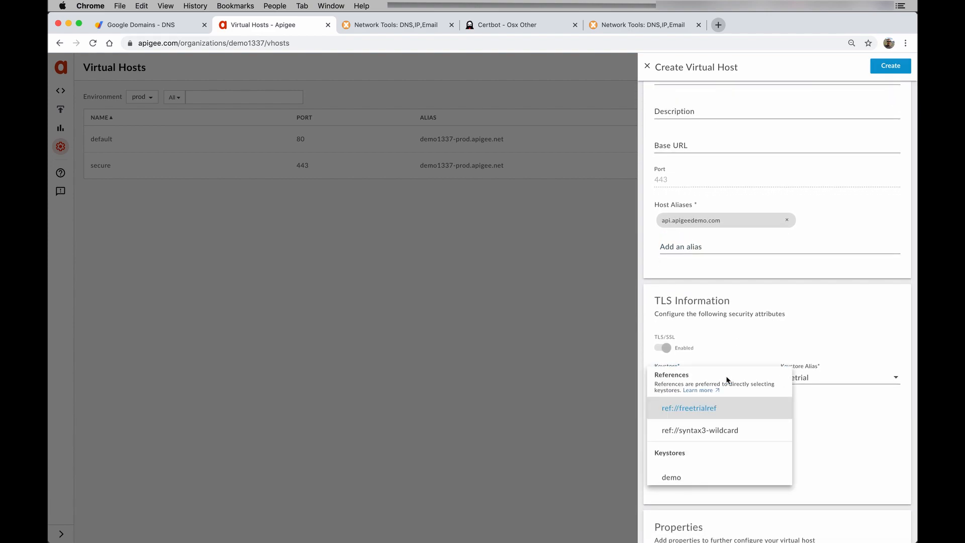
{"action": "scroll", "coordinate": [708, 420], "scroll_direction": "down", "scroll_amount": 1}
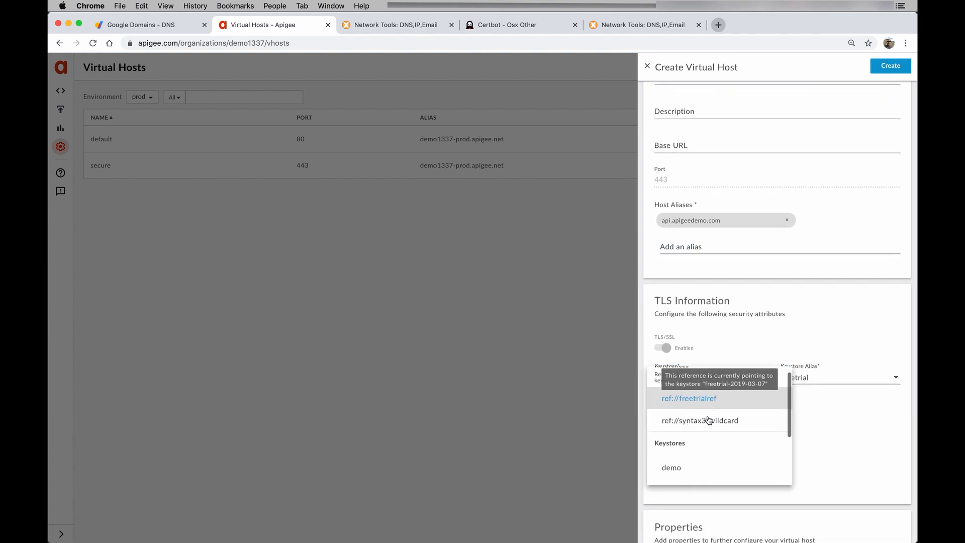
{"action": "left_click", "coordinate": [689, 467]}
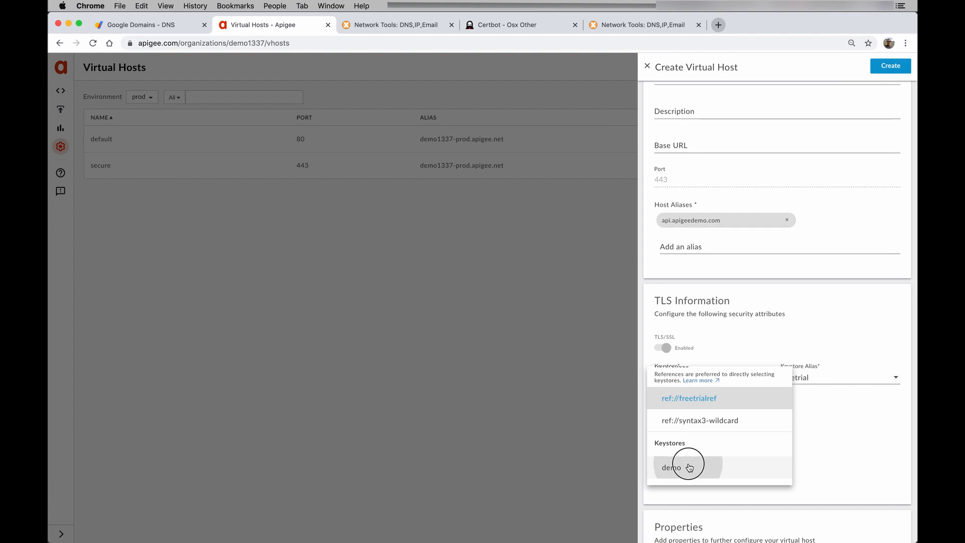
{"action": "left_click", "coordinate": [810, 383]}
{"action": "left_click", "coordinate": [802, 385]}
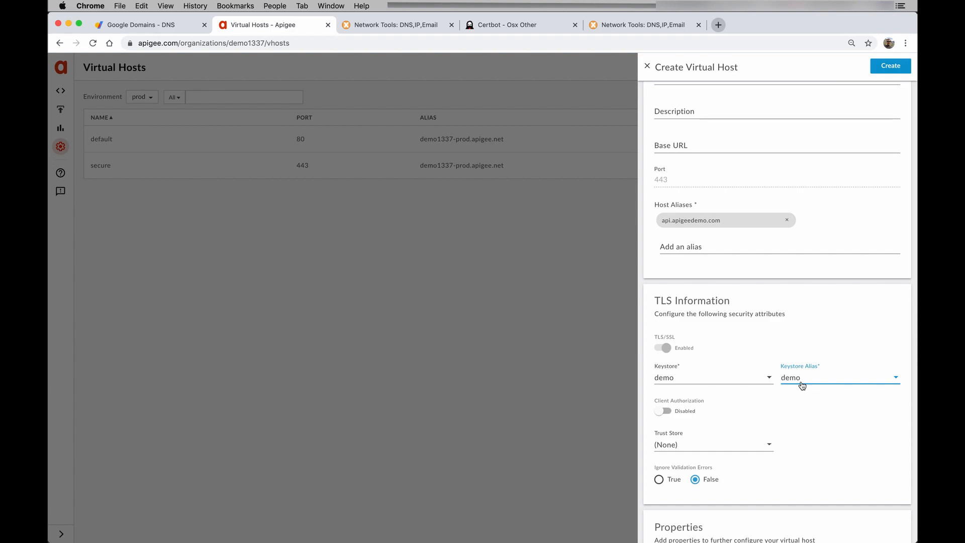
{"action": "scroll", "coordinate": [808, 403], "scroll_direction": "down", "scroll_amount": 1}
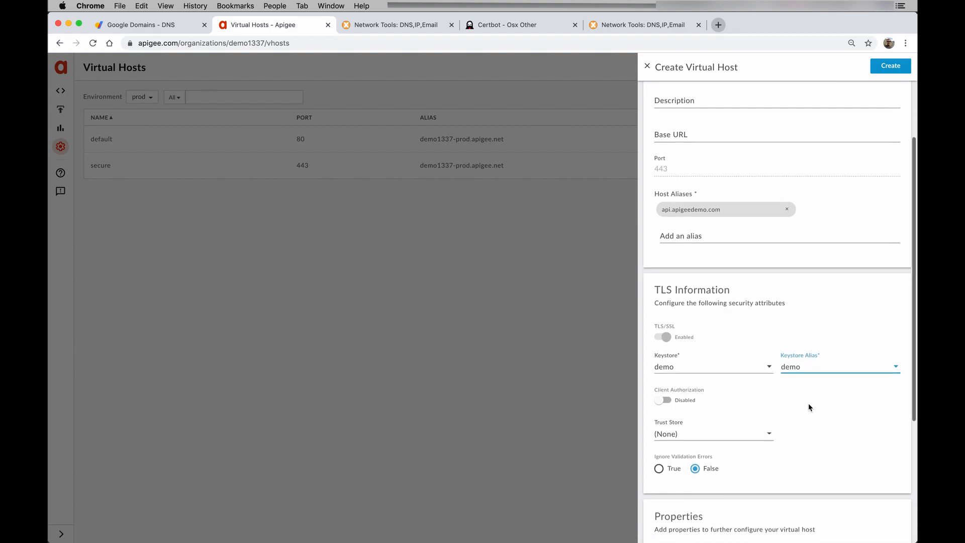
{"action": "scroll", "coordinate": [808, 405], "scroll_direction": "down", "scroll_amount": 2}
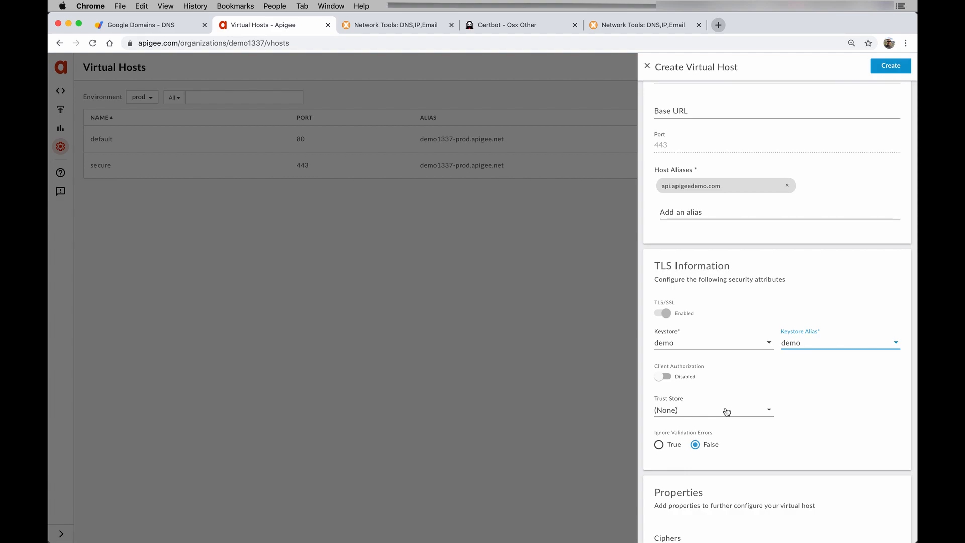
{"action": "left_click", "coordinate": [887, 71]}
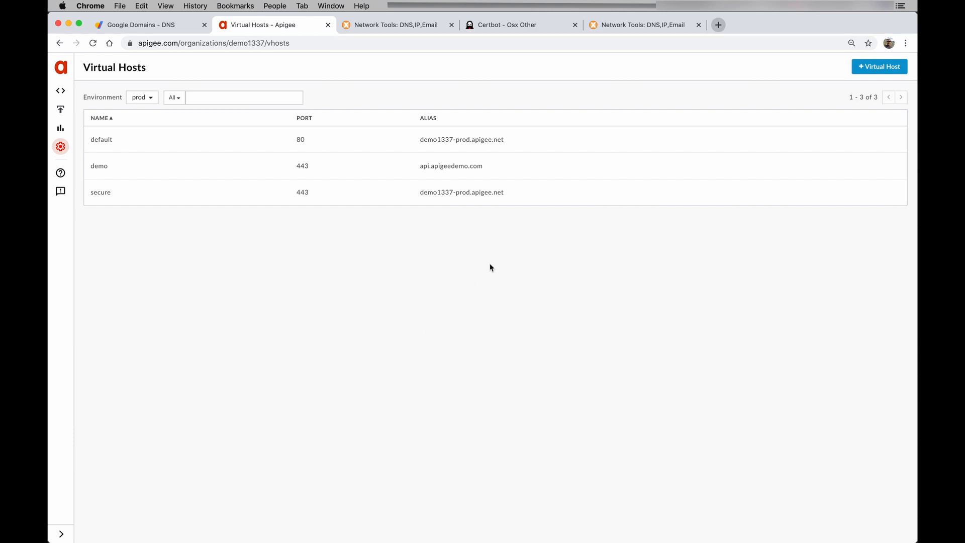
- Open the helloworld proxy from API Proxies, expand its deployment URLs, and enter Develop view
{"action": "mouse_move", "coordinate": [83, 163]}
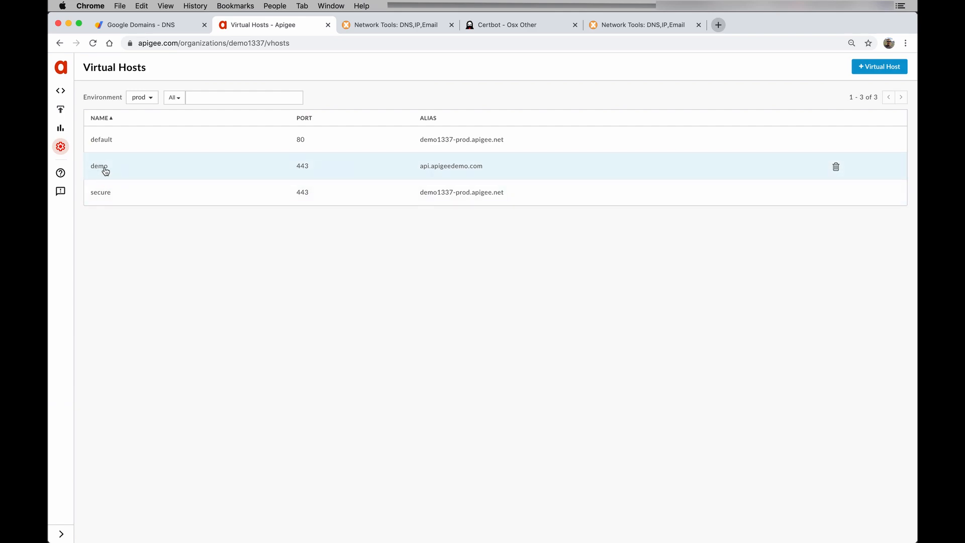
{"action": "left_click", "coordinate": [66, 92]}
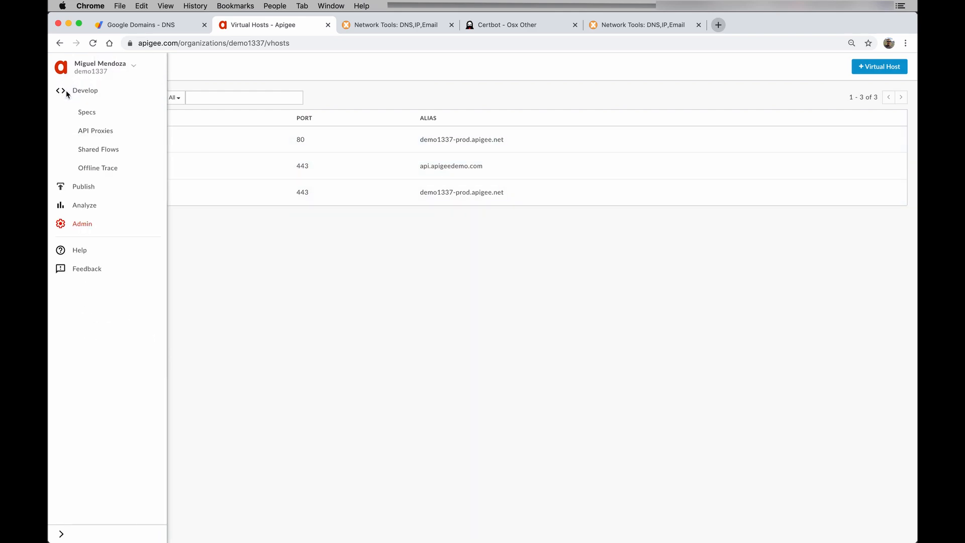
{"action": "left_click", "coordinate": [92, 130]}
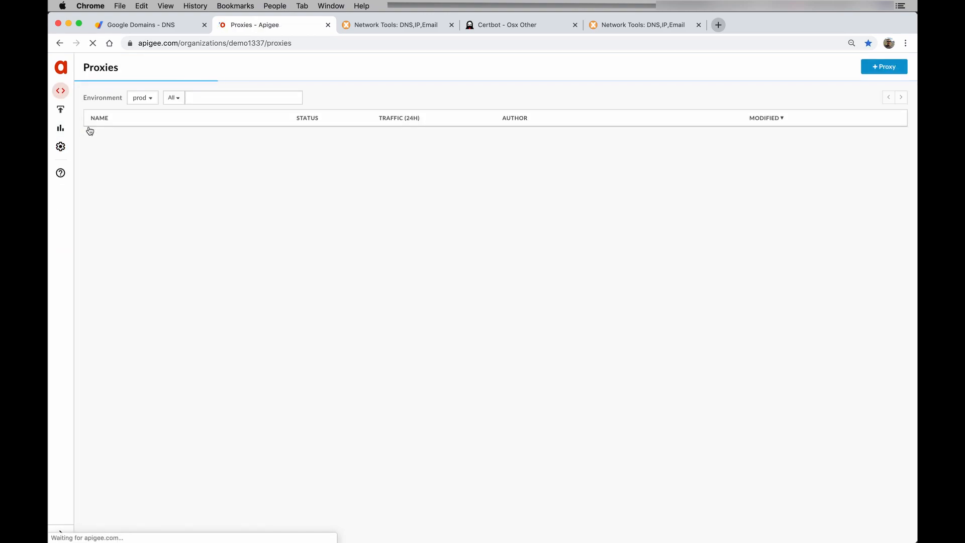
{"action": "scroll", "coordinate": [137, 166], "scroll_direction": "down", "scroll_amount": 5}
{"action": "scroll", "coordinate": [126, 147], "scroll_direction": "up", "scroll_amount": 6}
{"action": "left_click", "coordinate": [128, 147]}
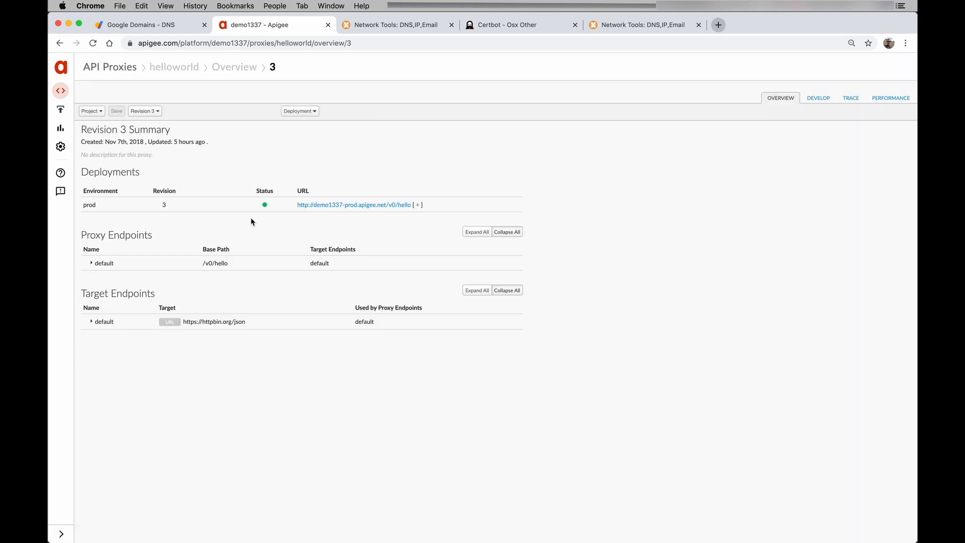
{"action": "left_click", "coordinate": [417, 205]}
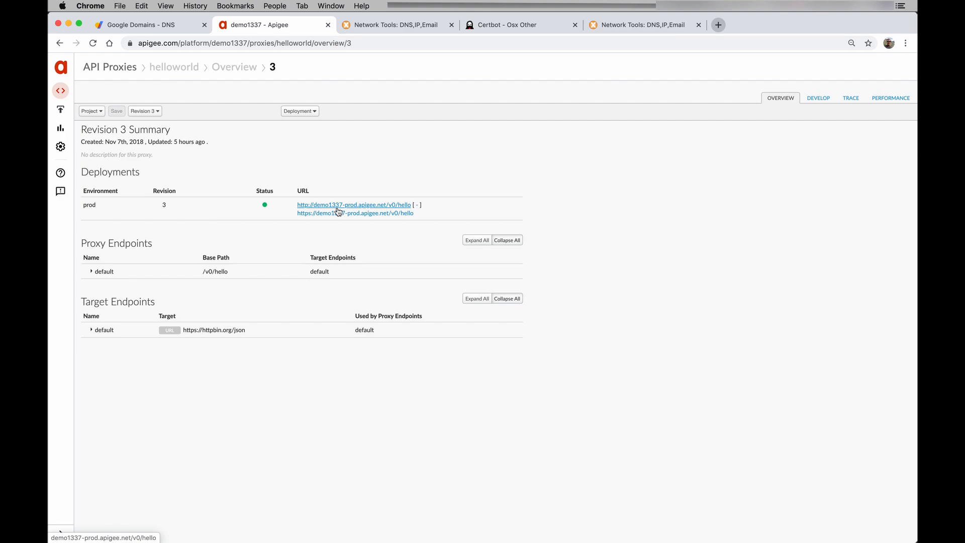
{"action": "left_click", "coordinate": [826, 101]}
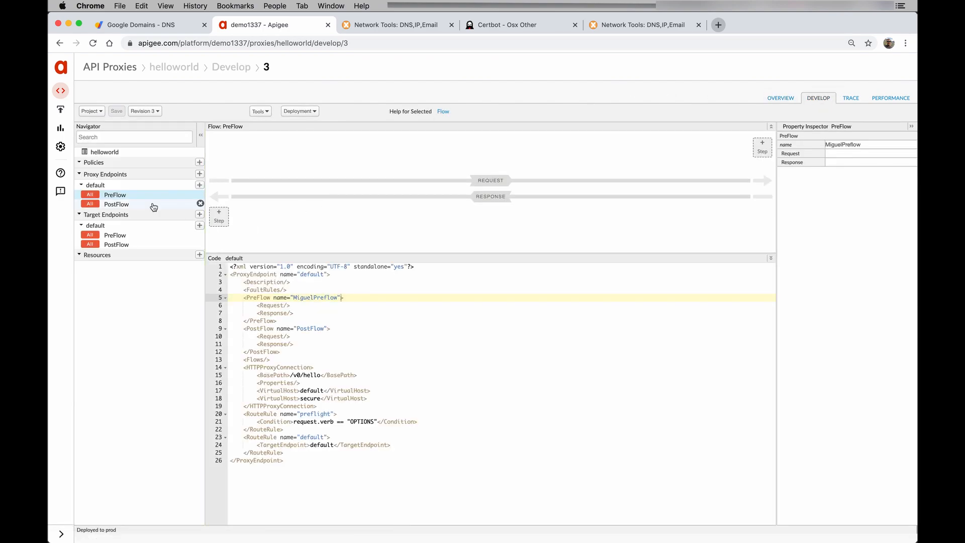
- In the default proxy endpoint XML, change the default VirtualHost to demo
{"action": "left_click", "coordinate": [110, 186]}
{"action": "left_click", "coordinate": [276, 359]}
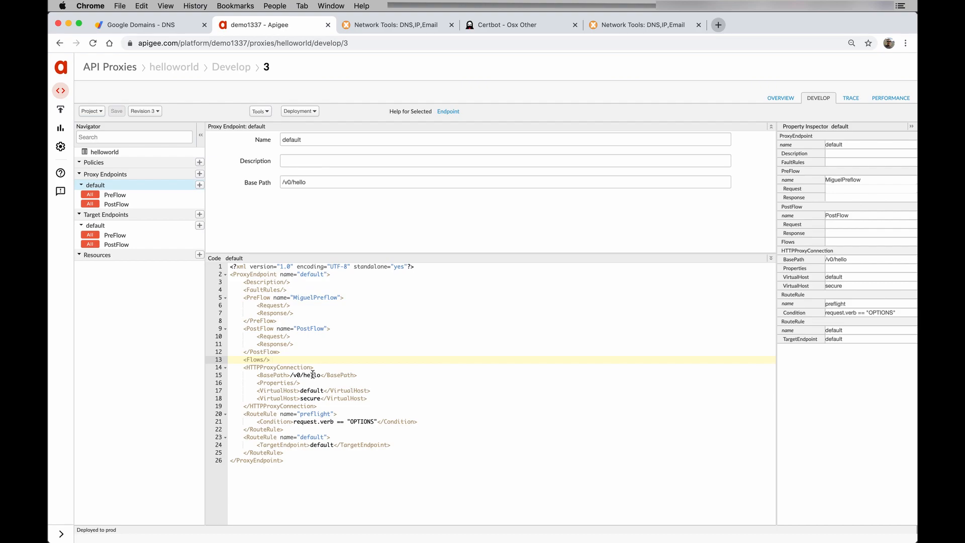
{"action": "scroll", "coordinate": [313, 373], "scroll_direction": "down", "scroll_amount": 1}
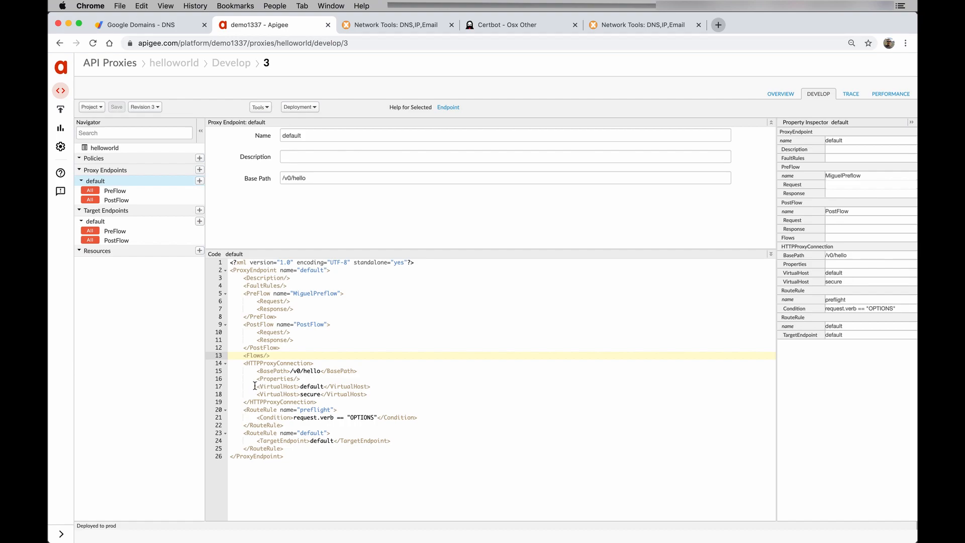
{"action": "double_click", "coordinate": [260, 365]}
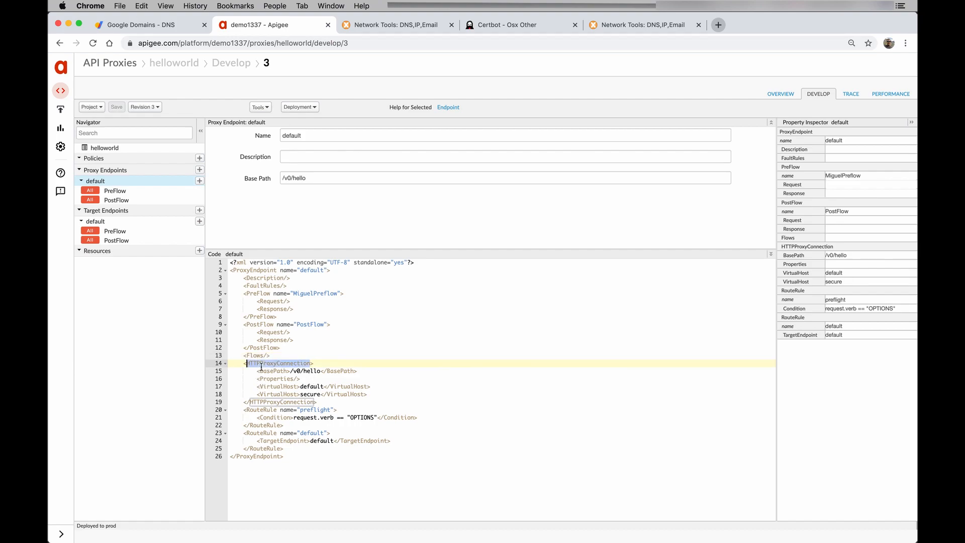
{"action": "left_click", "coordinate": [280, 394]}
{"action": "left_click_drag", "start_coordinate": [374, 395], "coordinate": [254, 386]}
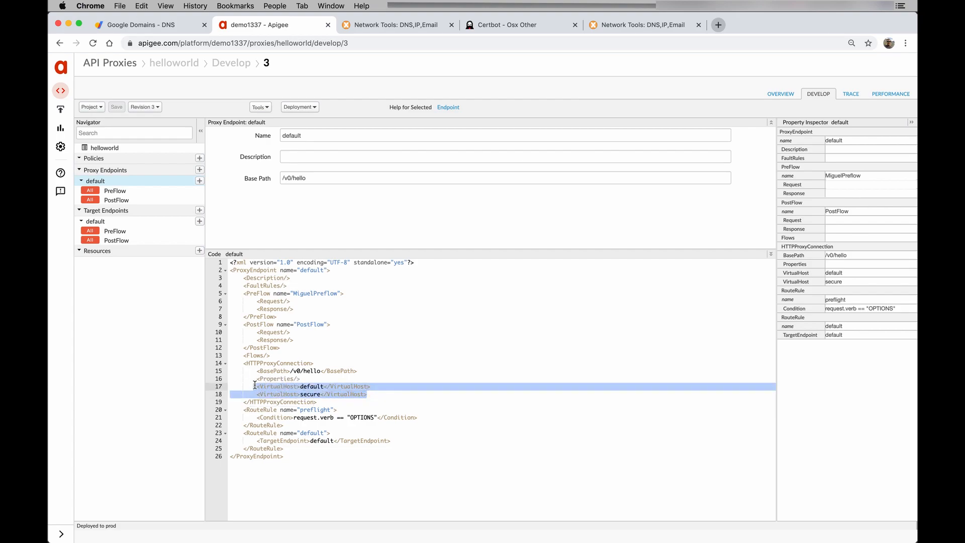
{"action": "double_click", "coordinate": [309, 387]}
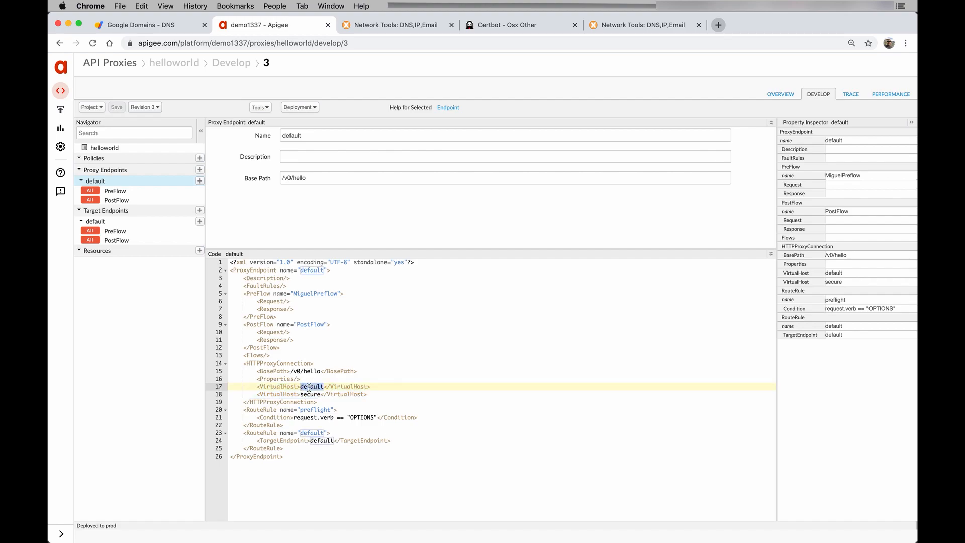
{"action": "type", "text": "demo"}
- Delete the secure VirtualHost line and save the revision
{"action": "left_click_drag", "start_coordinate": [374, 395], "coordinate": [224, 393]}
{"action": "key", "text": "BackSpace"}
{"action": "key", "text": "BackSpace"}
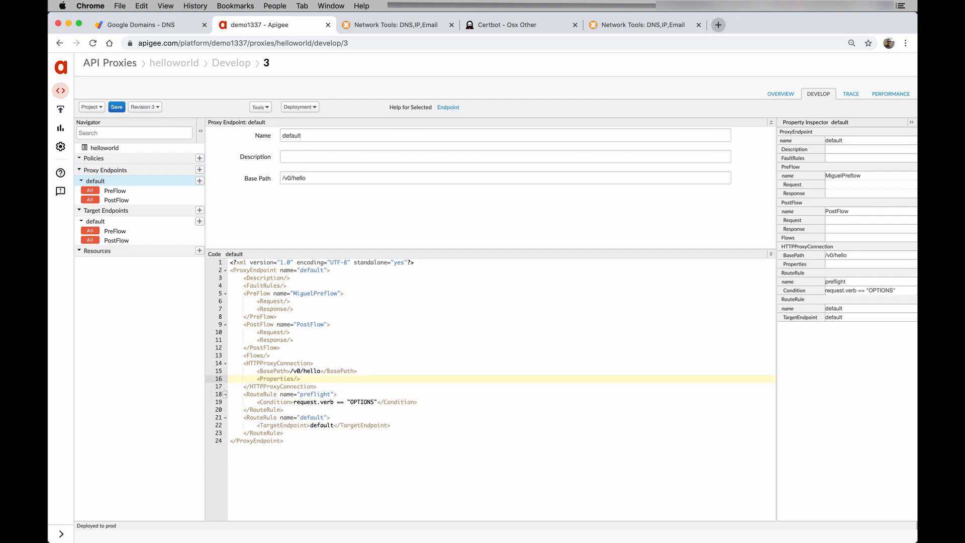
{"action": "key", "text": "super+z"}
{"action": "left_click", "coordinate": [315, 417]}
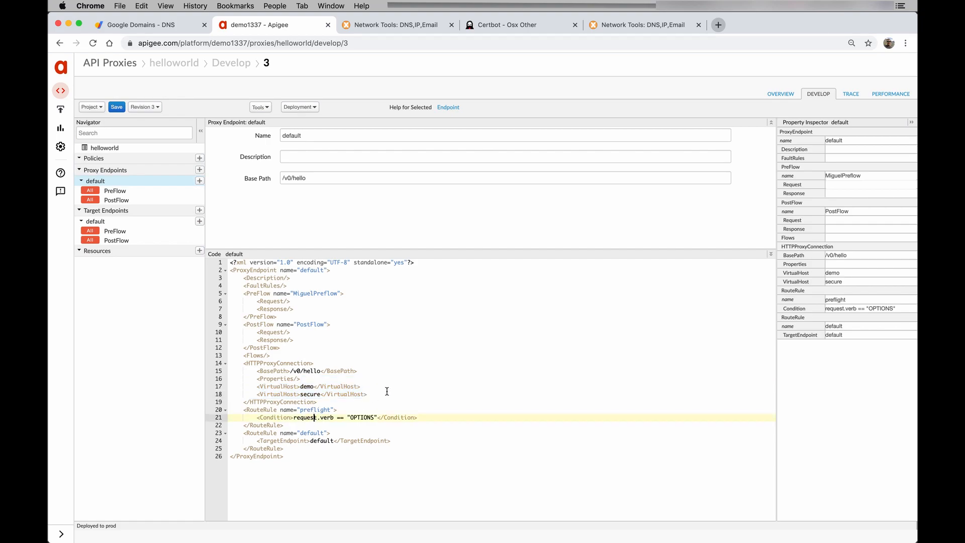
{"action": "left_click_drag", "start_coordinate": [374, 394], "coordinate": [232, 393]}
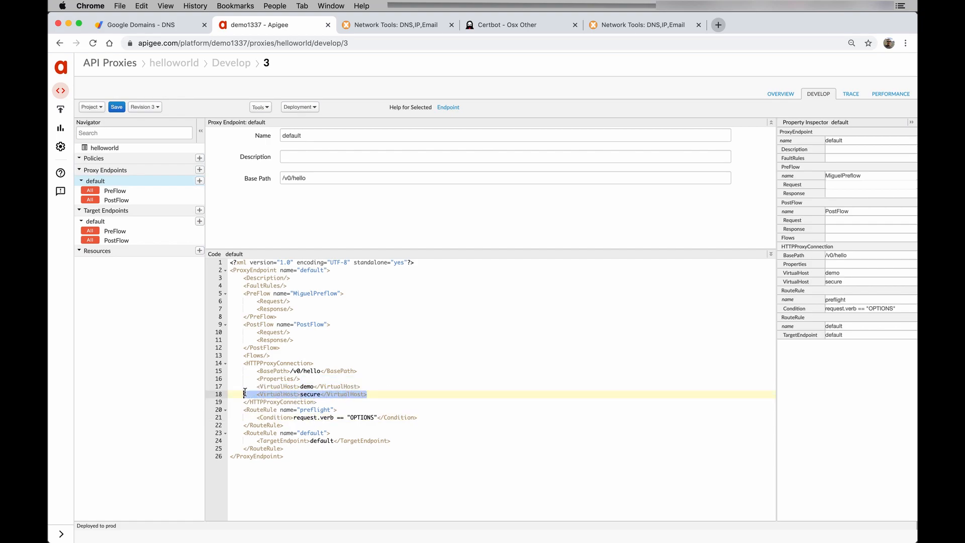
{"action": "key", "text": "BackSpace"}
{"action": "key", "text": "BackSpace"}
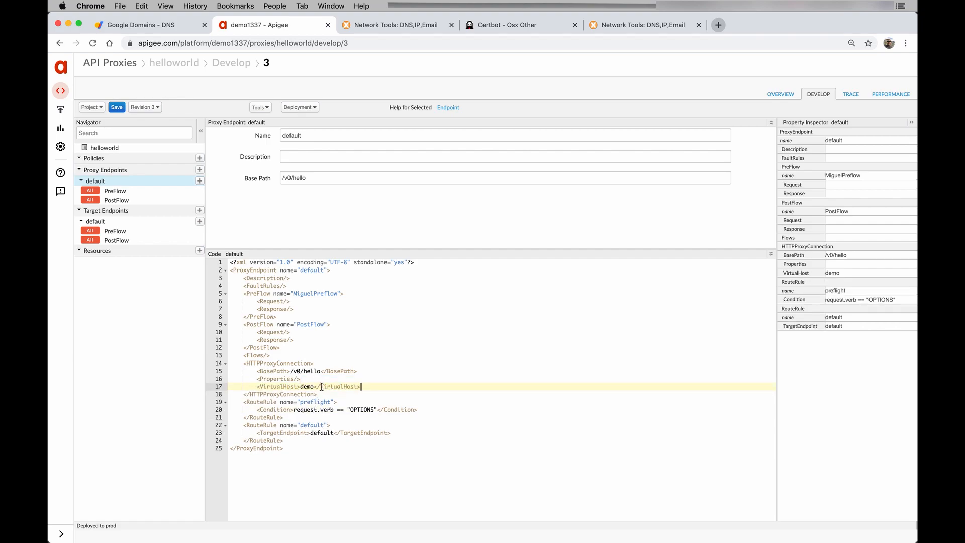
{"action": "left_click", "coordinate": [116, 107]}
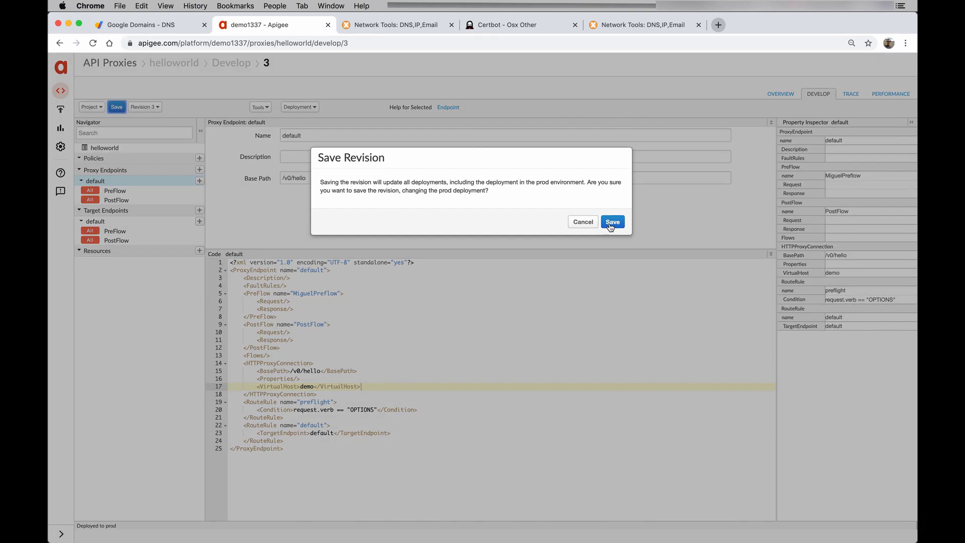
{"action": "left_click", "coordinate": [612, 222]}
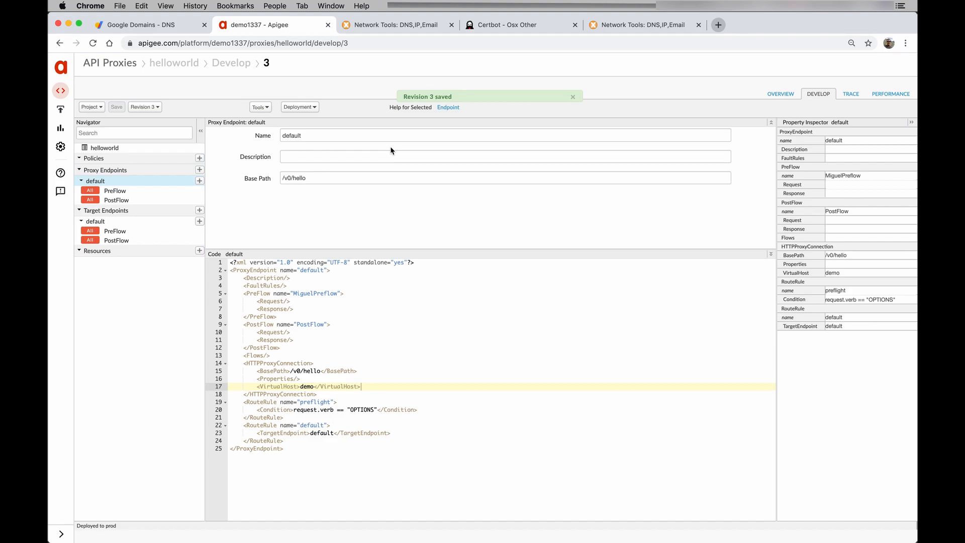
{"action": "left_click", "coordinate": [300, 106]}
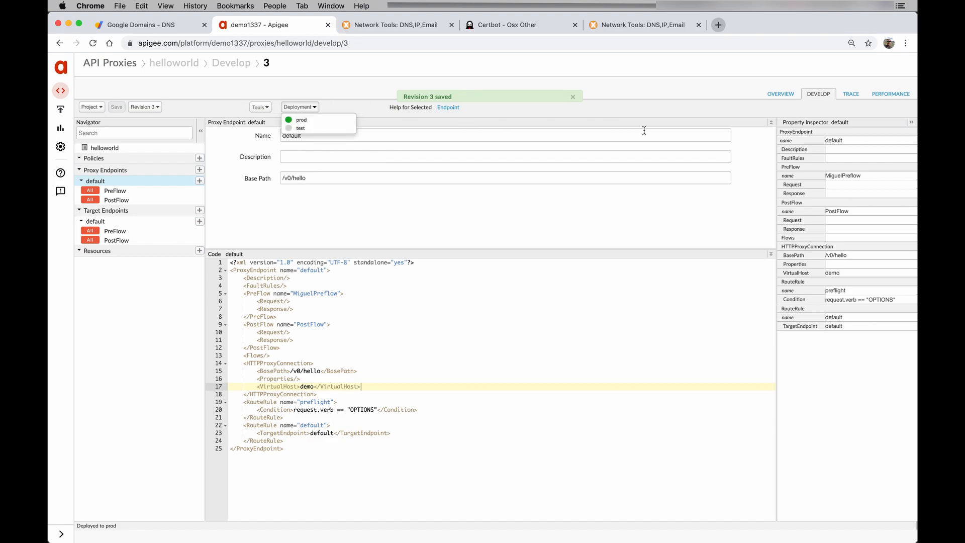
{"action": "left_click", "coordinate": [788, 95]}
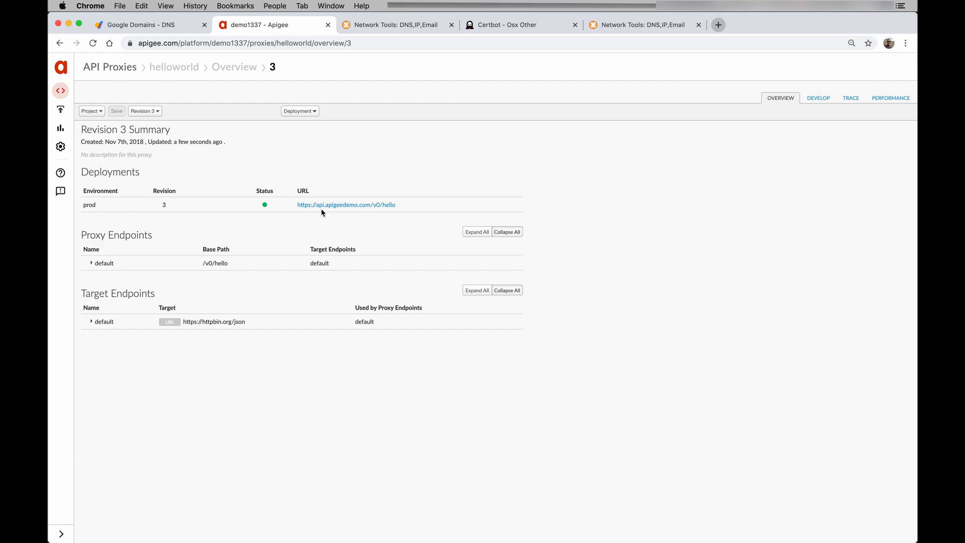
{"action": "left_click", "coordinate": [378, 205]}
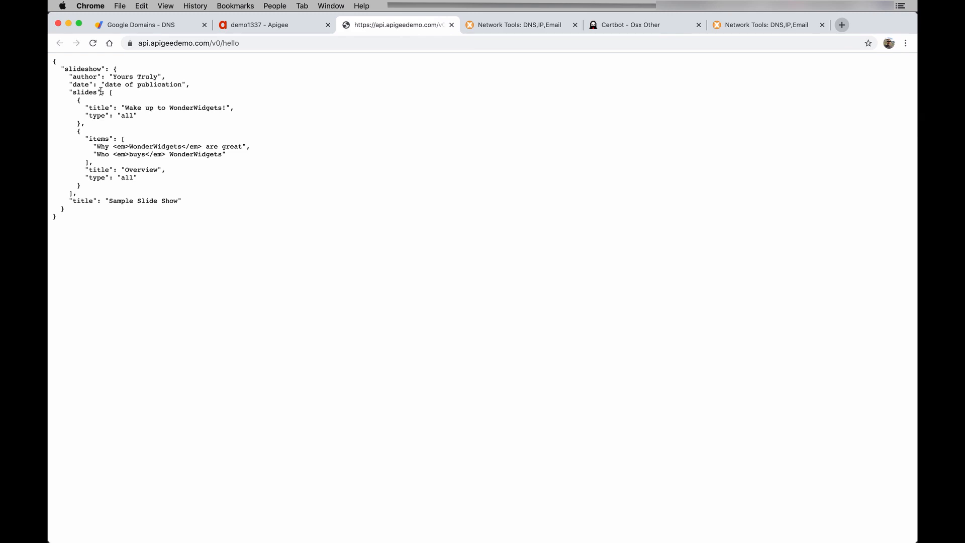
- Inspect the hello endpoint's valid Let's Encrypt certificate, then return to the Google Domains DNS records
{"action": "left_click", "coordinate": [130, 44]}
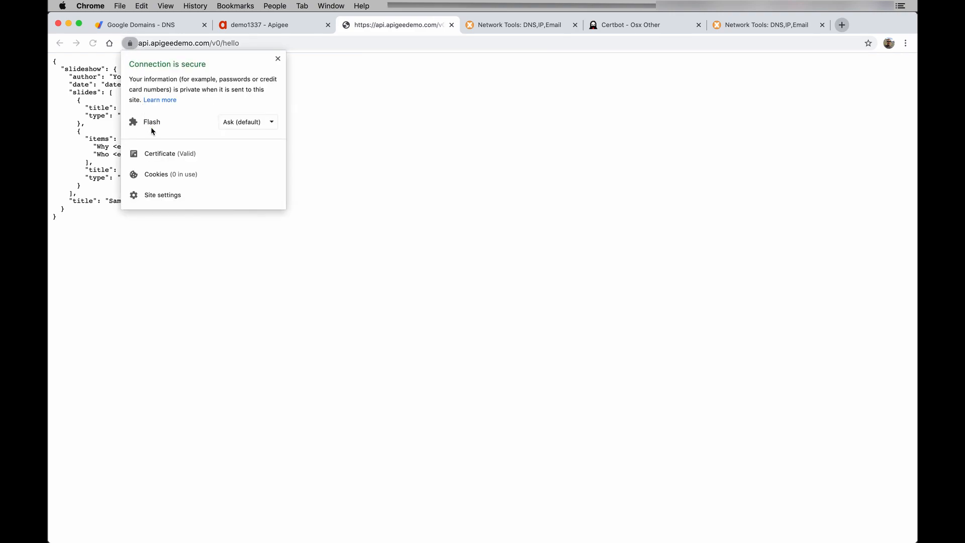
{"action": "left_click", "coordinate": [160, 154]}
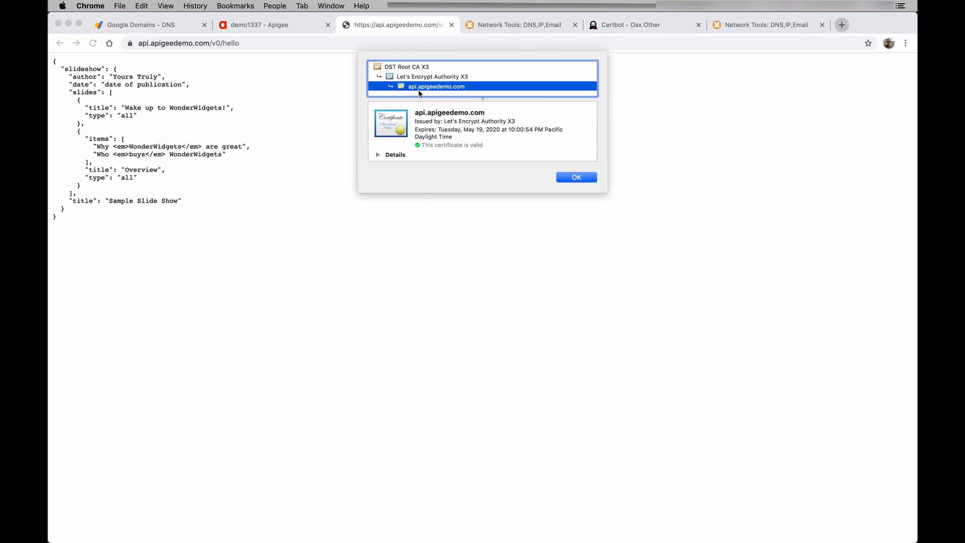
{"action": "left_click", "coordinate": [164, 26]}
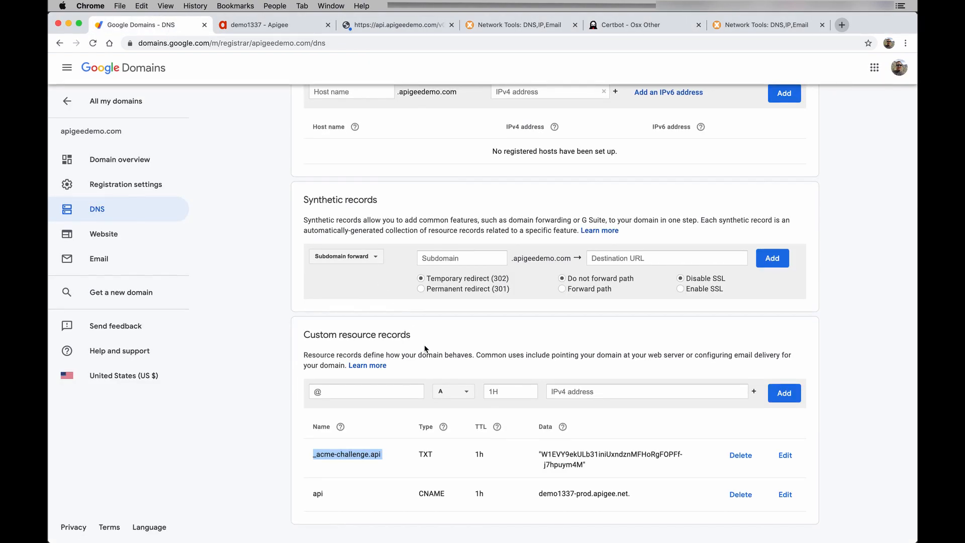
{"action": "triple_click", "coordinate": [582, 495]}
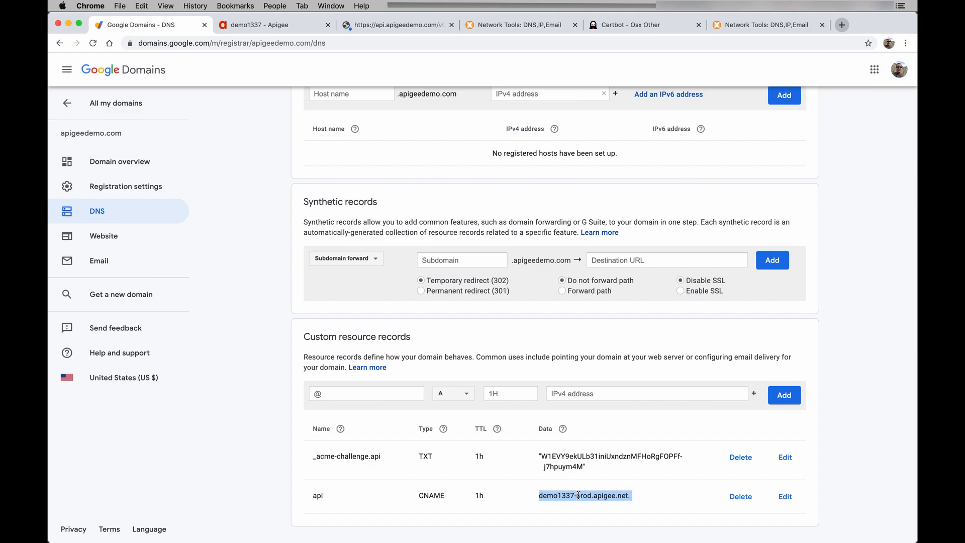
{"action": "double_click", "coordinate": [318, 495]}
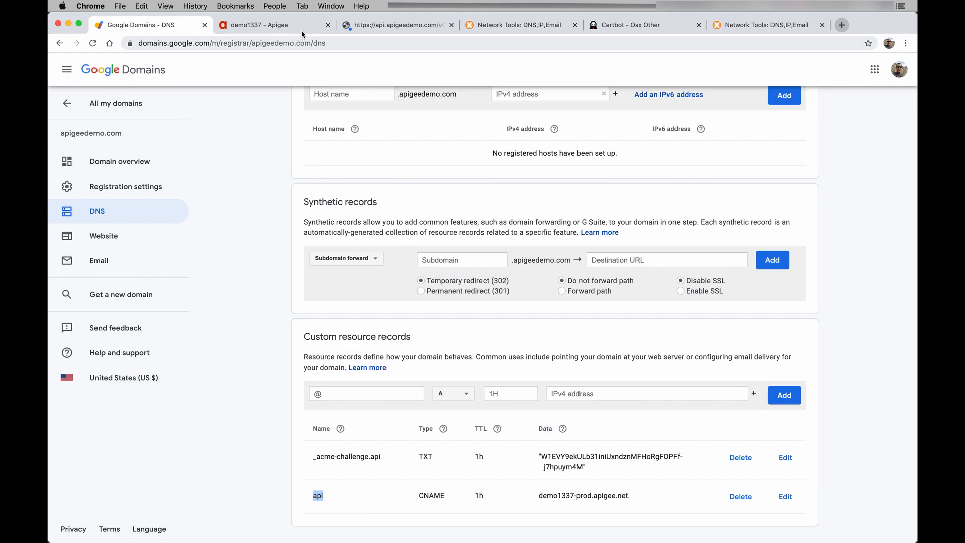
- Return to the api.apigeedemo.com/v0/hello tab showing the valid Let's Encrypt Authority X3 certificate
{"action": "left_click", "coordinate": [397, 25]}
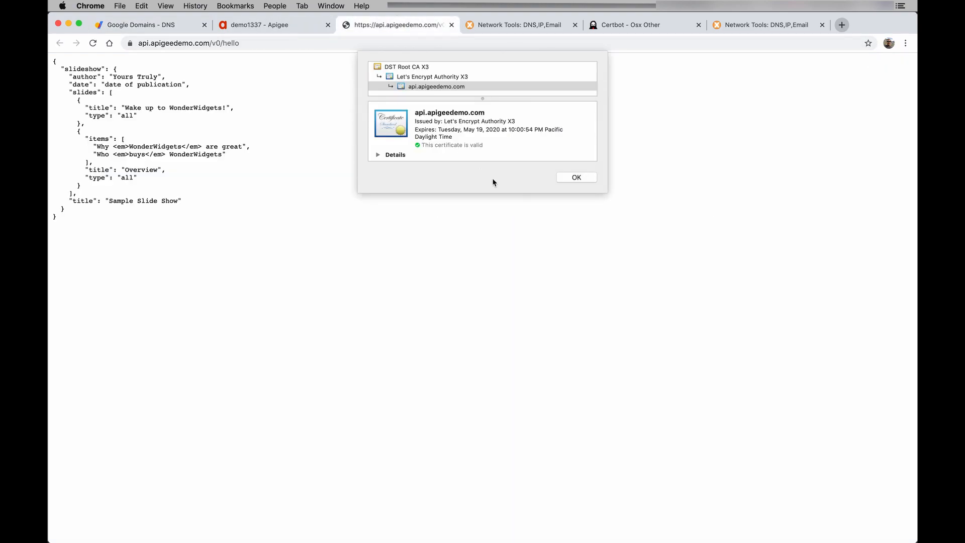